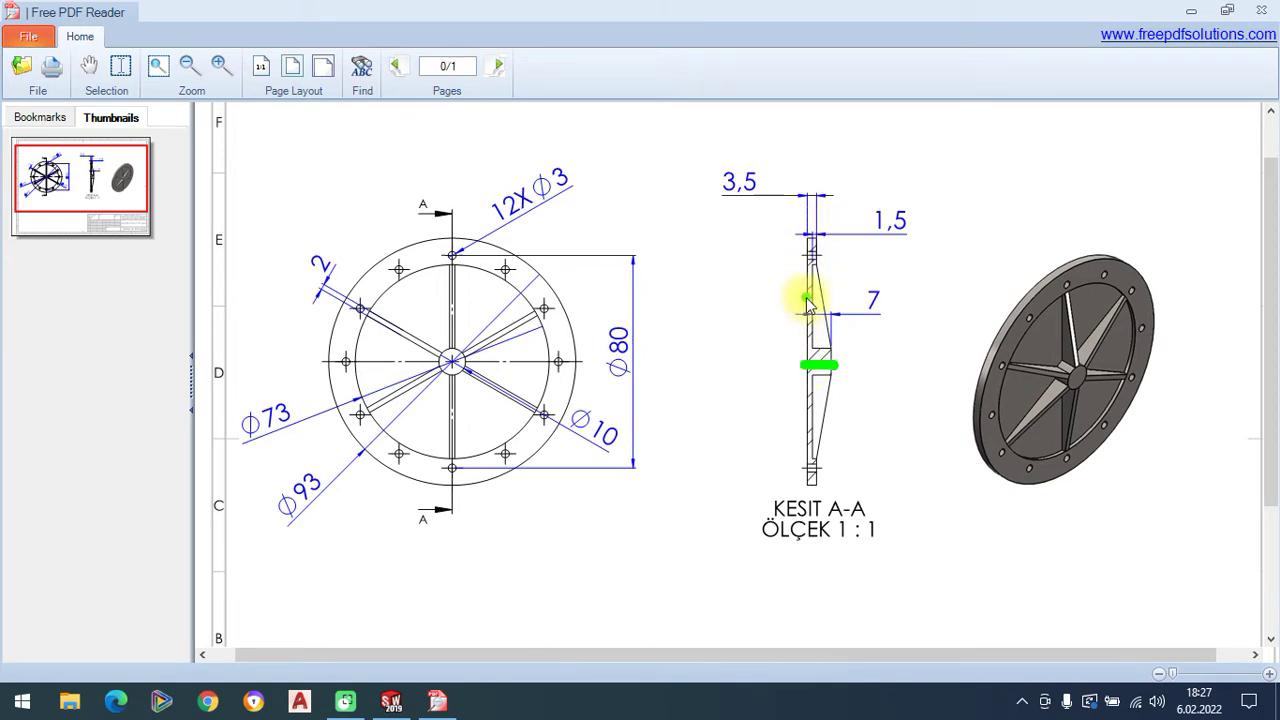
On section A-A of the drawing PDF, mark the stepped outline and its 3,5, 1,5 and 7 dimensions.
{"action": "mouse_move", "coordinate": [810, 358]}
{"action": "left_mouse_down"}
{"action": "mouse_move", "coordinate": [808, 248]}
{"action": "mouse_move", "coordinate": [822, 272]}
{"action": "mouse_move", "coordinate": [818, 350]}
{"action": "left_mouse_up"}
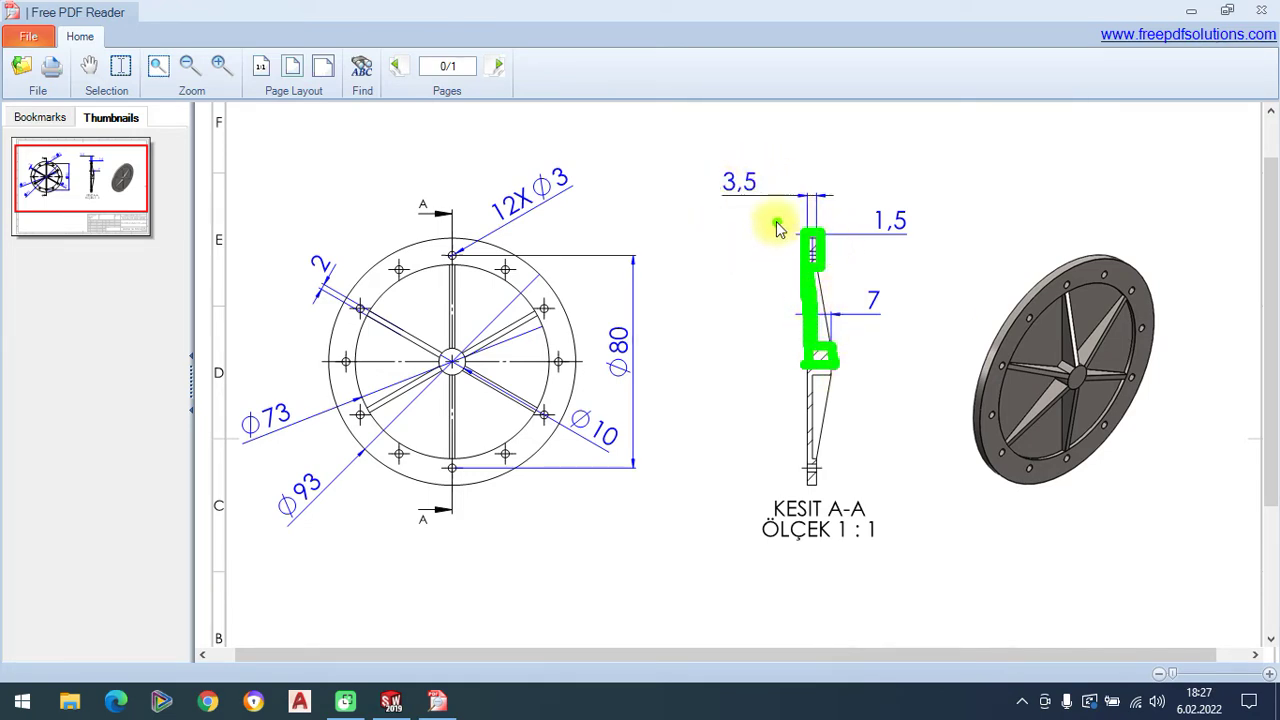
{"action": "left_click", "coordinate": [726, 211]}
{"action": "left_click_drag", "start_coordinate": [727, 214], "coordinate": [765, 217]}
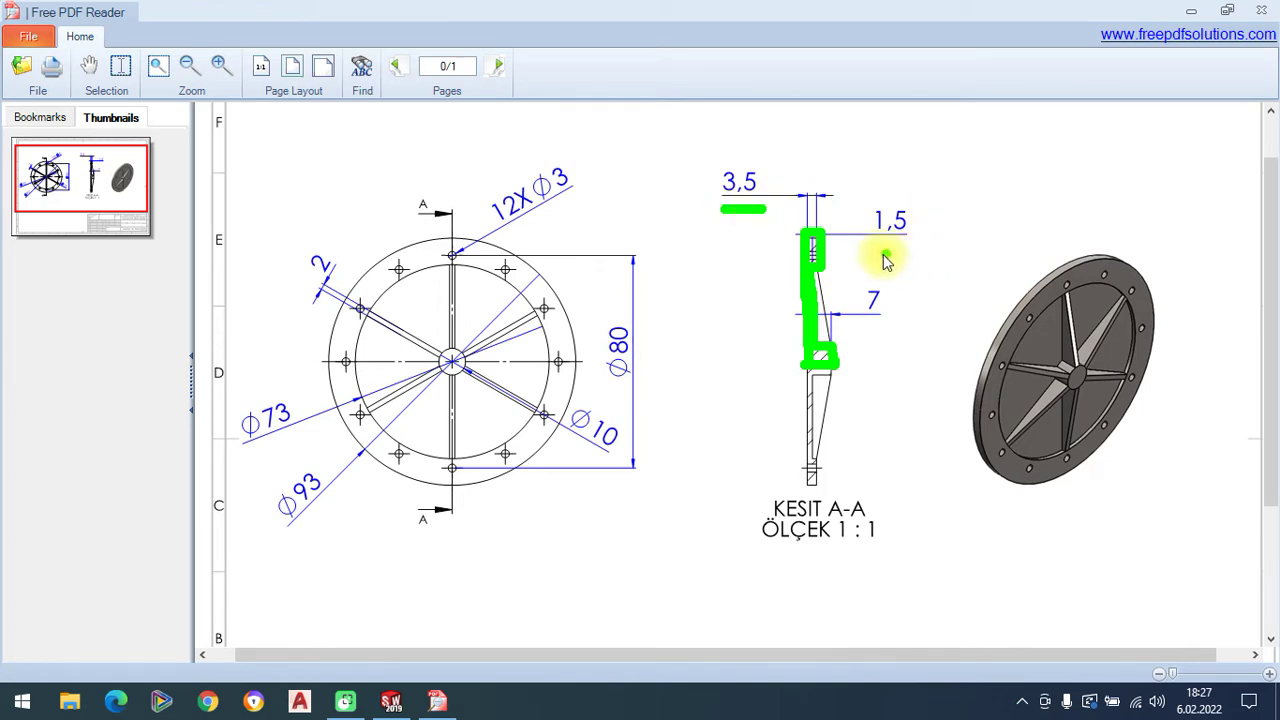
{"action": "left_click_drag", "start_coordinate": [878, 254], "coordinate": [920, 254]}
{"action": "left_click", "coordinate": [847, 322]}
{"action": "left_click_drag", "start_coordinate": [860, 334], "coordinate": [910, 334]}
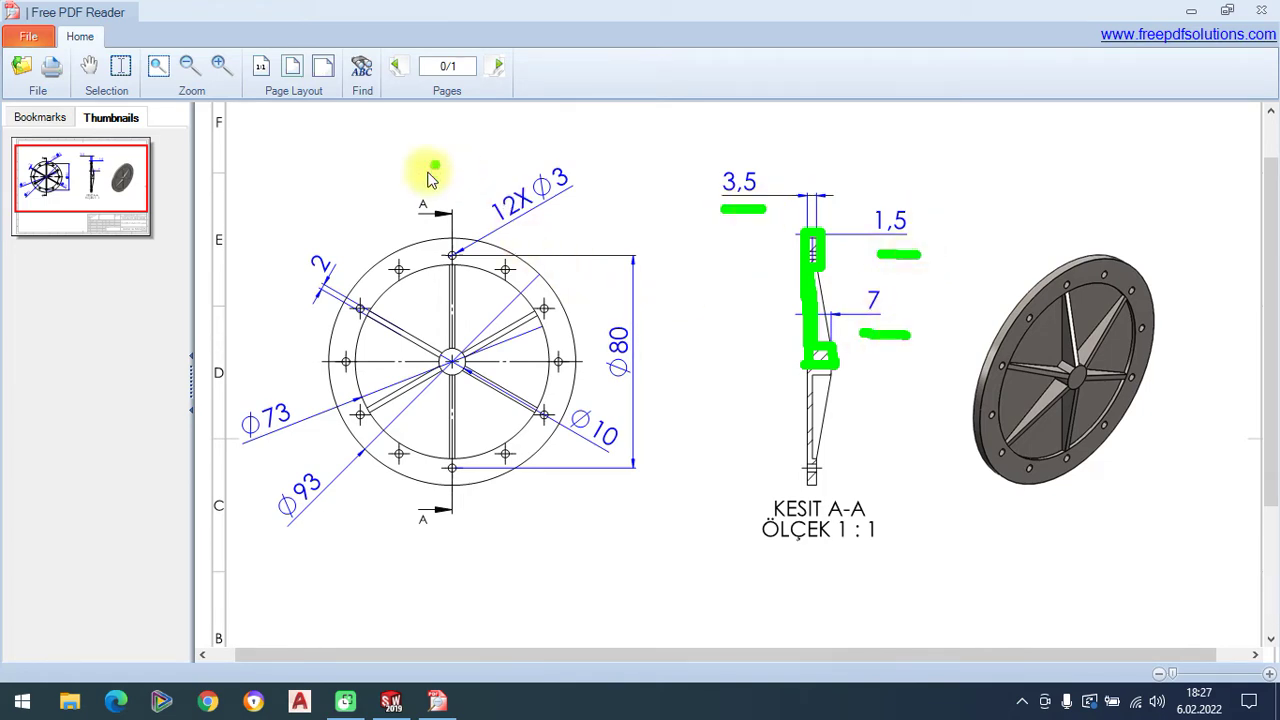
{"action": "left_click", "coordinate": [859, 369]}
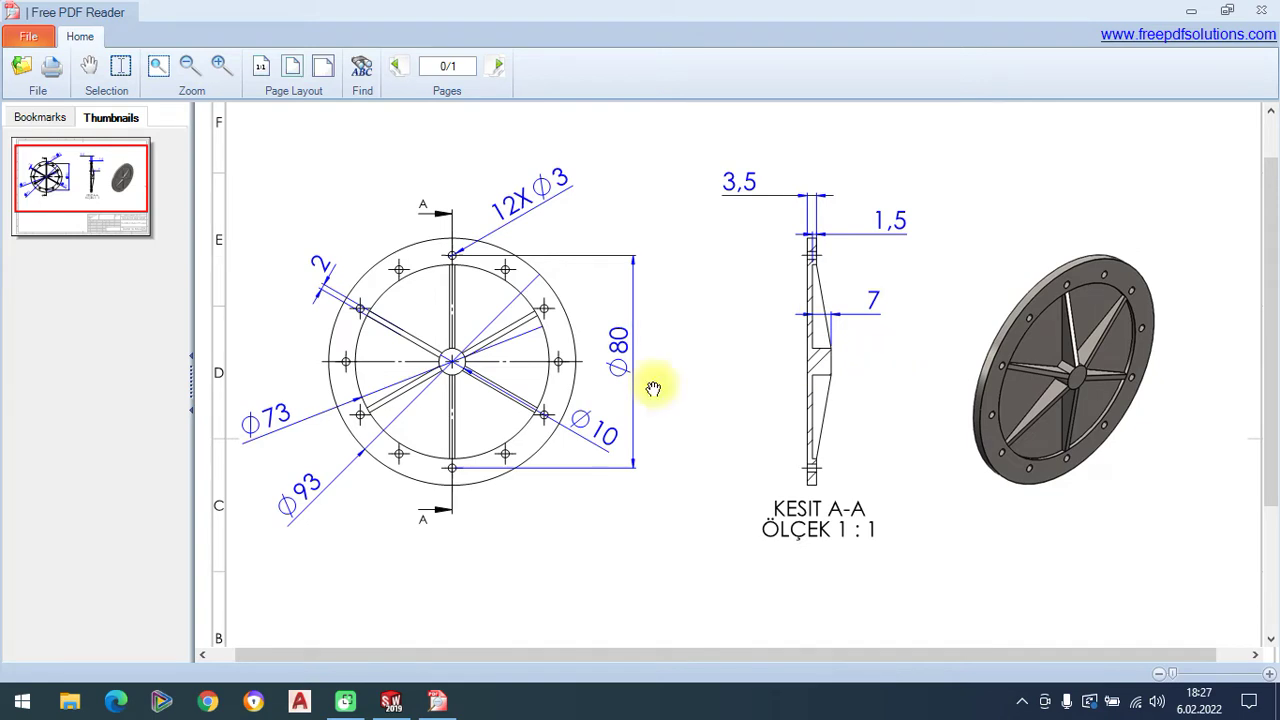
Create a new part and start a sketch on the Top Plane.
{"action": "left_click", "coordinate": [395, 700]}
{"action": "left_click", "coordinate": [170, 12]}
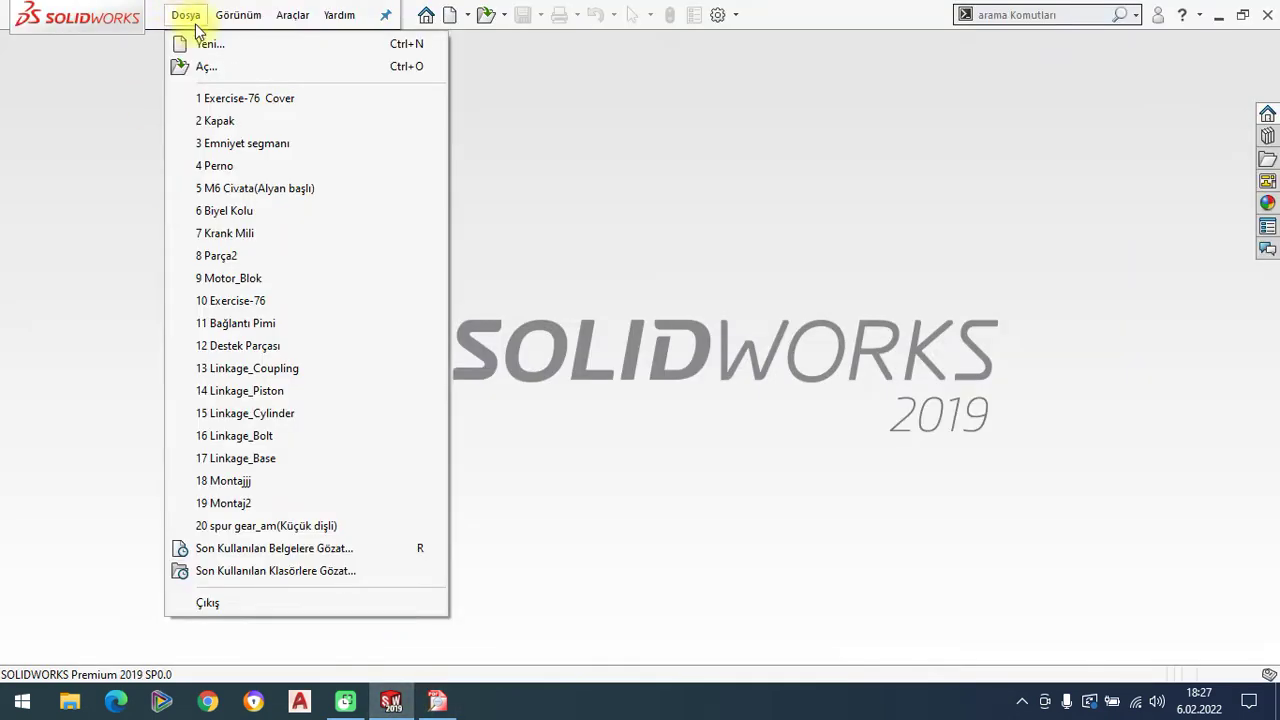
{"action": "left_click", "coordinate": [203, 43]}
{"action": "double_click", "coordinate": [424, 300]}
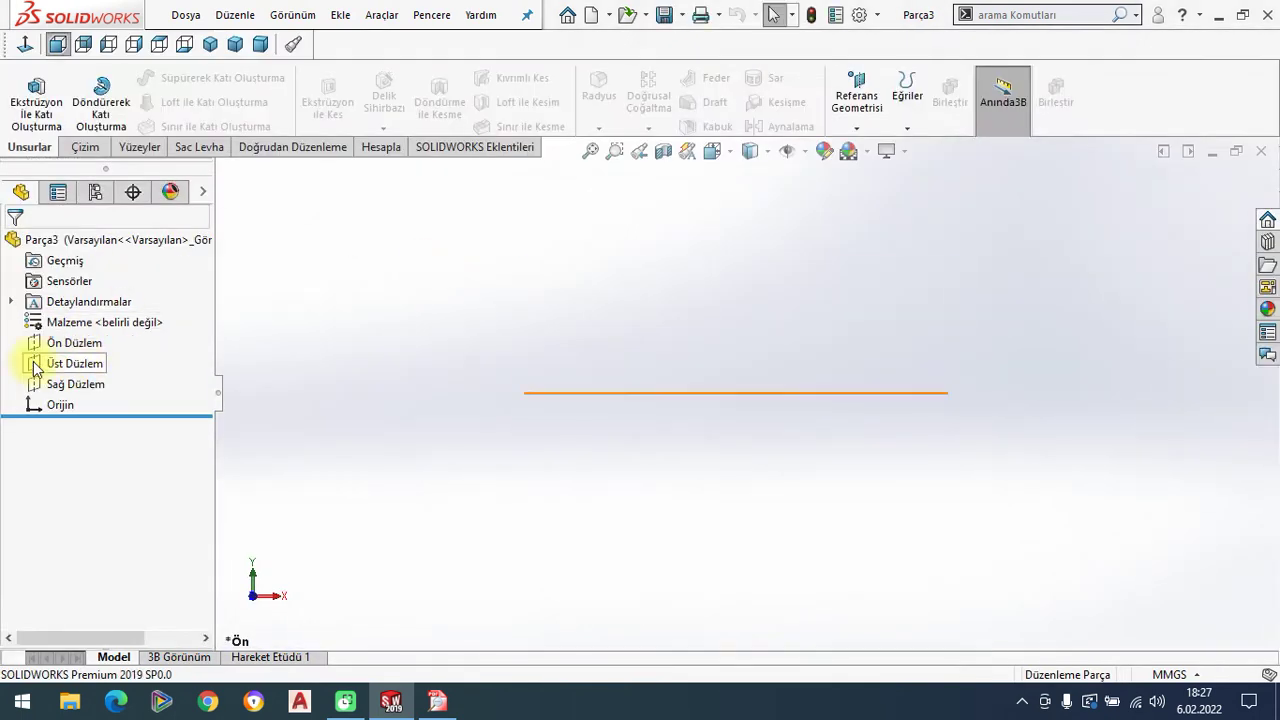
{"action": "left_click", "coordinate": [35, 365]}
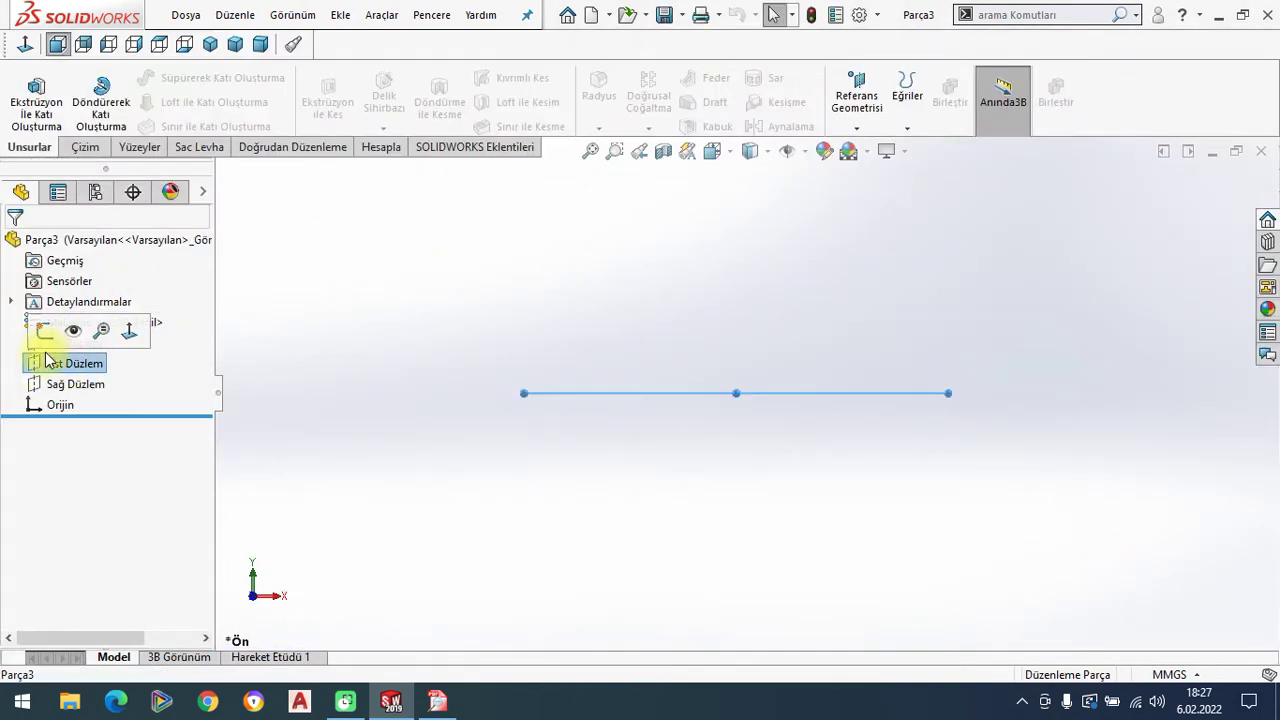
{"action": "left_click", "coordinate": [48, 328]}
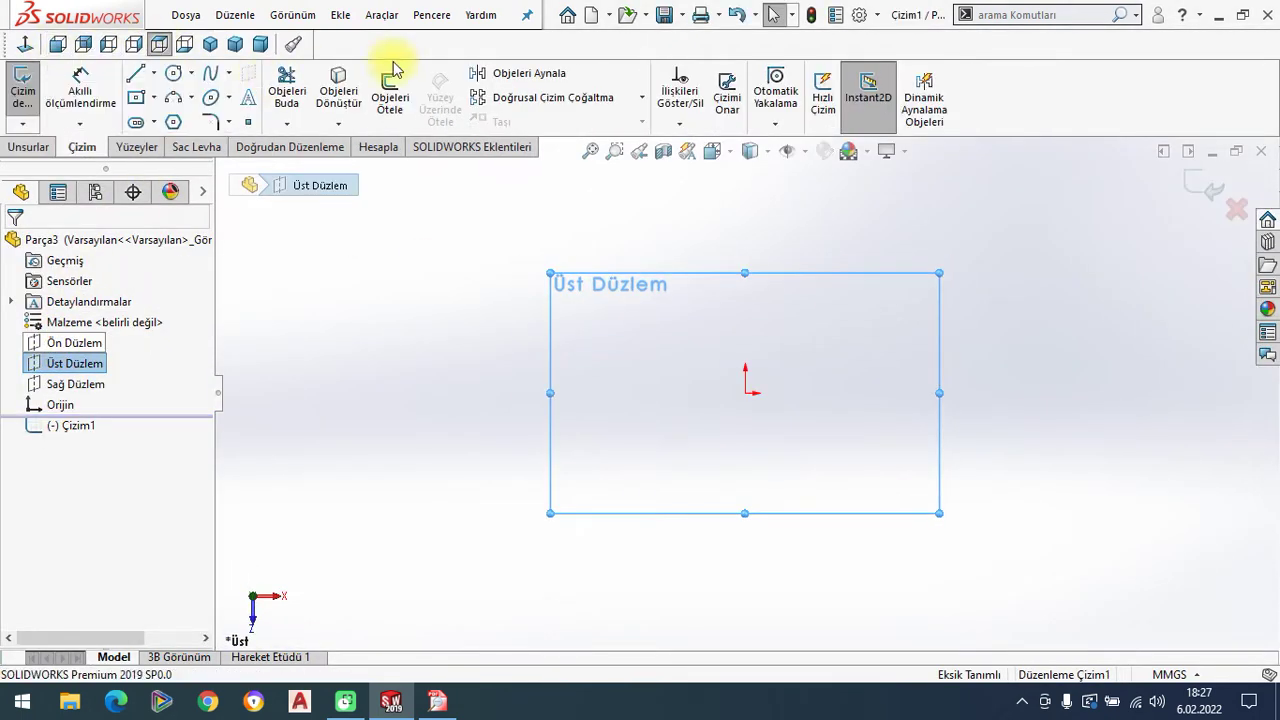
Draw a horizontal centerline starting at the origin.
{"action": "left_click", "coordinate": [153, 73]}
{"action": "left_click", "coordinate": [181, 120]}
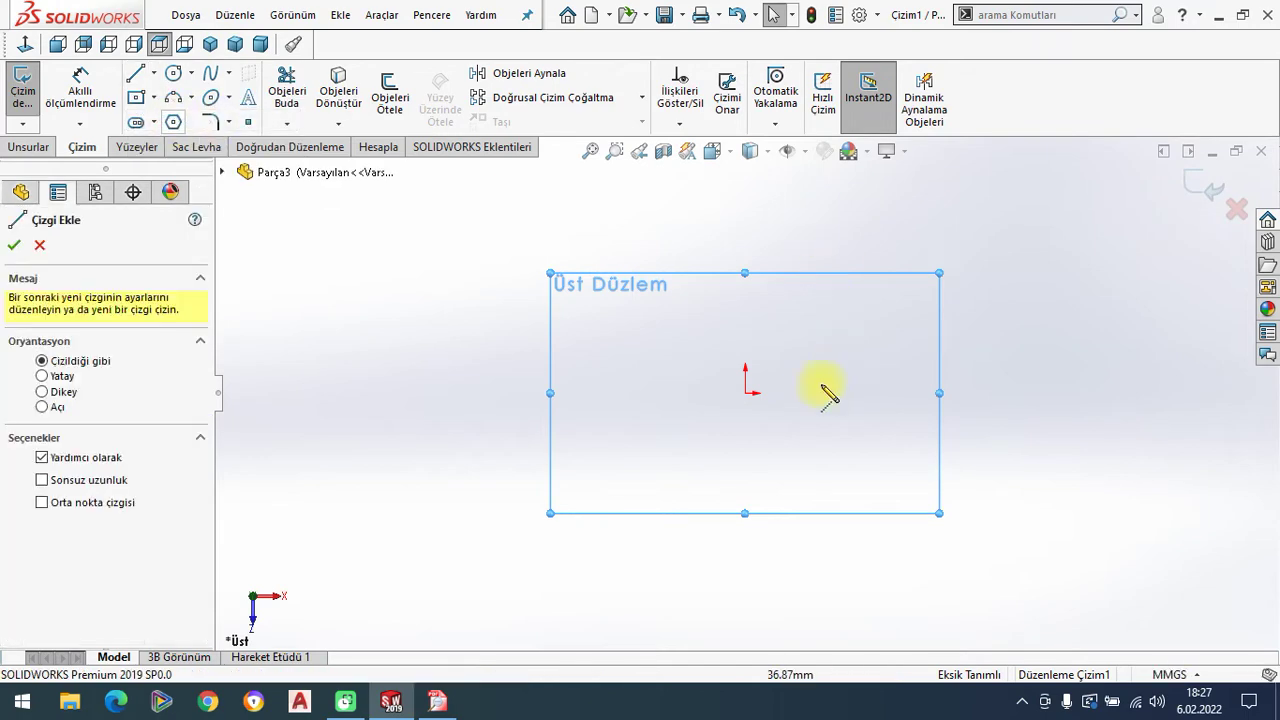
{"action": "left_click", "coordinate": [745, 392]}
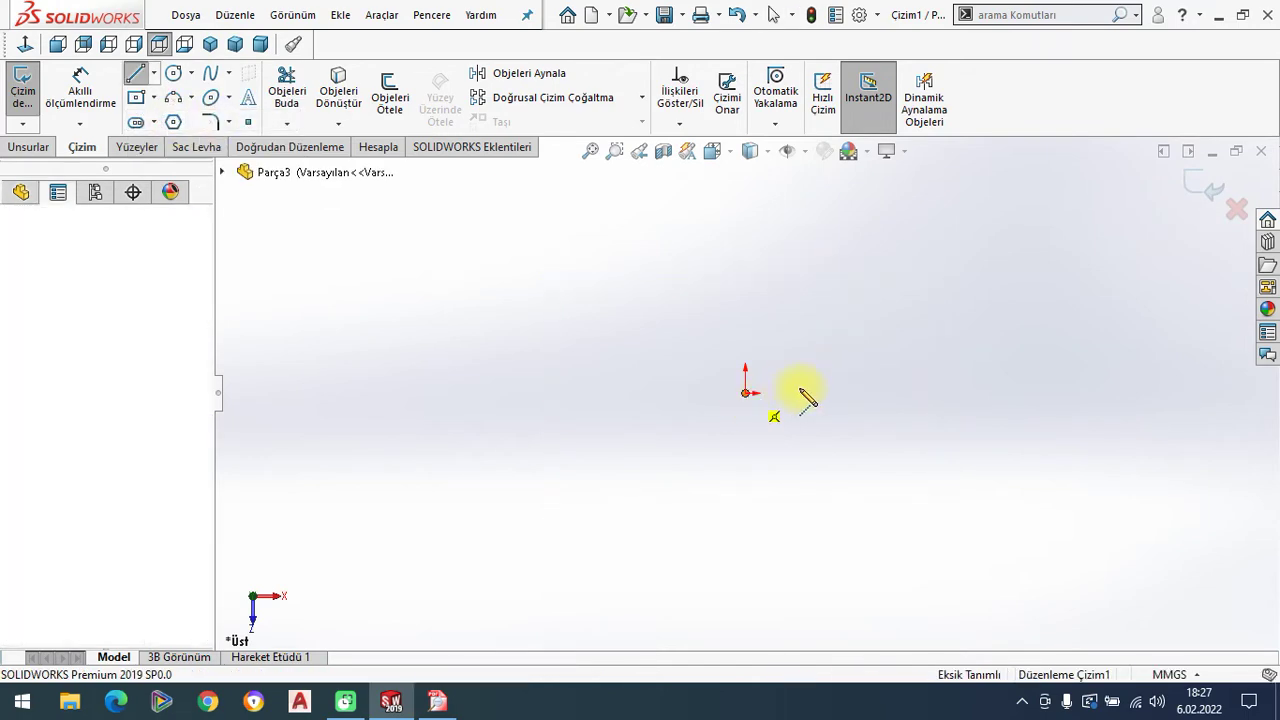
{"action": "left_click", "coordinate": [885, 392]}
{"action": "right_click", "coordinate": [490, 370]}
{"action": "left_click", "coordinate": [522, 380]}
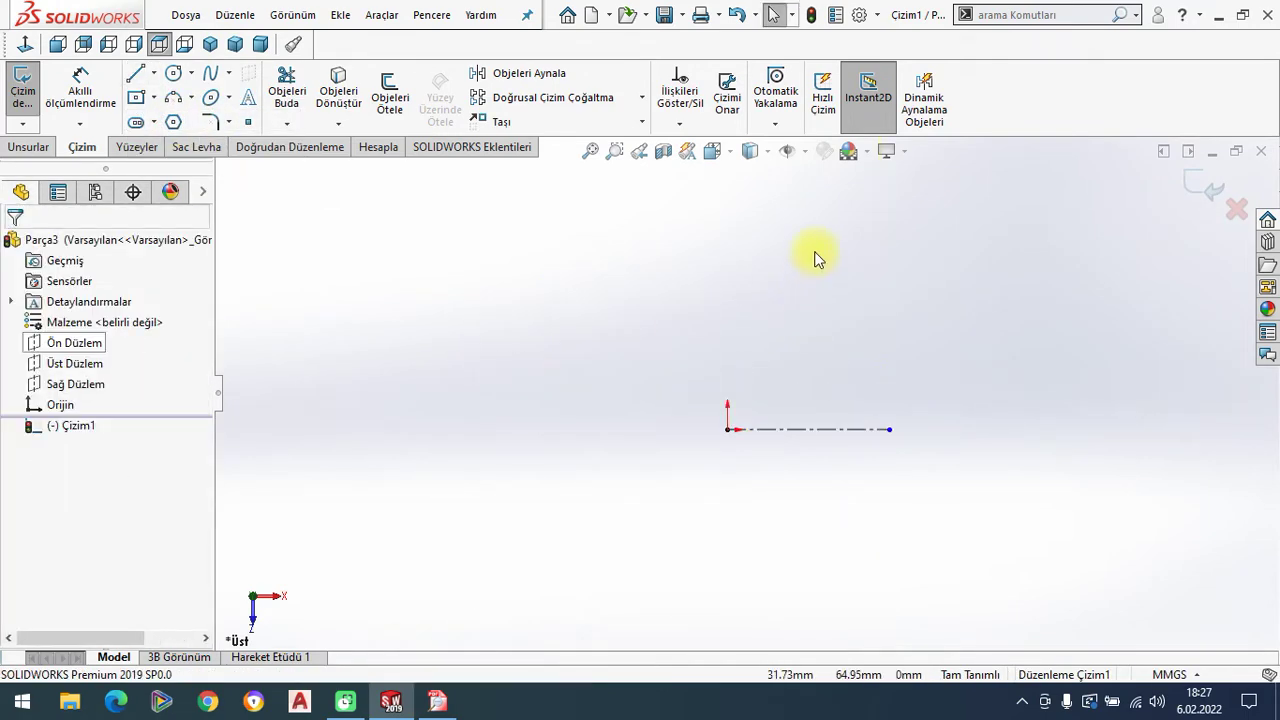
Draw the closed stepped profile from the origin with the Line tool.
{"action": "left_click", "coordinate": [135, 73]}
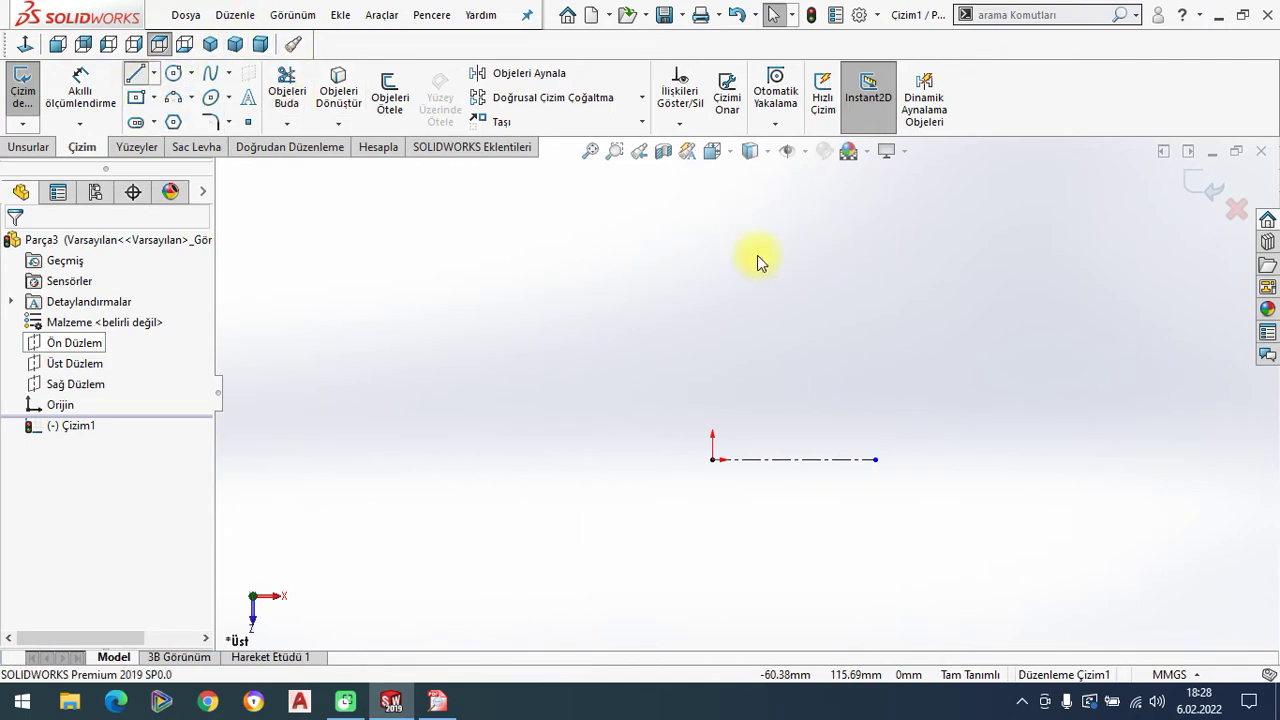
{"action": "left_click", "coordinate": [712, 460]}
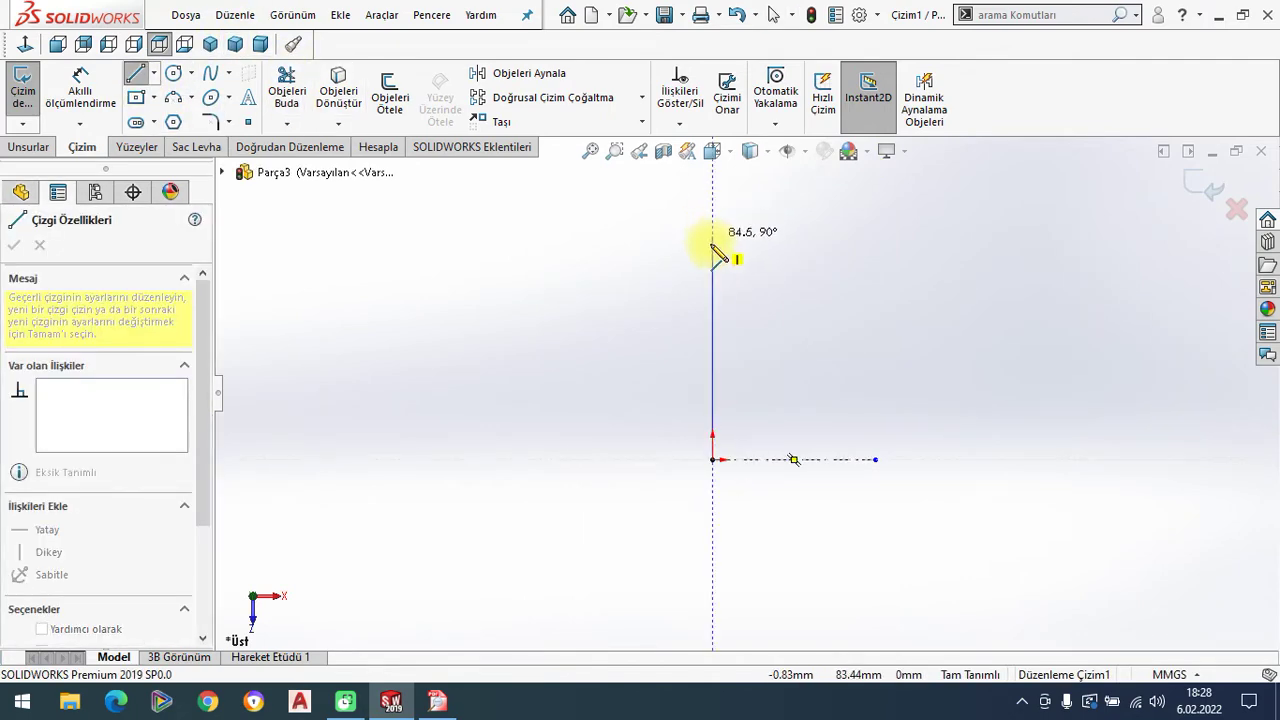
{"action": "left_click", "coordinate": [712, 248]}
{"action": "left_click", "coordinate": [736, 248]}
{"action": "left_click", "coordinate": [736, 302]}
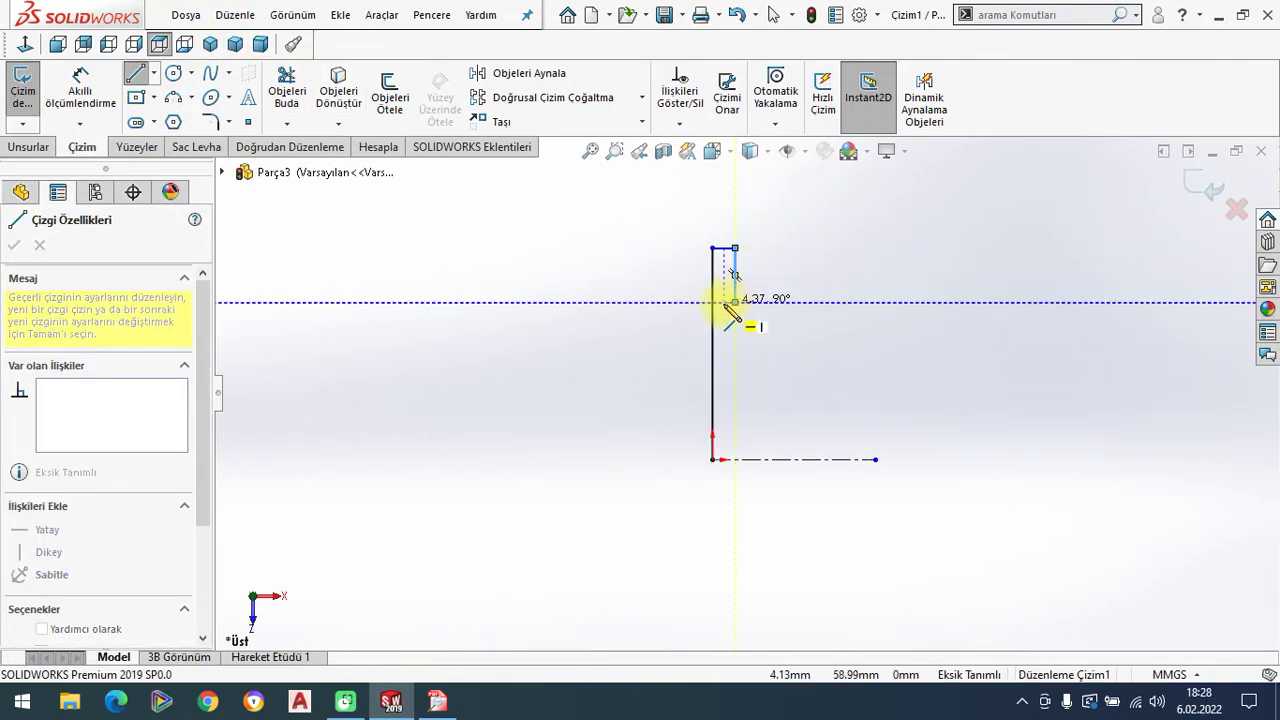
{"action": "left_click", "coordinate": [724, 302]}
{"action": "left_click", "coordinate": [724, 408]}
{"action": "left_click", "coordinate": [765, 408]}
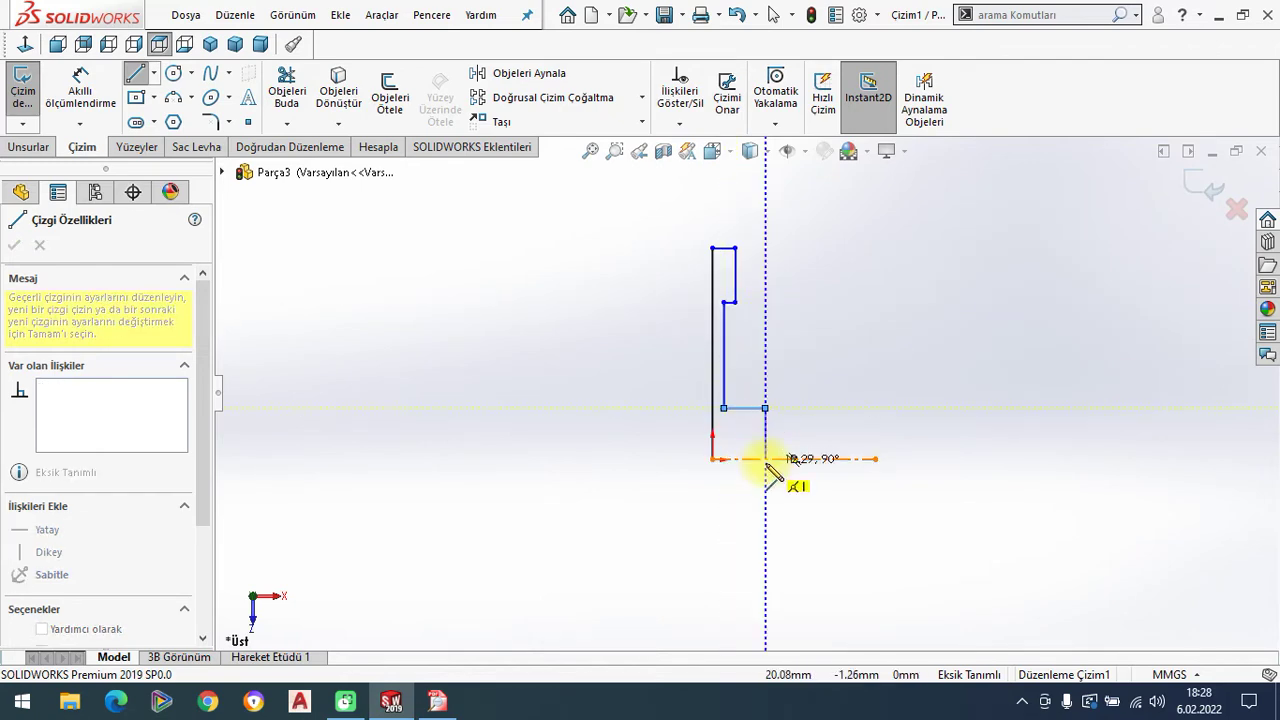
{"action": "left_click", "coordinate": [765, 459]}
{"action": "left_click", "coordinate": [712, 459]}
{"action": "right_click", "coordinate": [571, 391]}
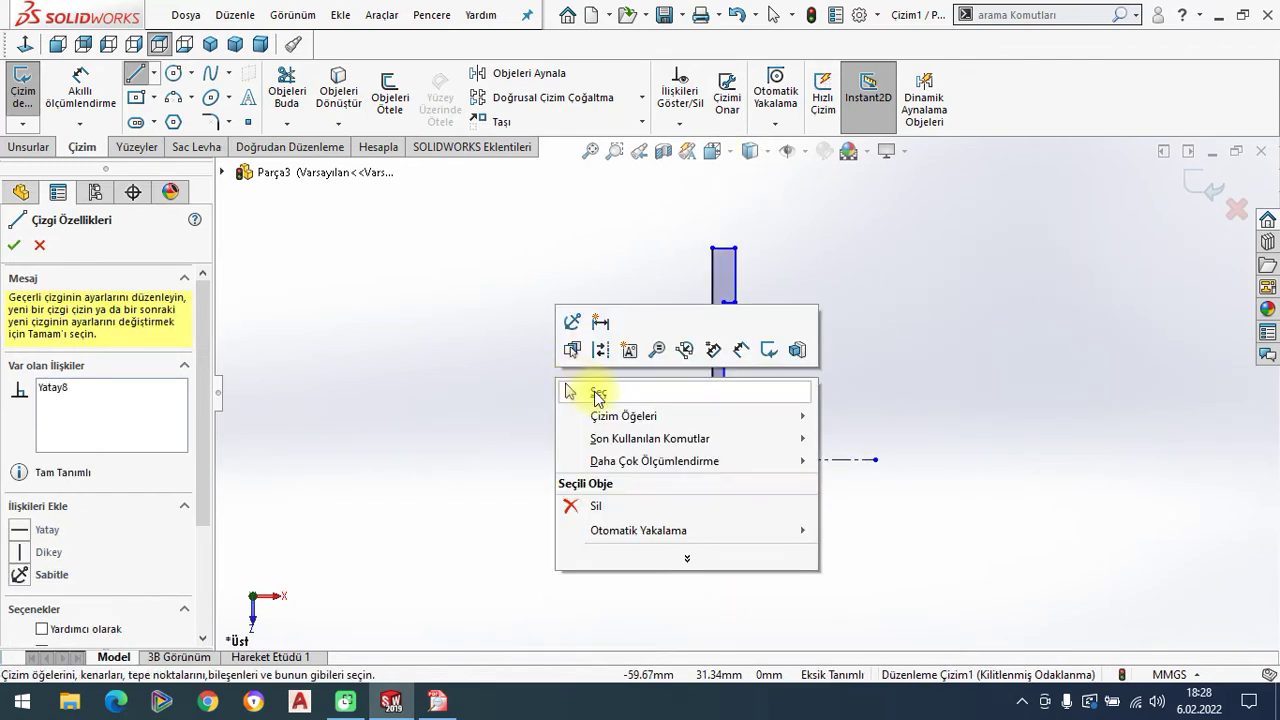
{"action": "left_click", "coordinate": [569, 320]}
Check the drawing PDF, then dimension the profile's top edge width to 3.
{"action": "left_click", "coordinate": [437, 701]}
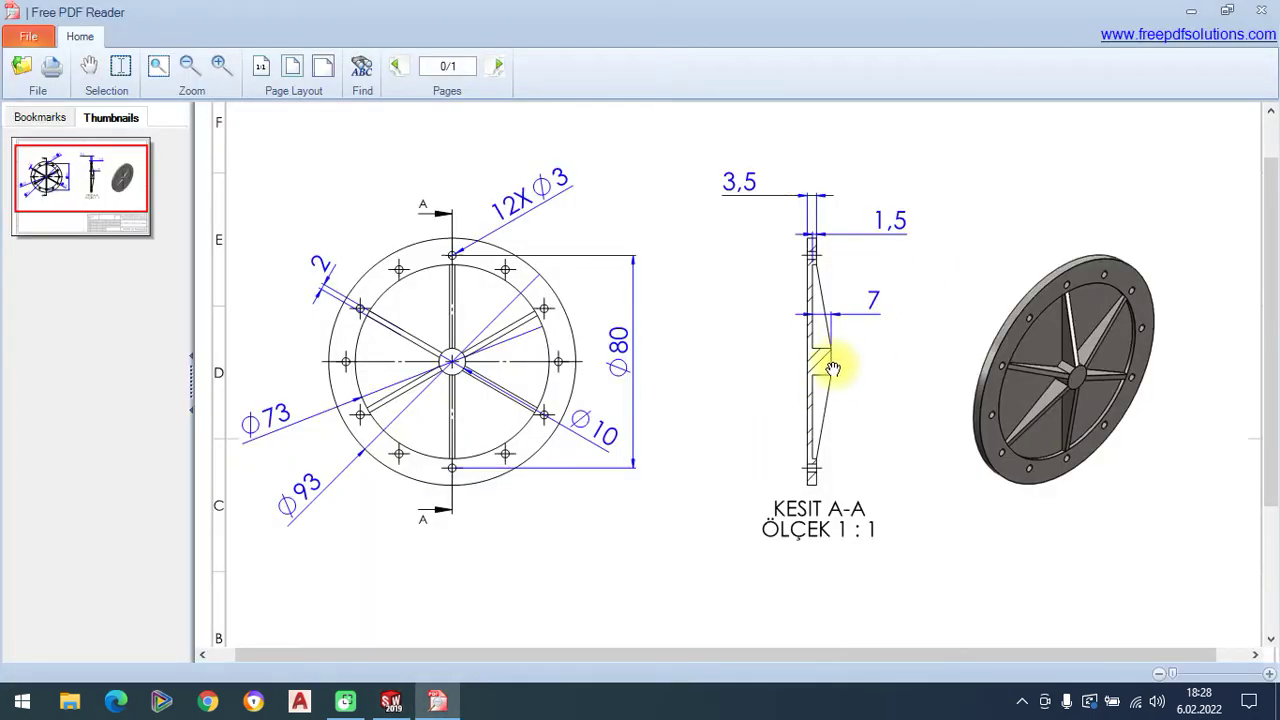
{"action": "left_click", "coordinate": [391, 701]}
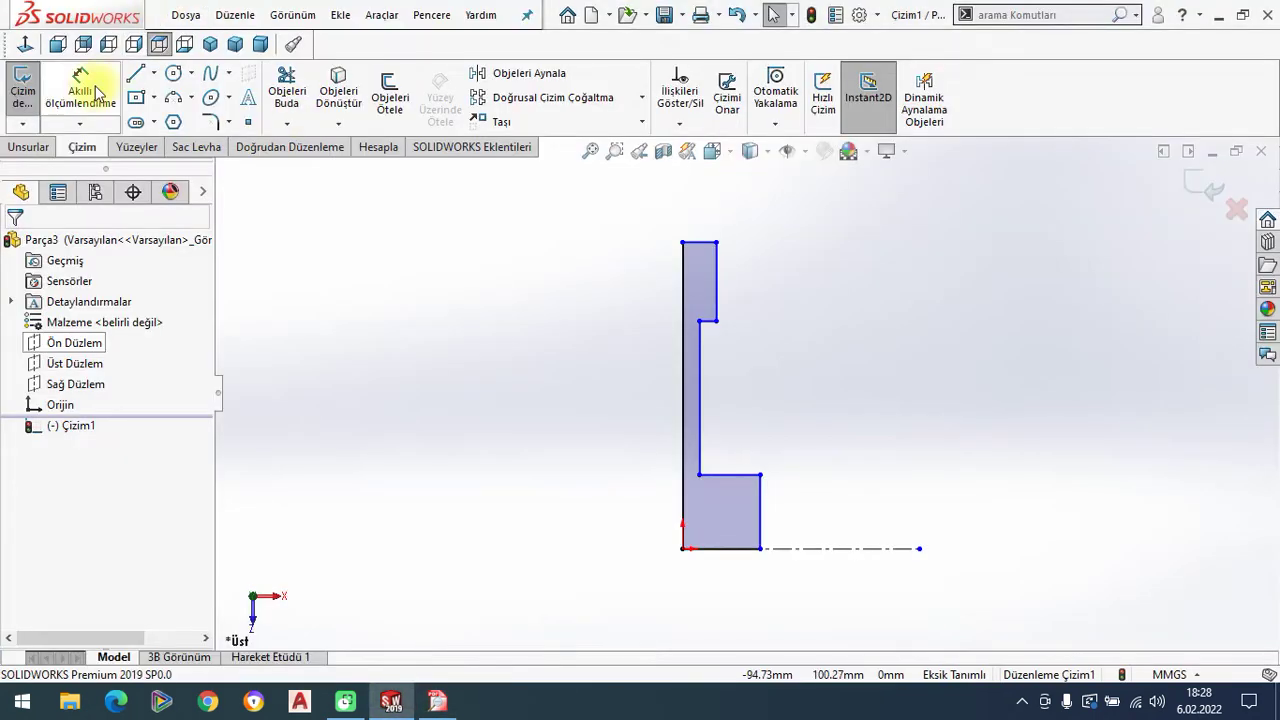
{"action": "left_click", "coordinate": [704, 243]}
{"action": "left_click", "coordinate": [708, 232]}
{"action": "type", "text": "3"}
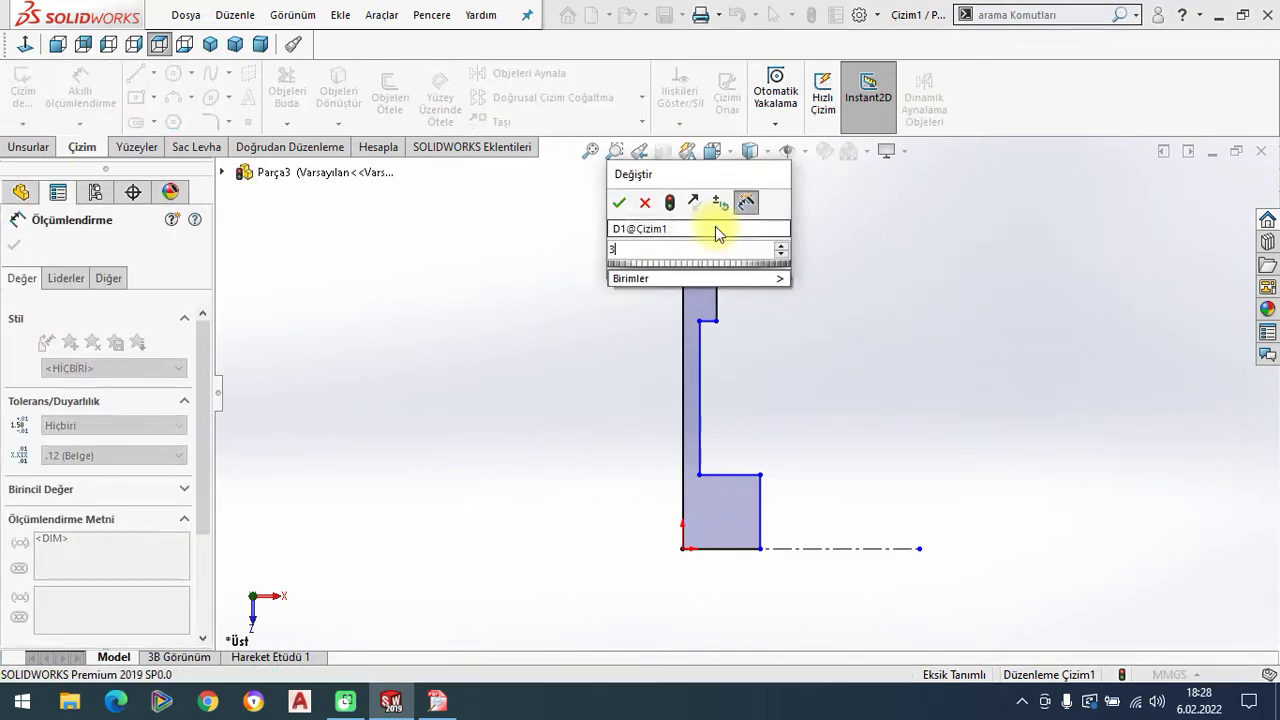
{"action": "key", "text": "Return"}
{"action": "key", "text": "Escape"}
Dimension the step at 1.5 and the lower block edge at 7, then show the drawing PDF.
{"action": "left_click", "coordinate": [711, 322]}
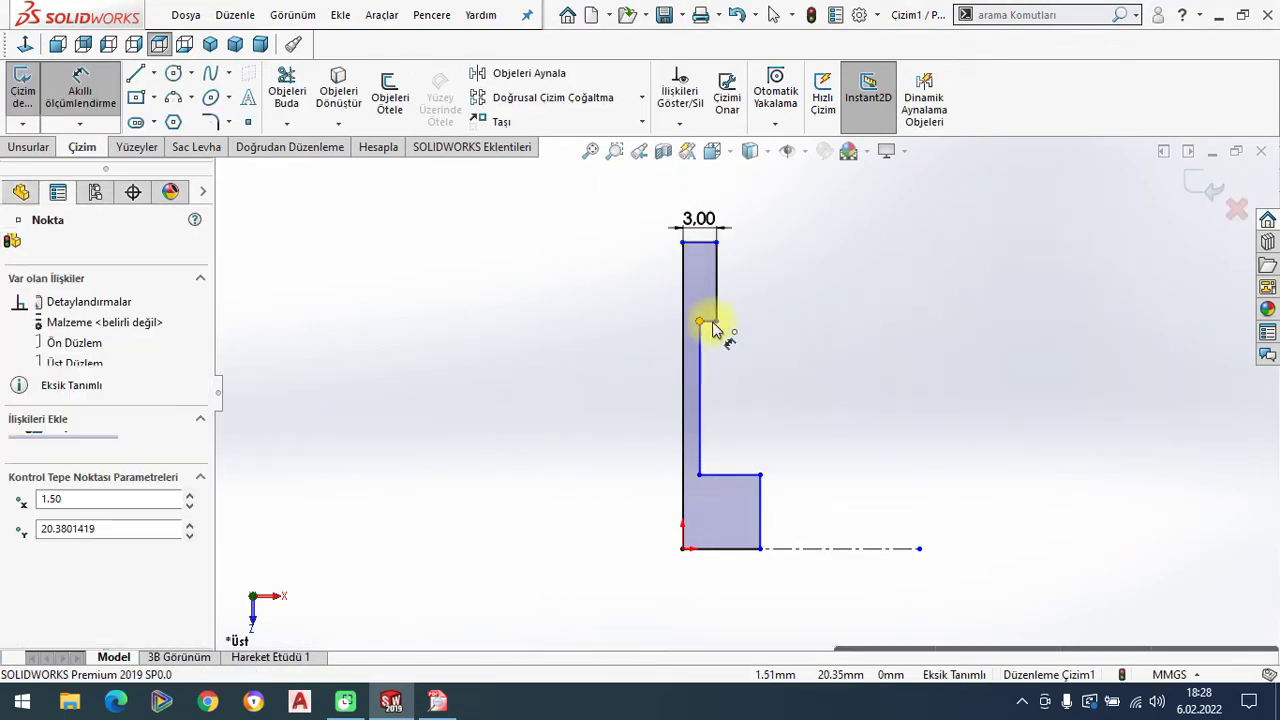
{"action": "left_click", "coordinate": [716, 300]}
{"action": "left_click", "coordinate": [781, 251]}
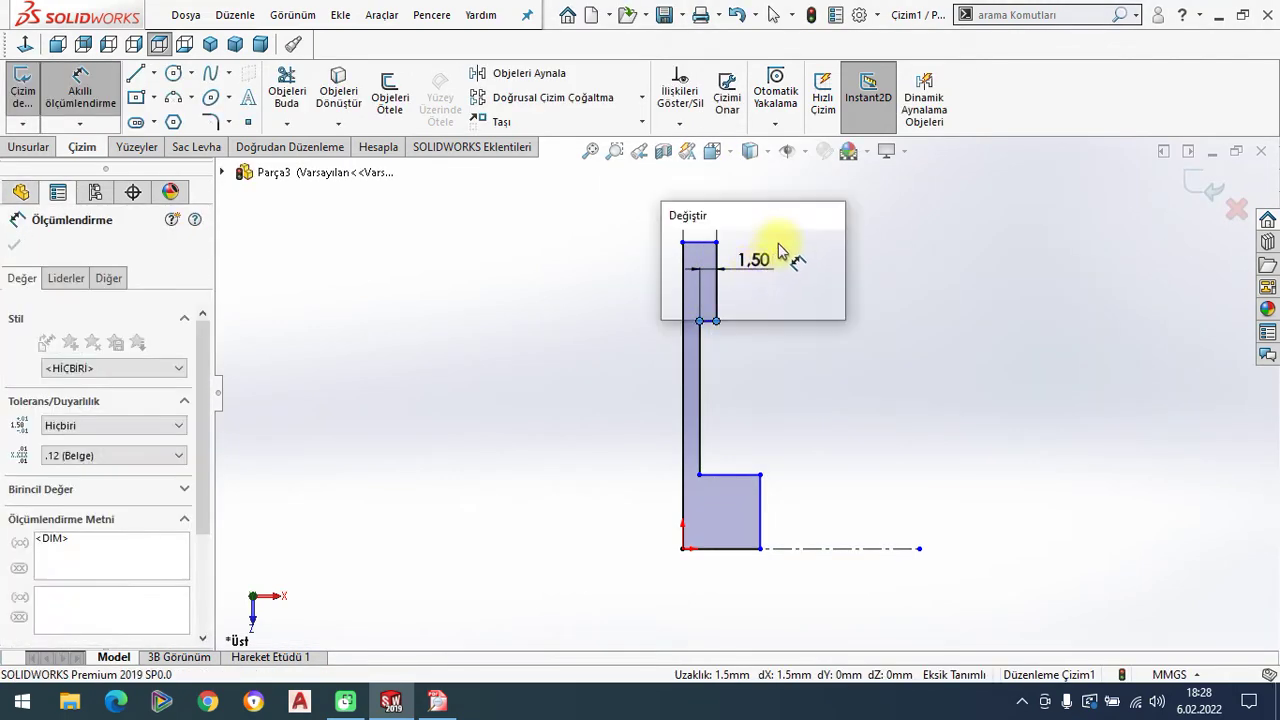
{"action": "left_click", "coordinate": [683, 244]}
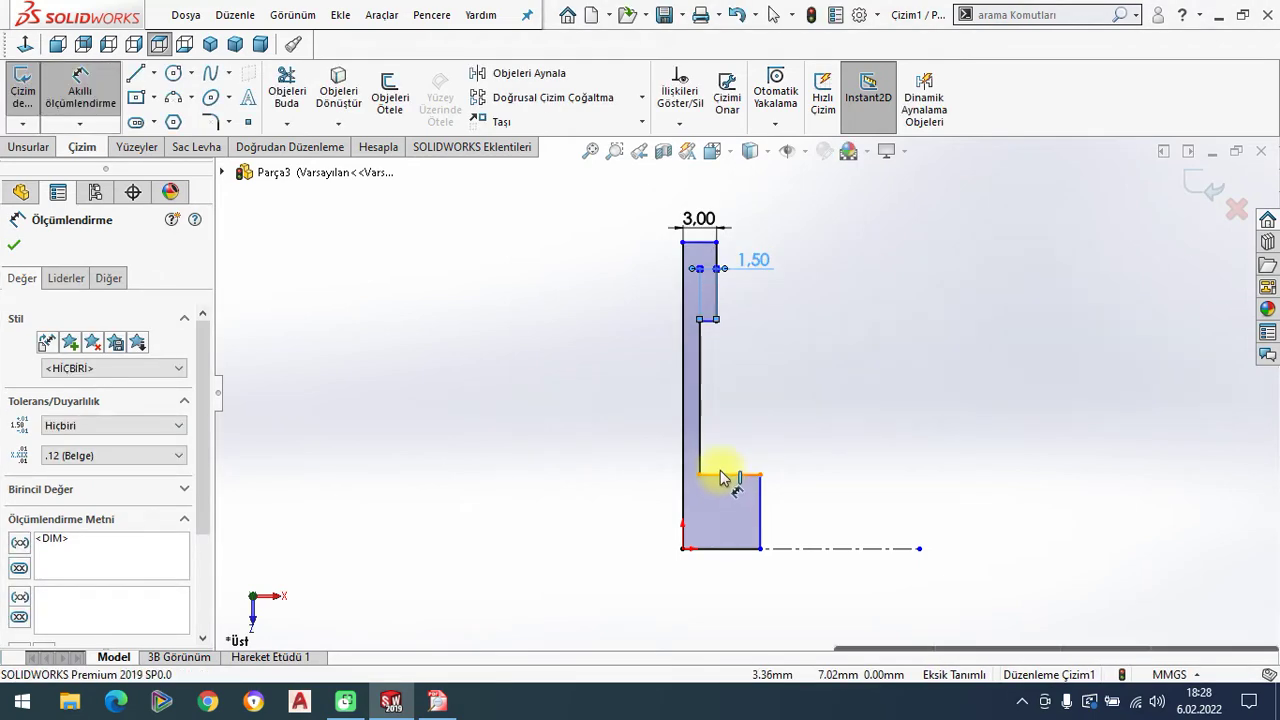
{"action": "left_click", "coordinate": [722, 476]}
{"action": "left_click", "coordinate": [737, 442]}
{"action": "type", "text": "7"}
{"action": "key", "text": "Return"}
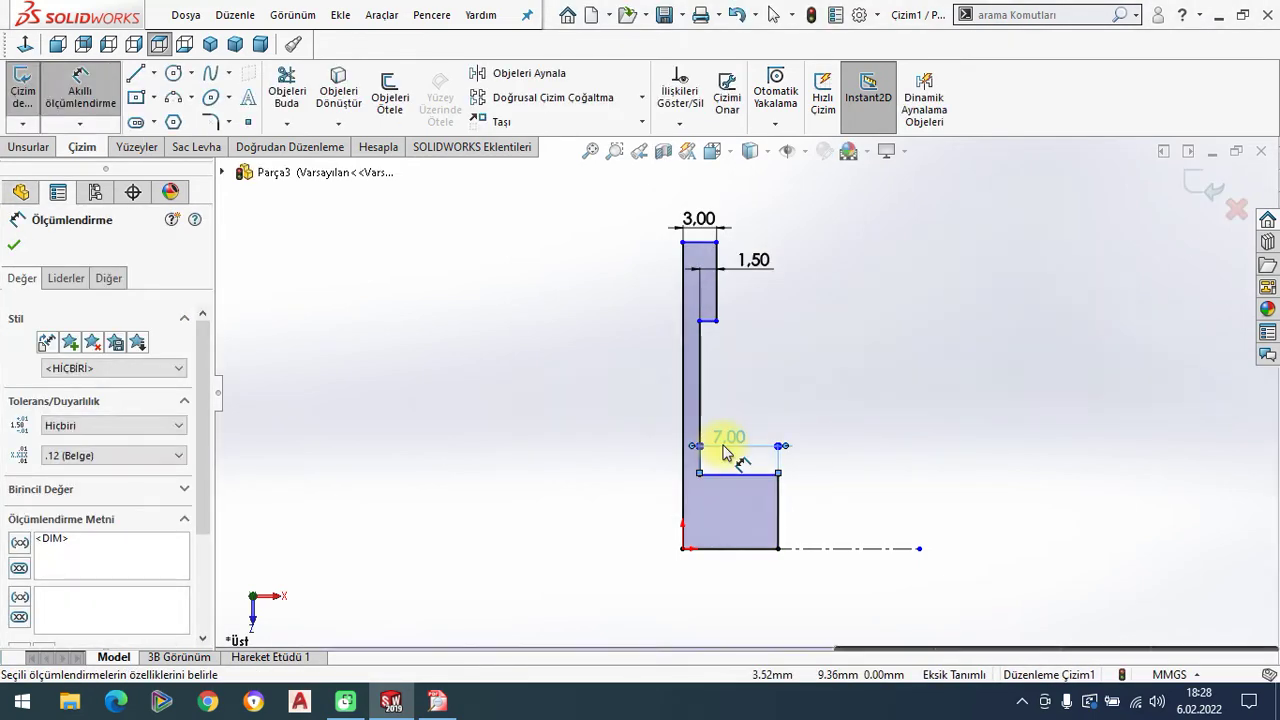
{"action": "left_click", "coordinate": [14, 245]}
{"action": "left_click", "coordinate": [437, 700]}
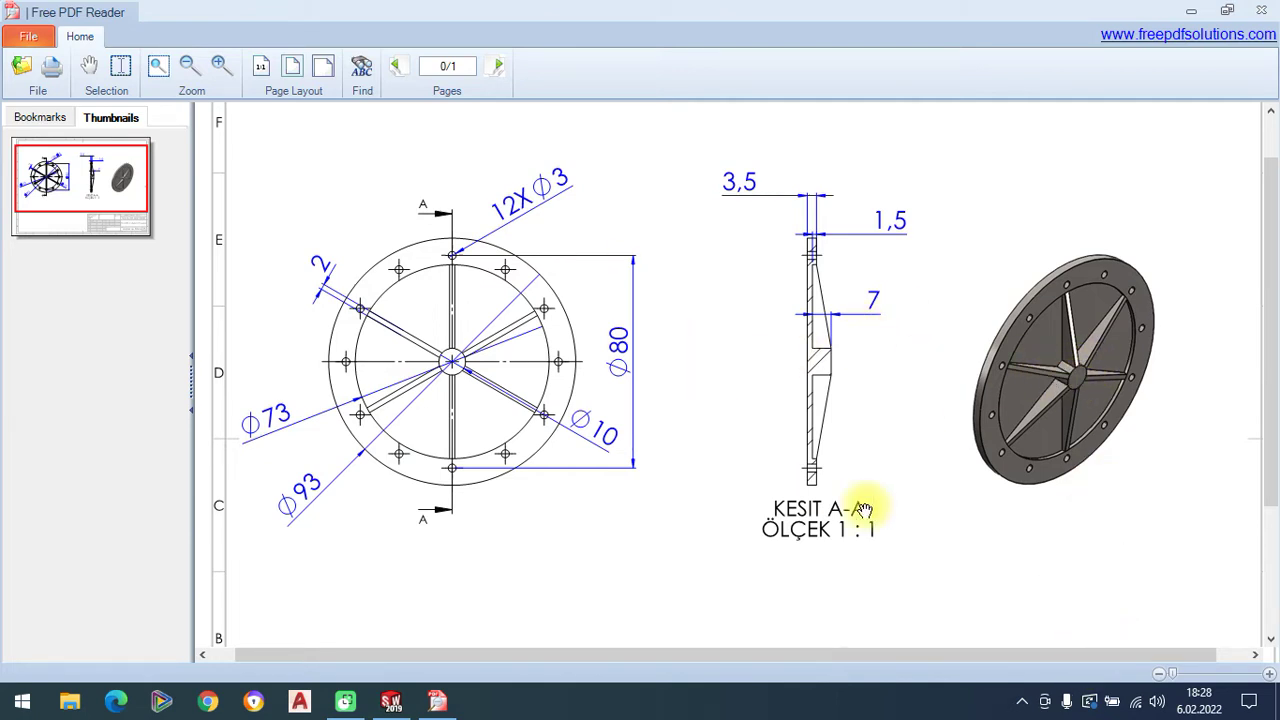
Mark the hub step on section A-A, then dimension the hub's bottom edge as a 10 mm diameter about the centreline.
{"action": "left_click", "coordinate": [815, 368]}
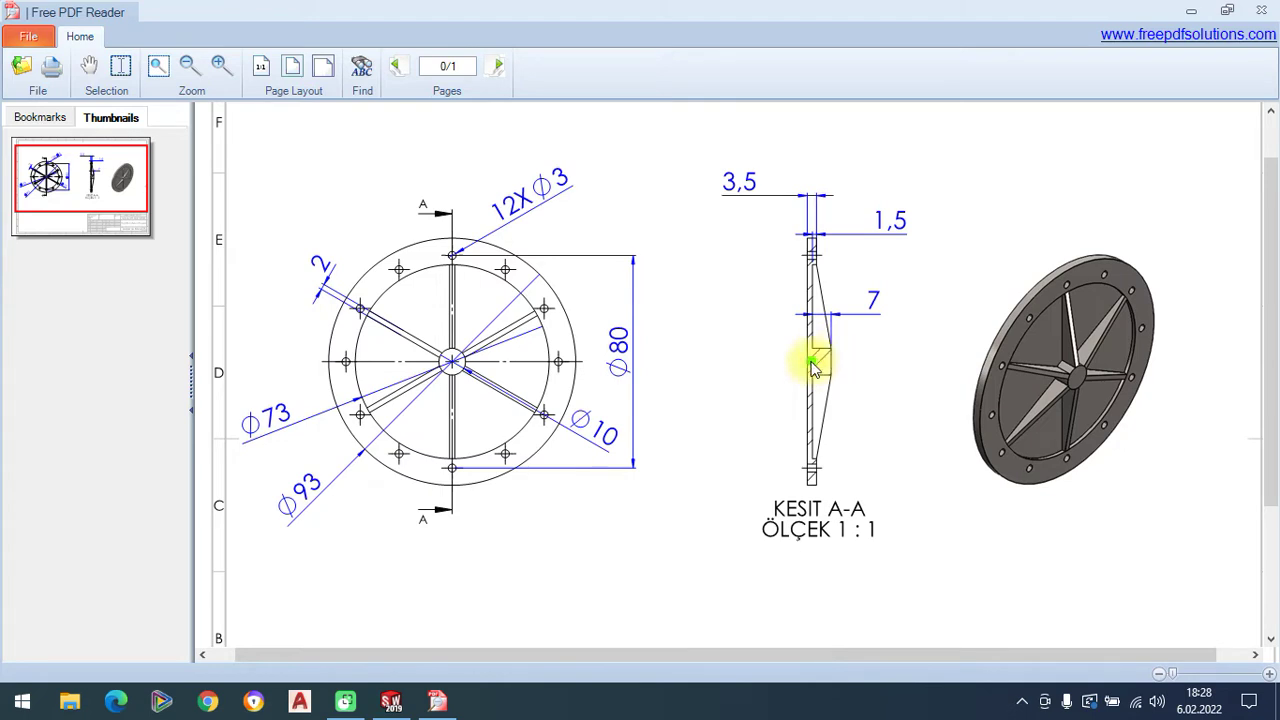
{"action": "left_click_drag", "start_coordinate": [804, 362], "coordinate": [840, 364]}
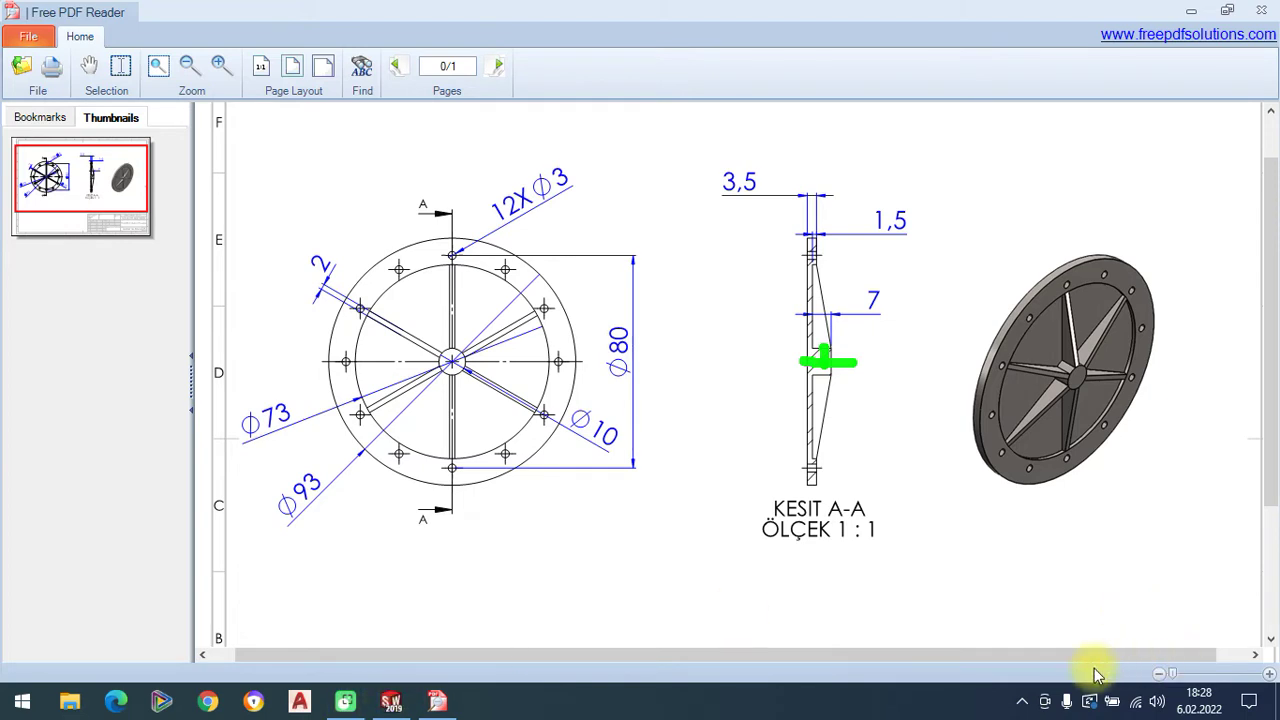
{"action": "left_click", "coordinate": [391, 700]}
{"action": "left_click", "coordinate": [80, 88]}
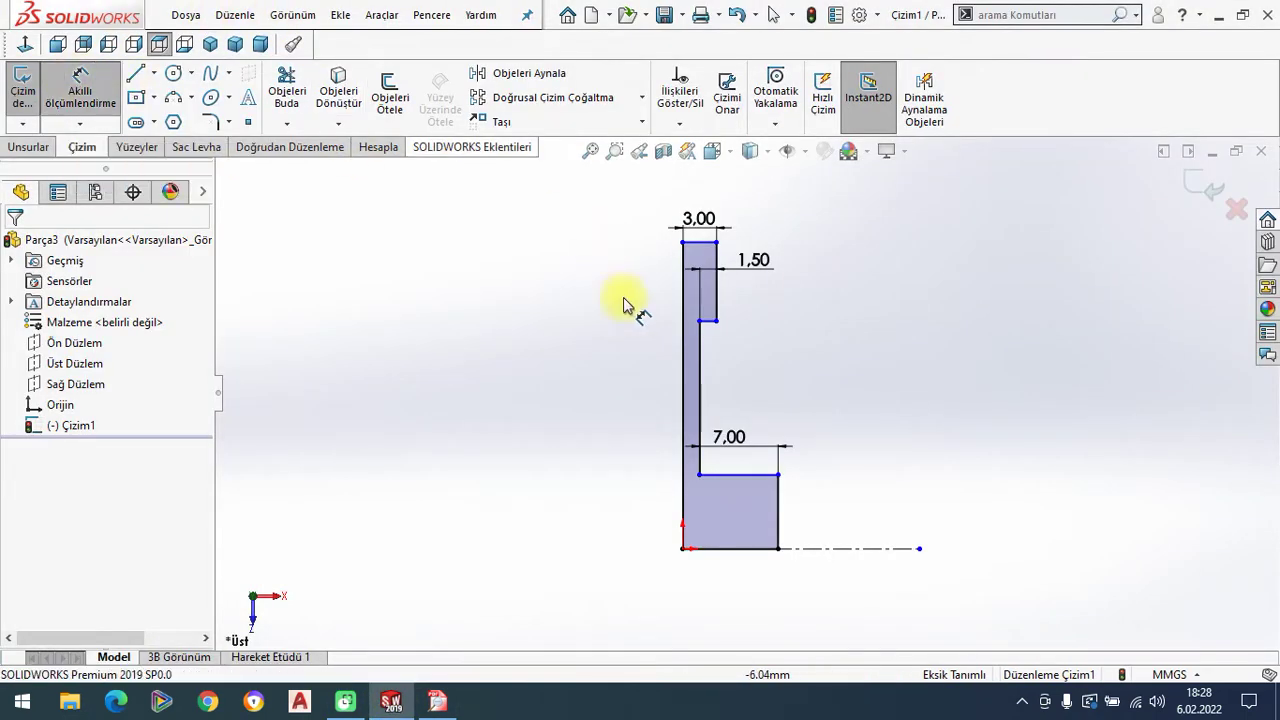
{"action": "left_click", "coordinate": [740, 475]}
{"action": "left_click", "coordinate": [856, 548]}
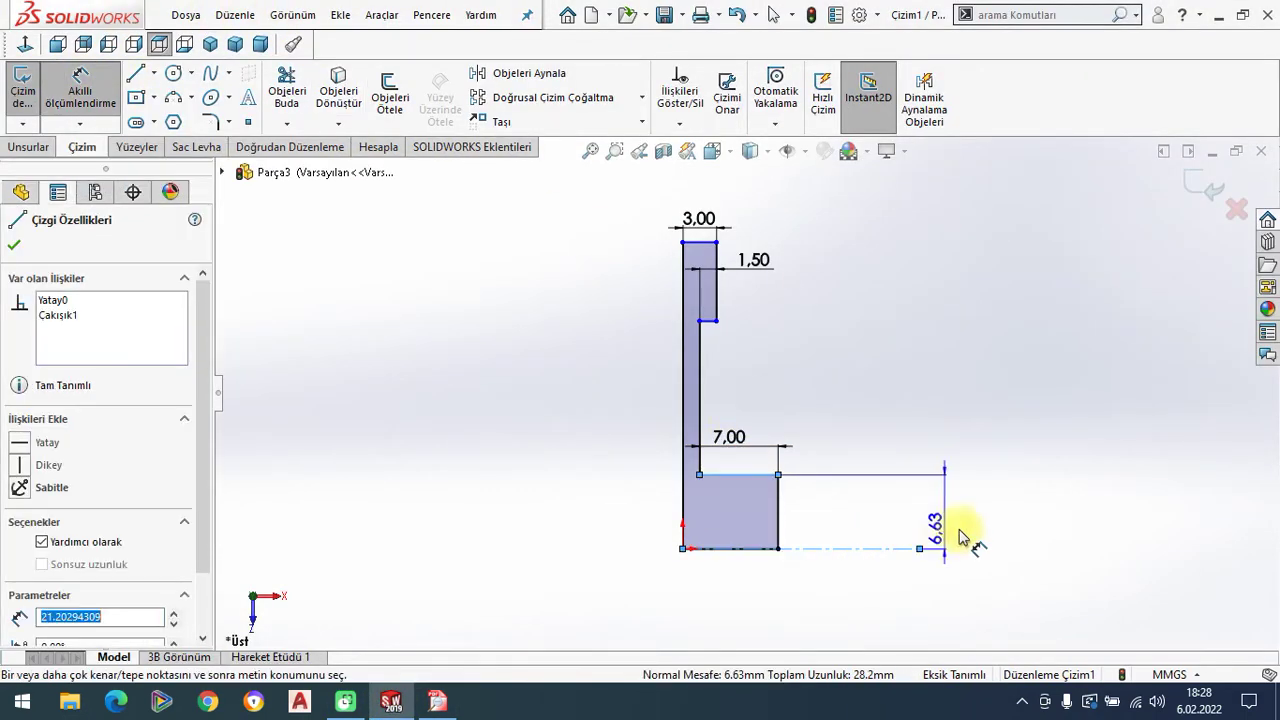
{"action": "left_click", "coordinate": [1015, 570]}
{"action": "type", "text": "10"}
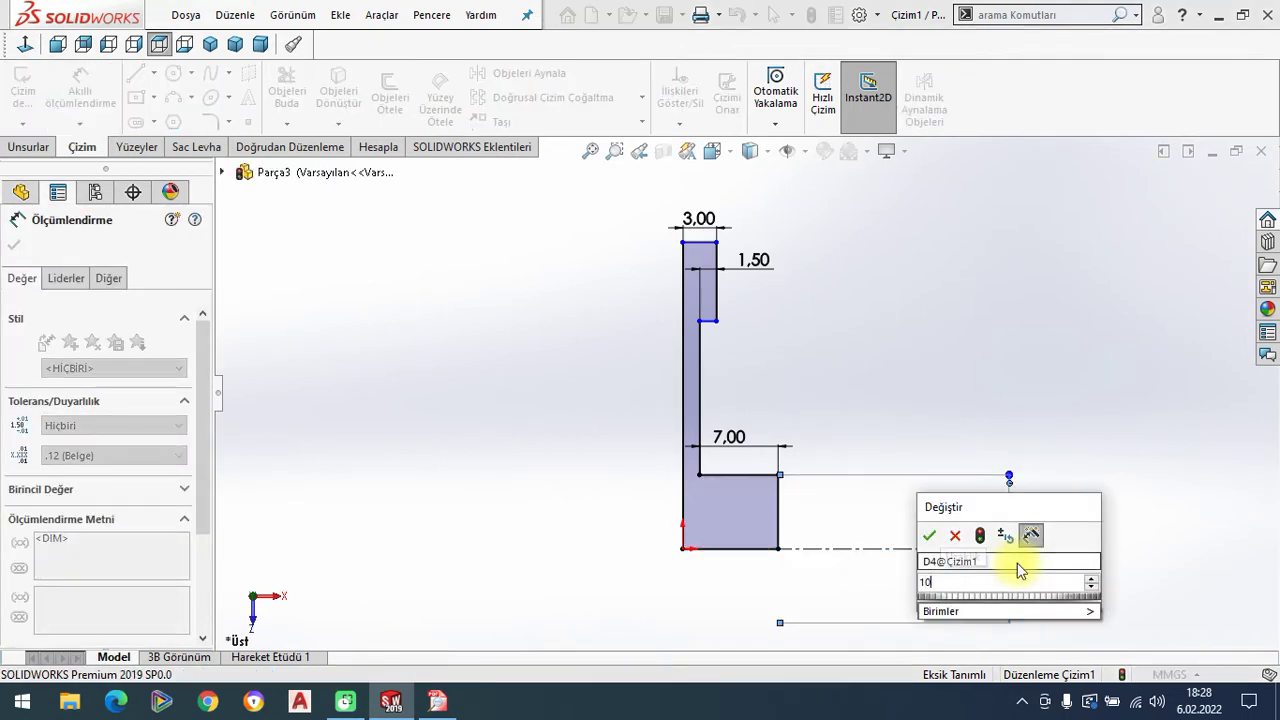
{"action": "key", "text": "Return"}
{"action": "left_click", "coordinate": [16, 248]}
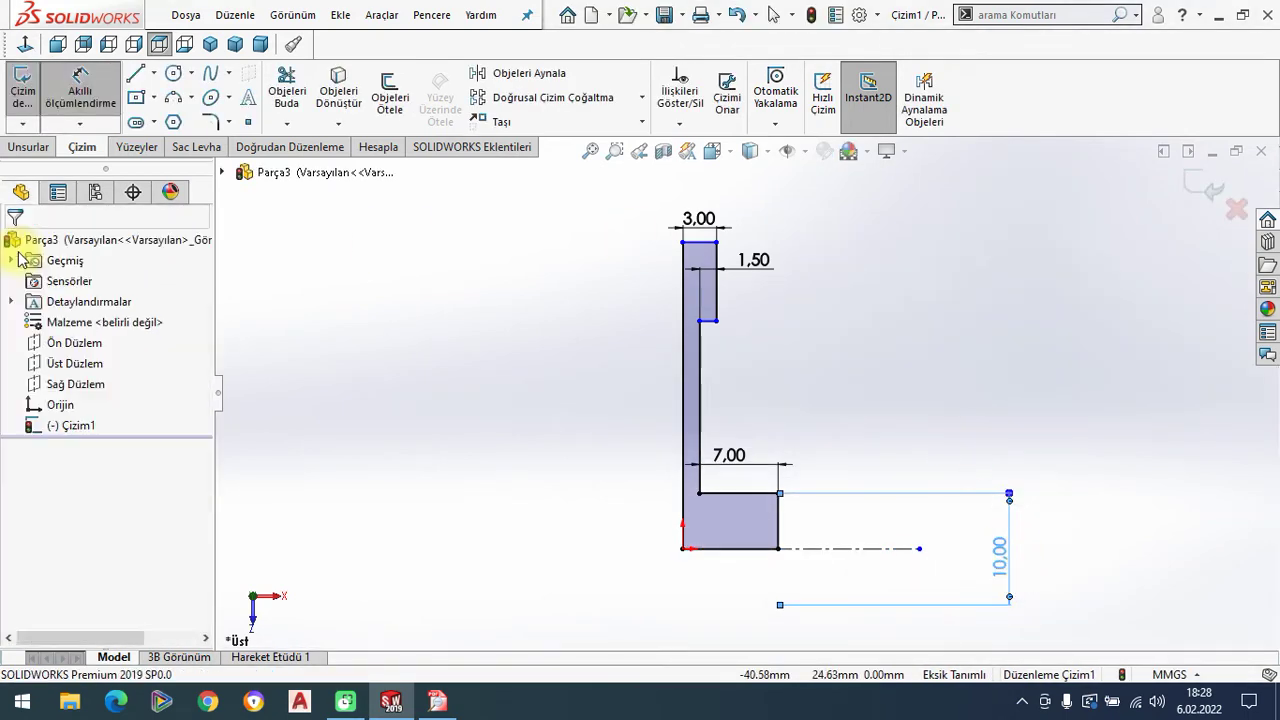
{"action": "key", "text": "Escape"}
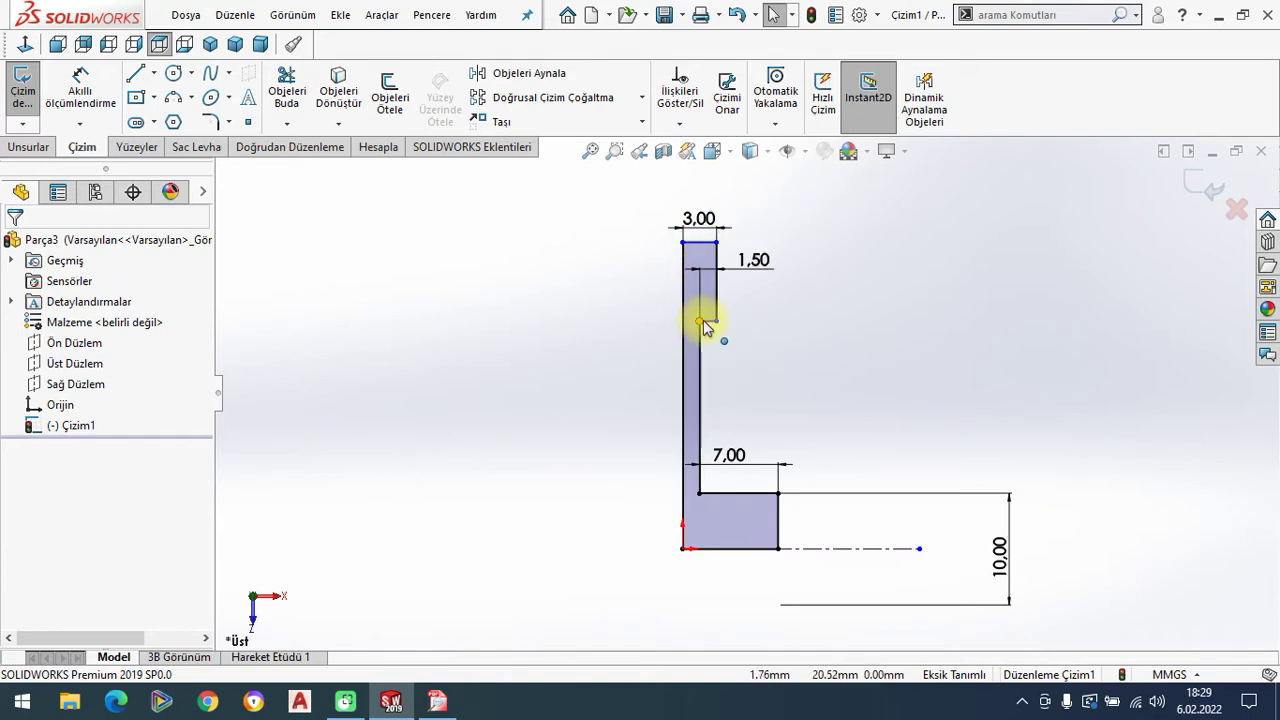
After consulting the drawing PDF, dimension the outer edge to a 93 mm diameter about the centreline.
{"action": "left_click", "coordinate": [437, 700]}
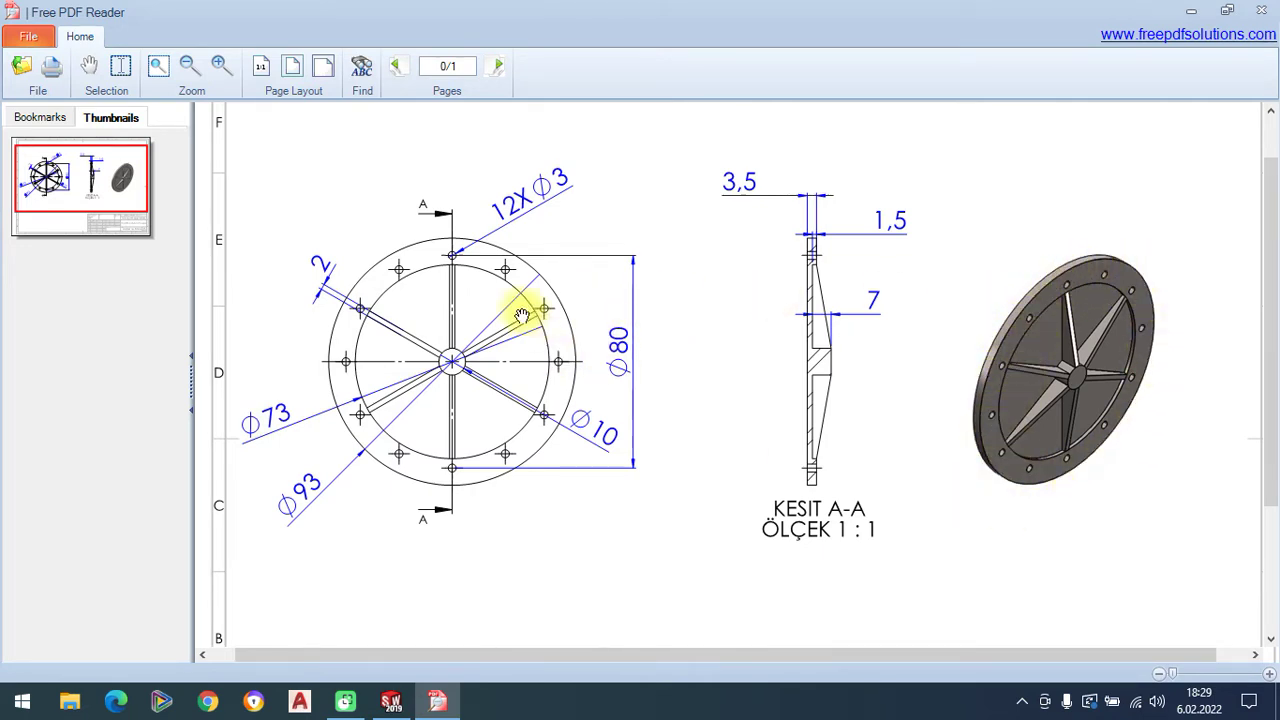
{"action": "left_click", "coordinate": [391, 700]}
{"action": "left_click", "coordinate": [80, 95]}
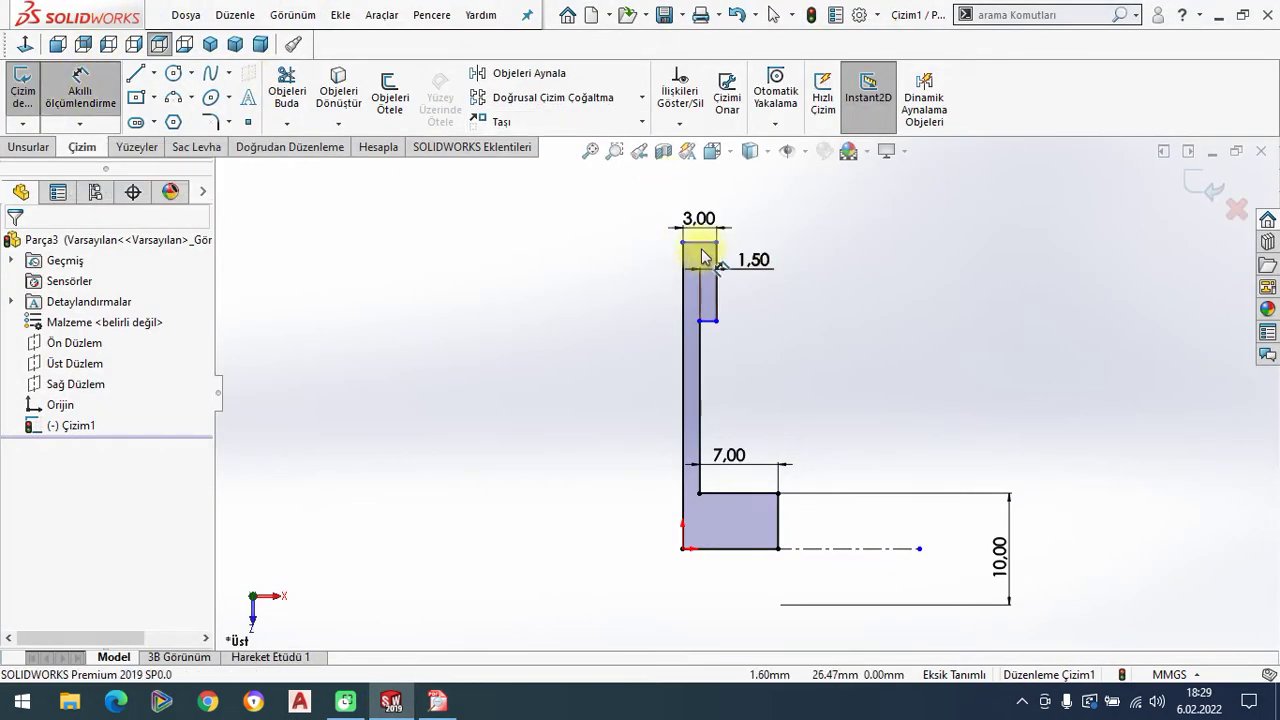
{"action": "left_click", "coordinate": [808, 548]}
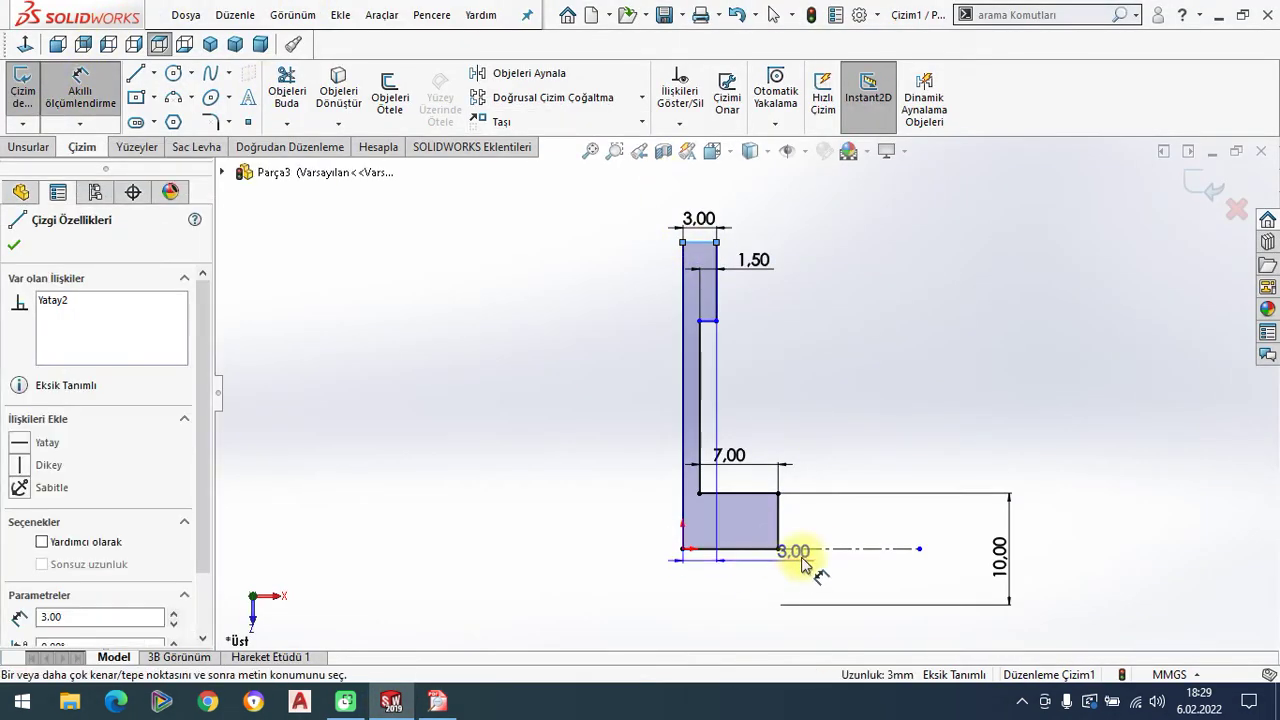
{"action": "left_click", "coordinate": [543, 600]}
{"action": "type", "text": "93"}
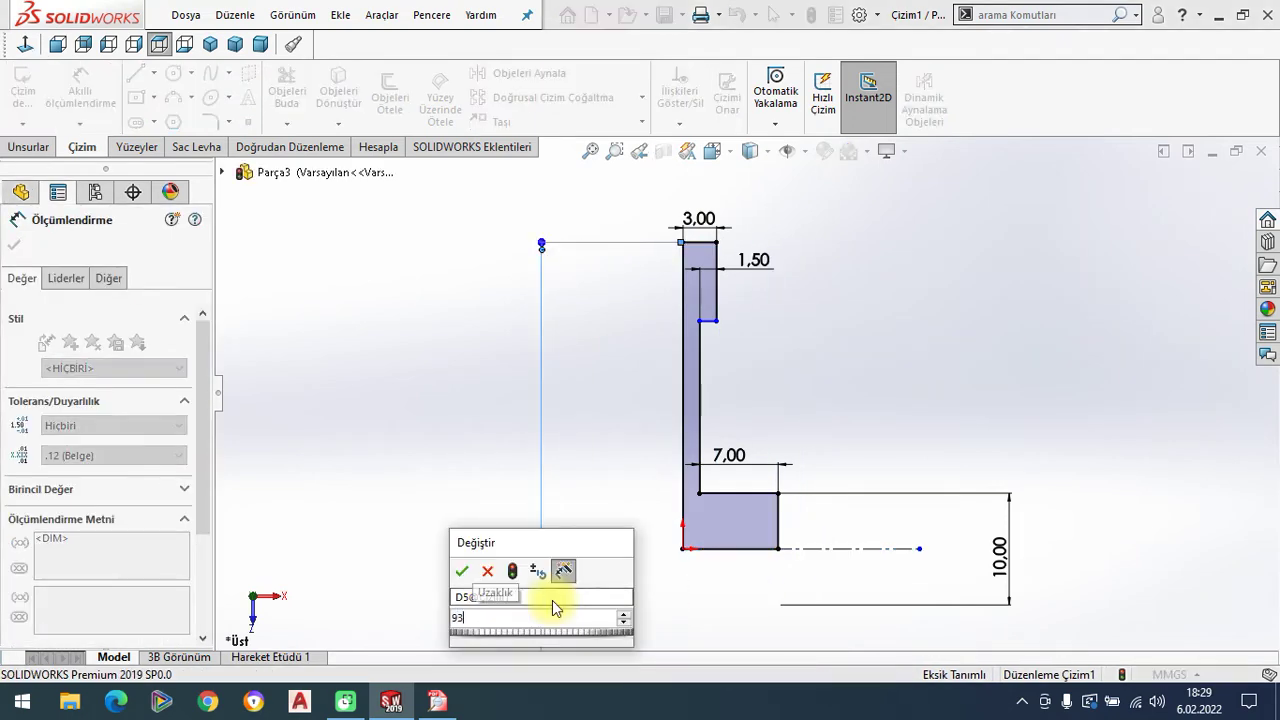
{"action": "key", "text": "Return"}
{"action": "left_click", "coordinate": [829, 300]}
{"action": "scroll", "coordinate": [790, 280], "scroll_direction": "up", "scroll_amount": 3}
{"action": "scroll", "coordinate": [775, 265], "scroll_direction": "down", "scroll_amount": 2}
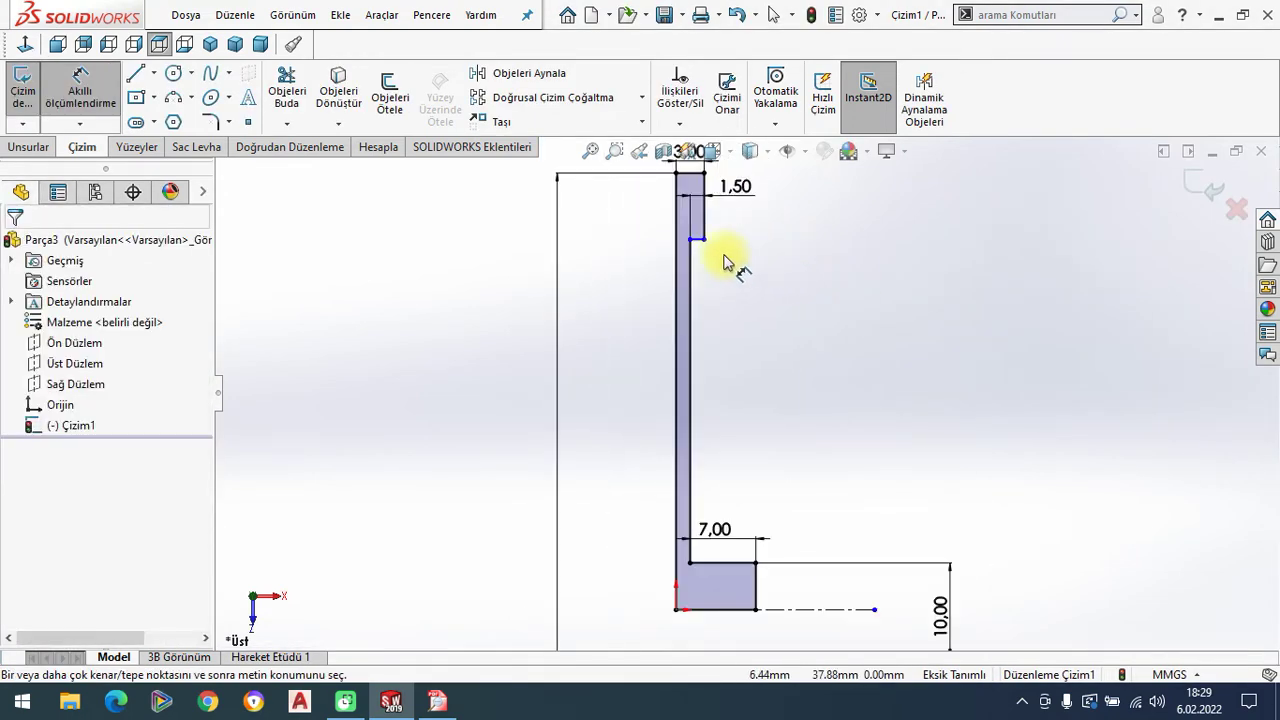
Dimension the step corner to a 73 mm recess diameter, then show the drawing PDF.
{"action": "left_click", "coordinate": [690, 240]}
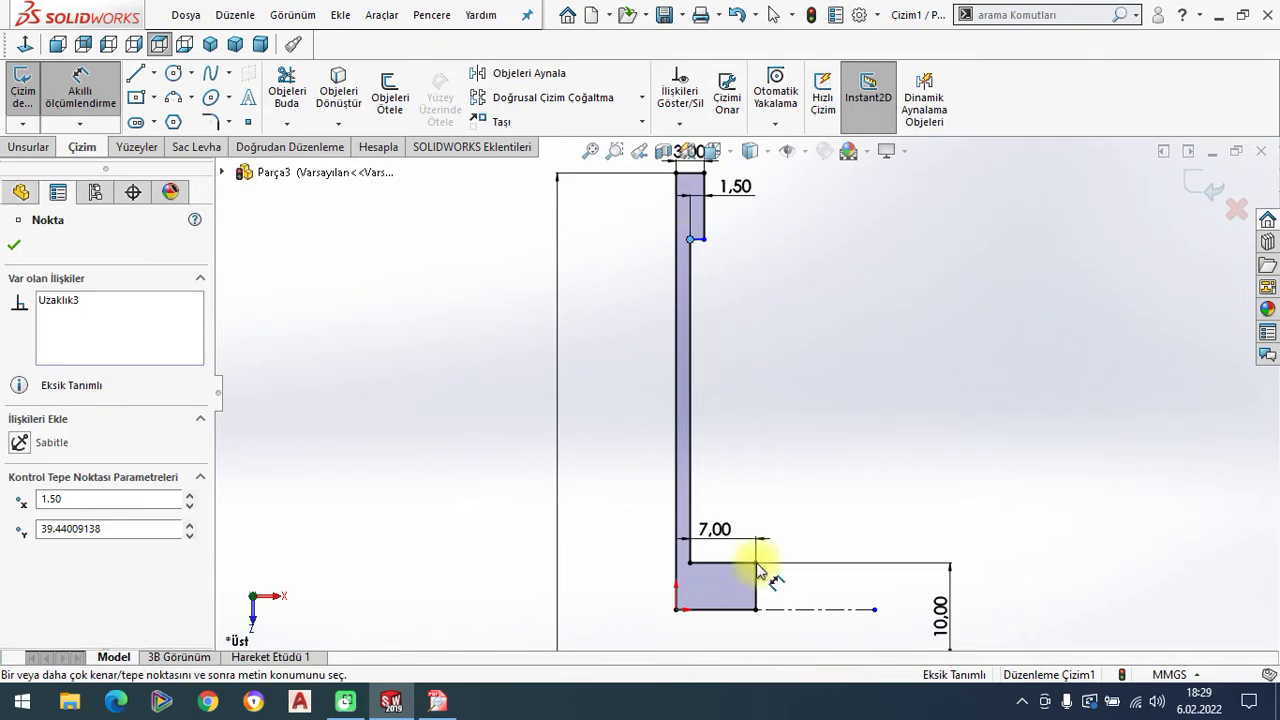
{"action": "left_click", "coordinate": [812, 609]}
{"action": "left_click", "coordinate": [1127, 627]}
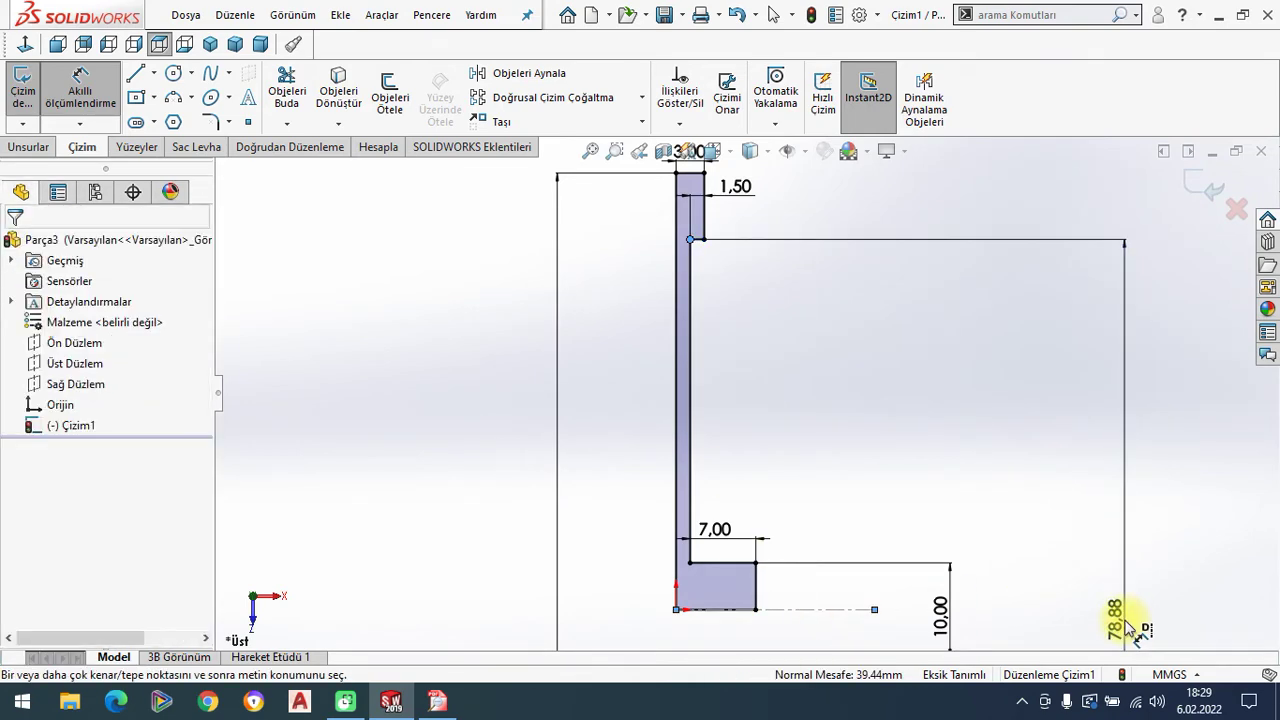
{"action": "type", "text": "73"}
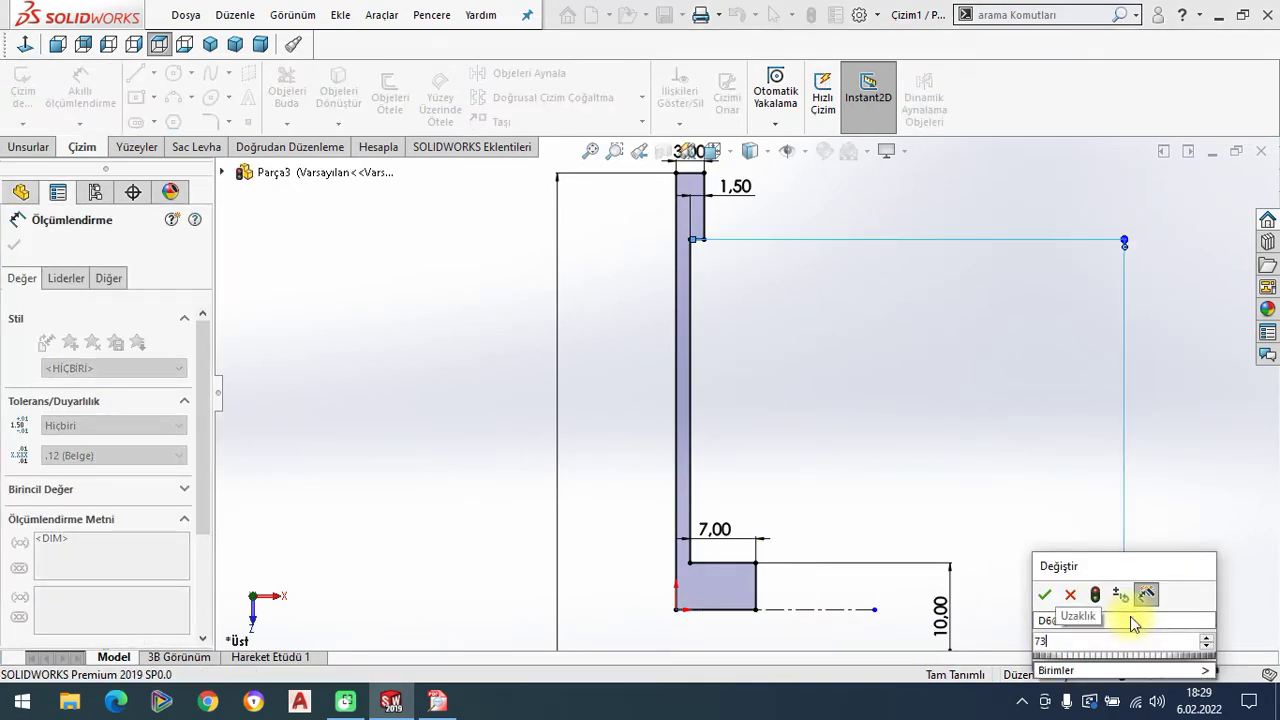
{"action": "key", "text": "Return"}
{"action": "left_click", "coordinate": [24, 250]}
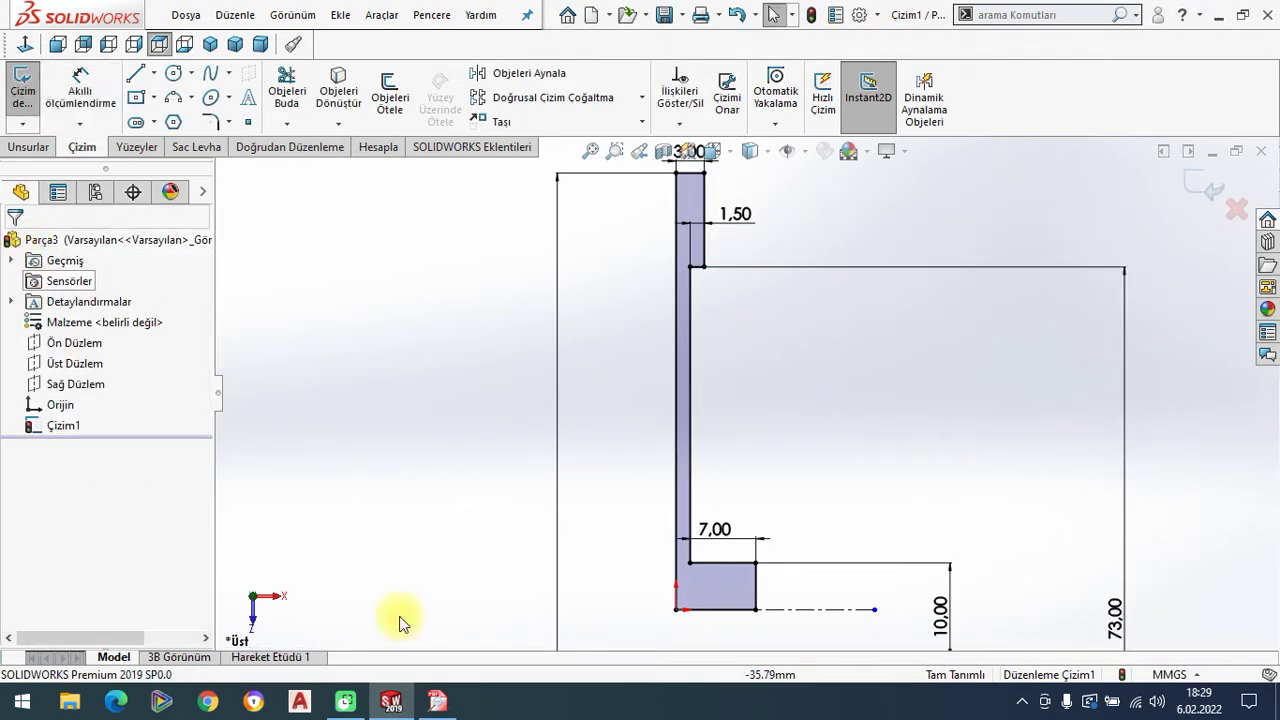
{"action": "left_click", "coordinate": [437, 701]}
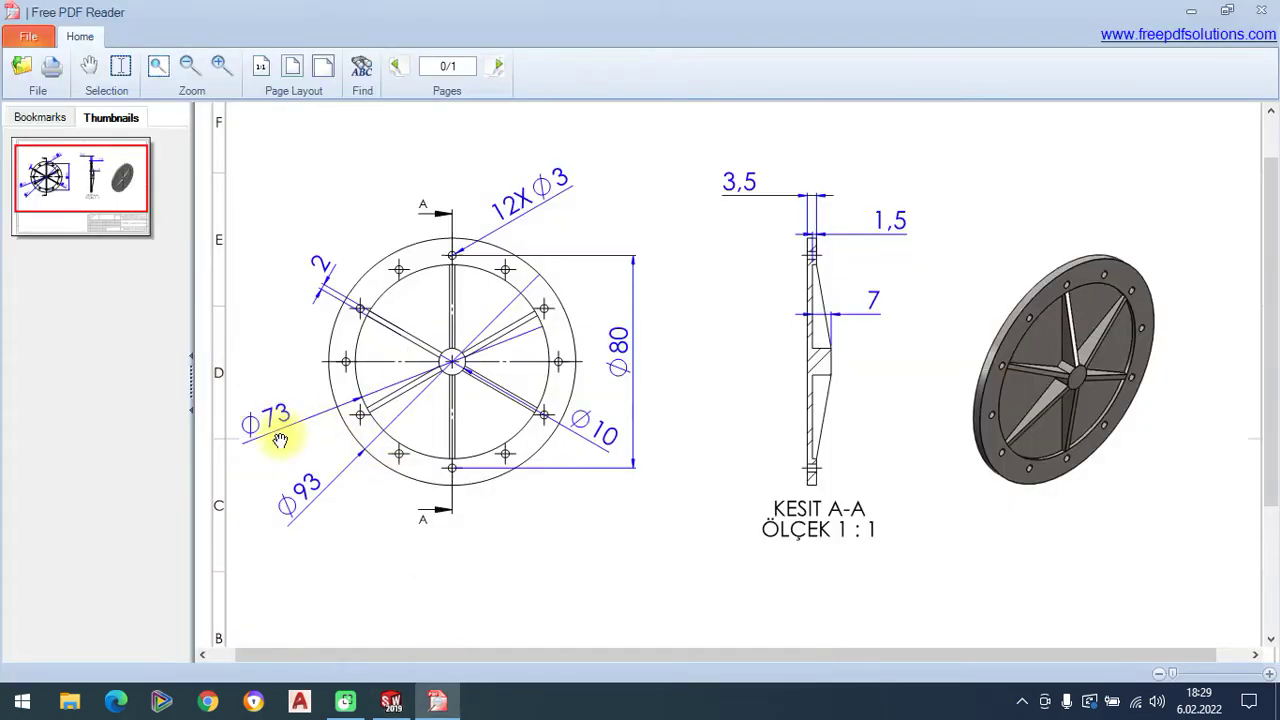
Switch to isometric view and revolve the profile 360° into a solid hubbed disc.
{"action": "left_click", "coordinate": [391, 700]}
{"action": "scroll", "coordinate": [715, 361], "scroll_direction": "up", "scroll_amount": 2}
{"action": "scroll", "coordinate": [735, 370], "scroll_direction": "up", "scroll_amount": 1}
{"action": "scroll", "coordinate": [715, 361], "scroll_direction": "down", "scroll_amount": 1}
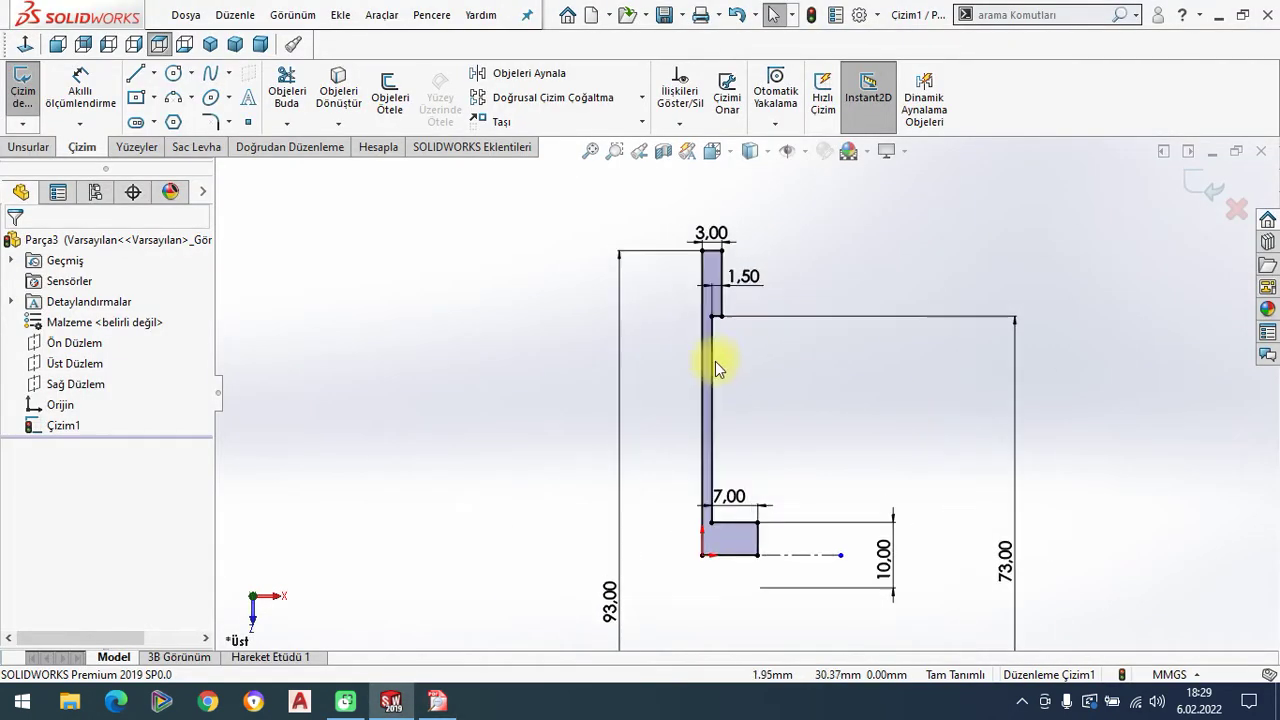
{"action": "scroll", "coordinate": [770, 413], "scroll_direction": "down", "scroll_amount": 1}
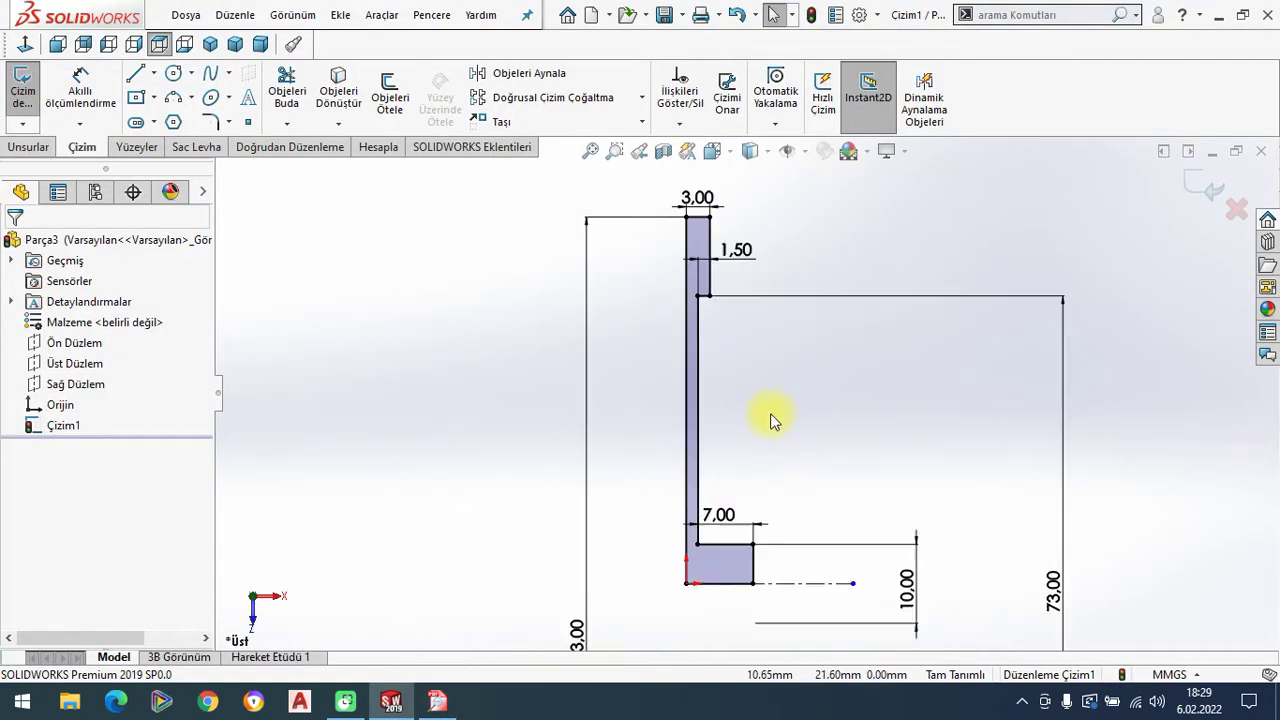
{"action": "left_click", "coordinate": [210, 44]}
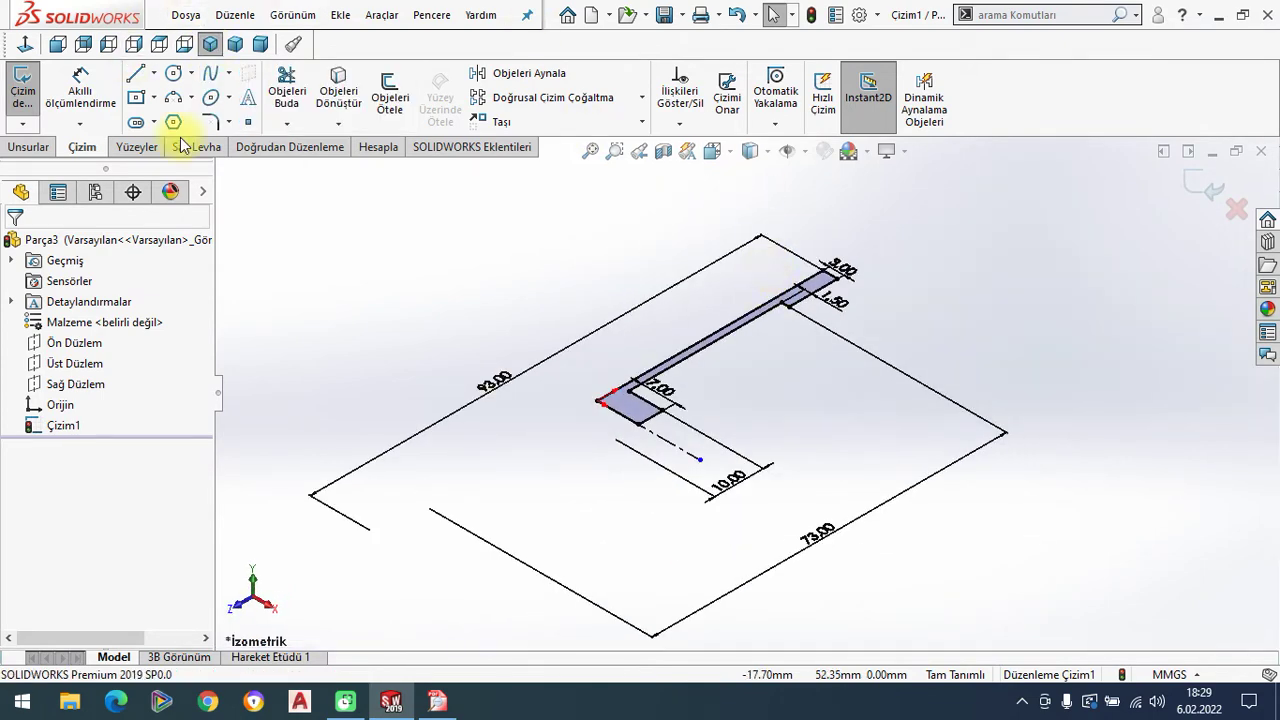
{"action": "left_click", "coordinate": [28, 146]}
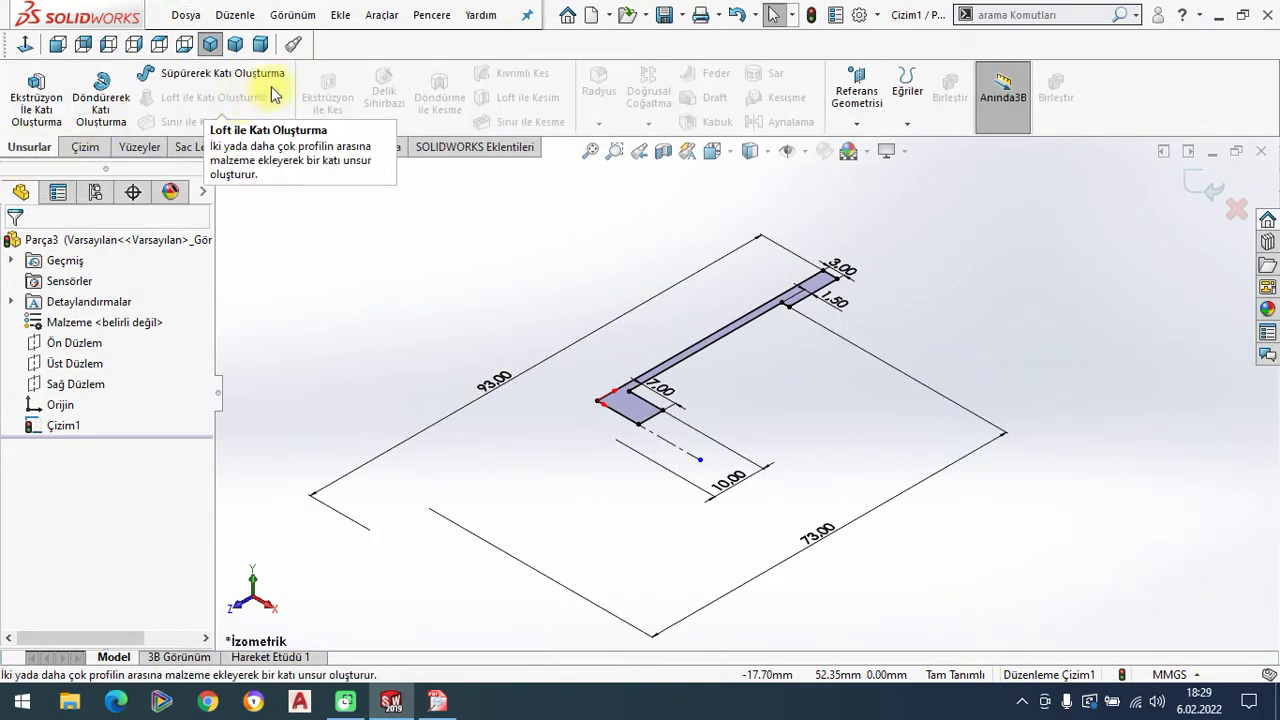
{"action": "left_click", "coordinate": [125, 122]}
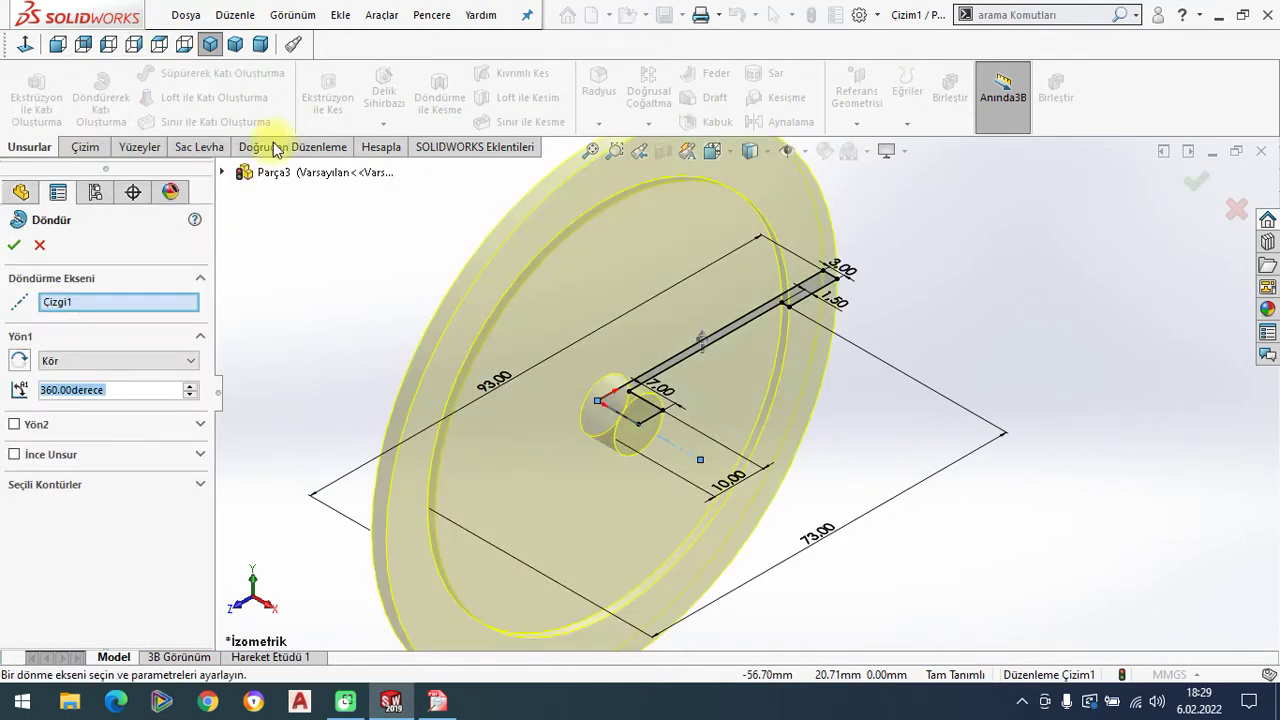
{"action": "left_click", "coordinate": [14, 245]}
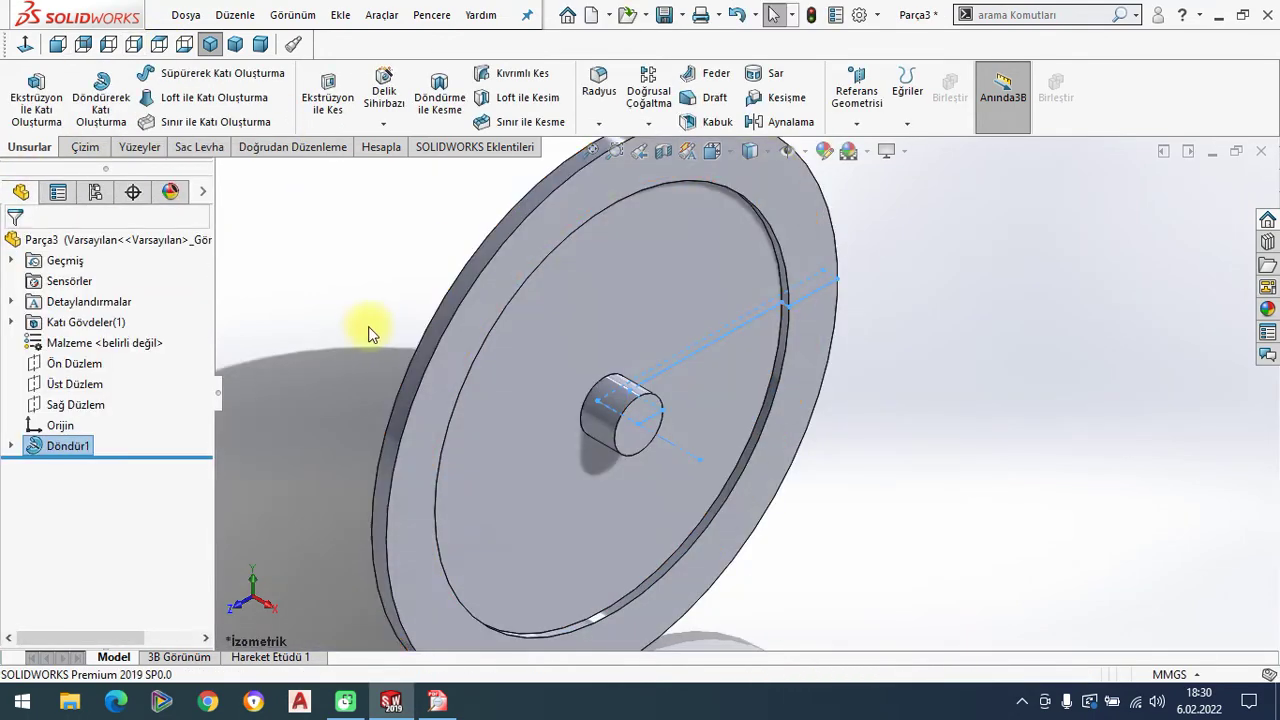
Apply the Zemin - Tepe Işıklı Gri scene, orbit the disc, and show the drawing PDF.
{"action": "left_click", "coordinate": [849, 151]}
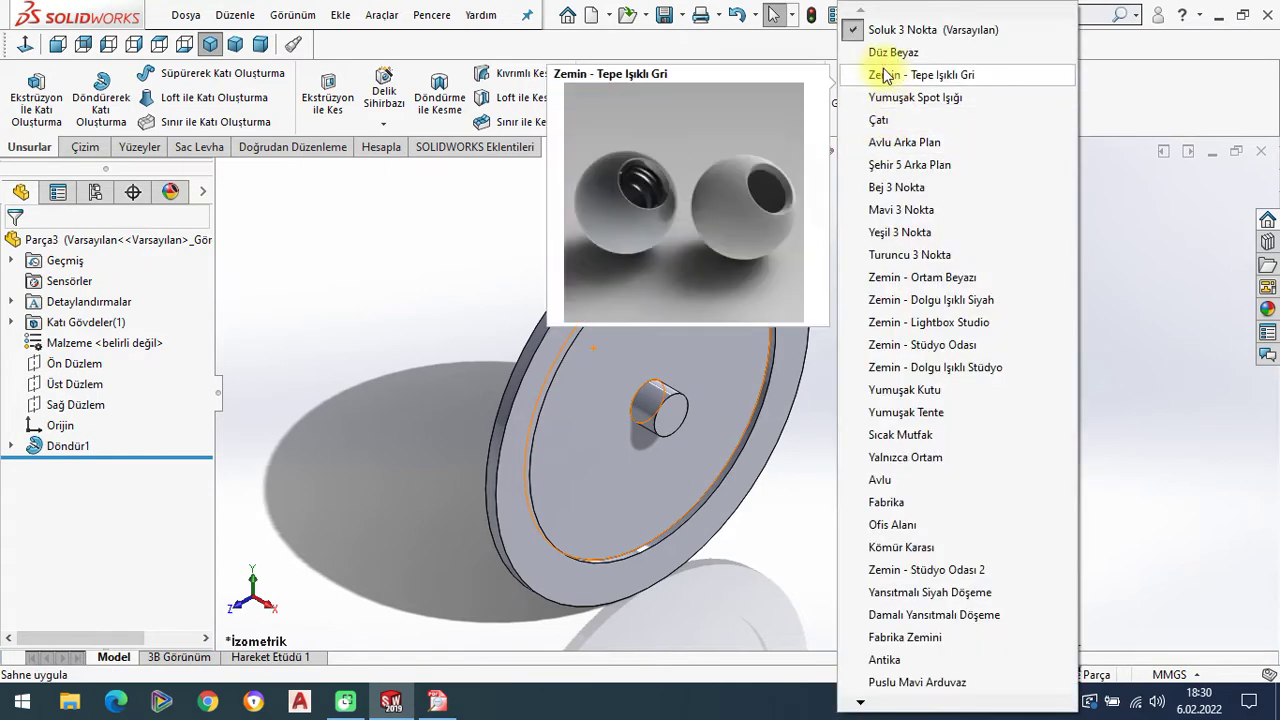
{"action": "left_click", "coordinate": [884, 76]}
{"action": "mouse_move", "coordinate": [843, 363]}
{"action": "middle_mouse_down"}
{"action": "mouse_move", "coordinate": [623, 363]}
{"action": "mouse_move", "coordinate": [787, 363]}
{"action": "mouse_move", "coordinate": [849, 380]}
{"action": "mouse_move", "coordinate": [757, 403]}
{"action": "middle_mouse_up"}
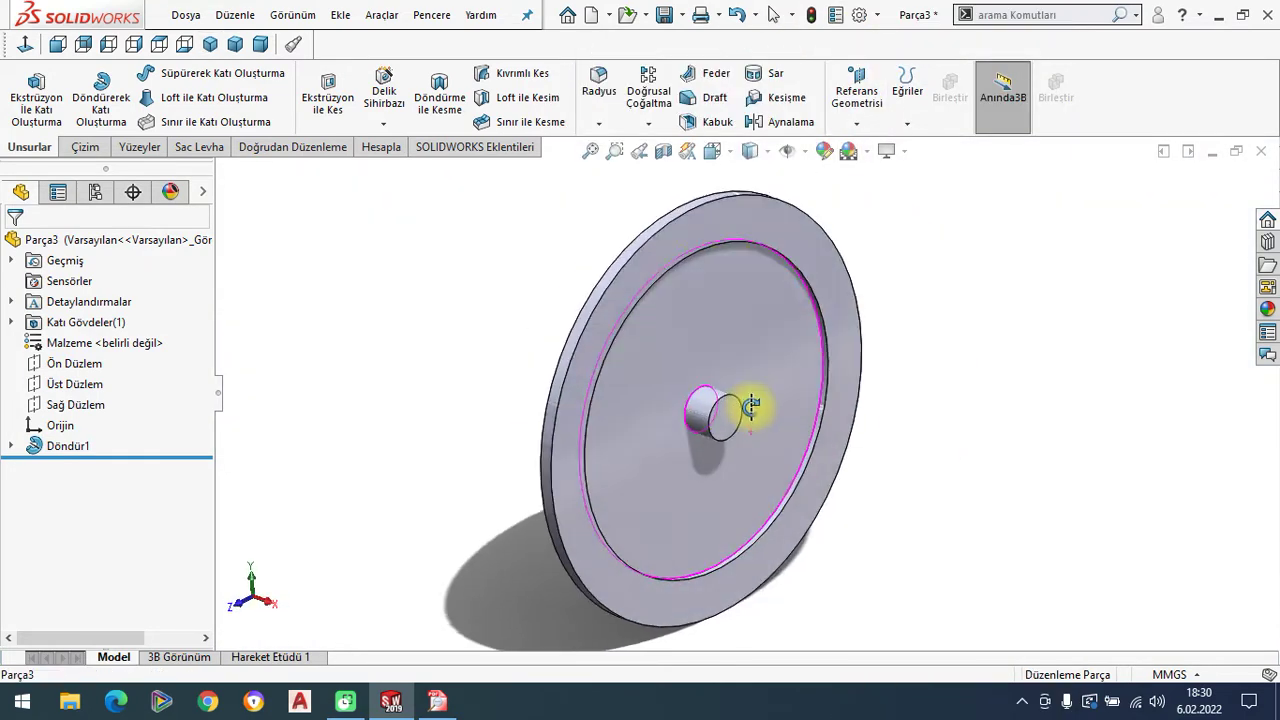
{"action": "left_click", "coordinate": [437, 703]}
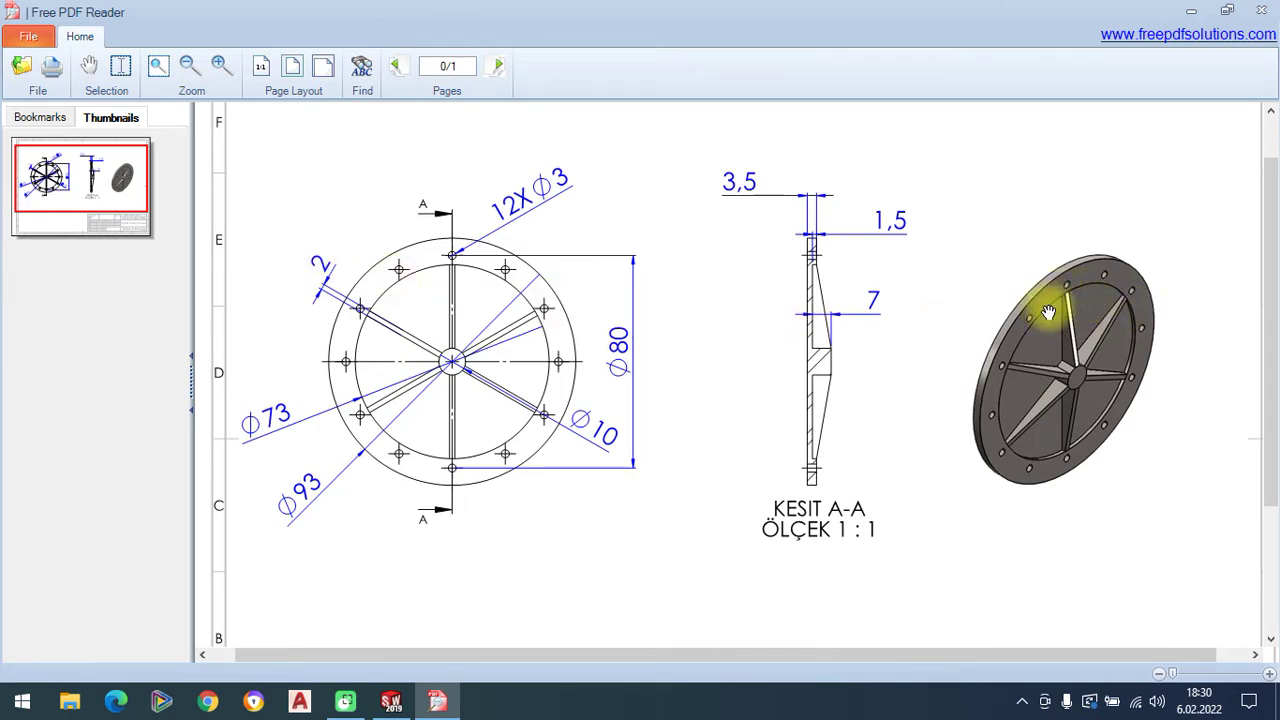
Cut the disc with a section view and start a sketch on the front plane (Ön Düzlem).
{"action": "left_click", "coordinate": [391, 701]}
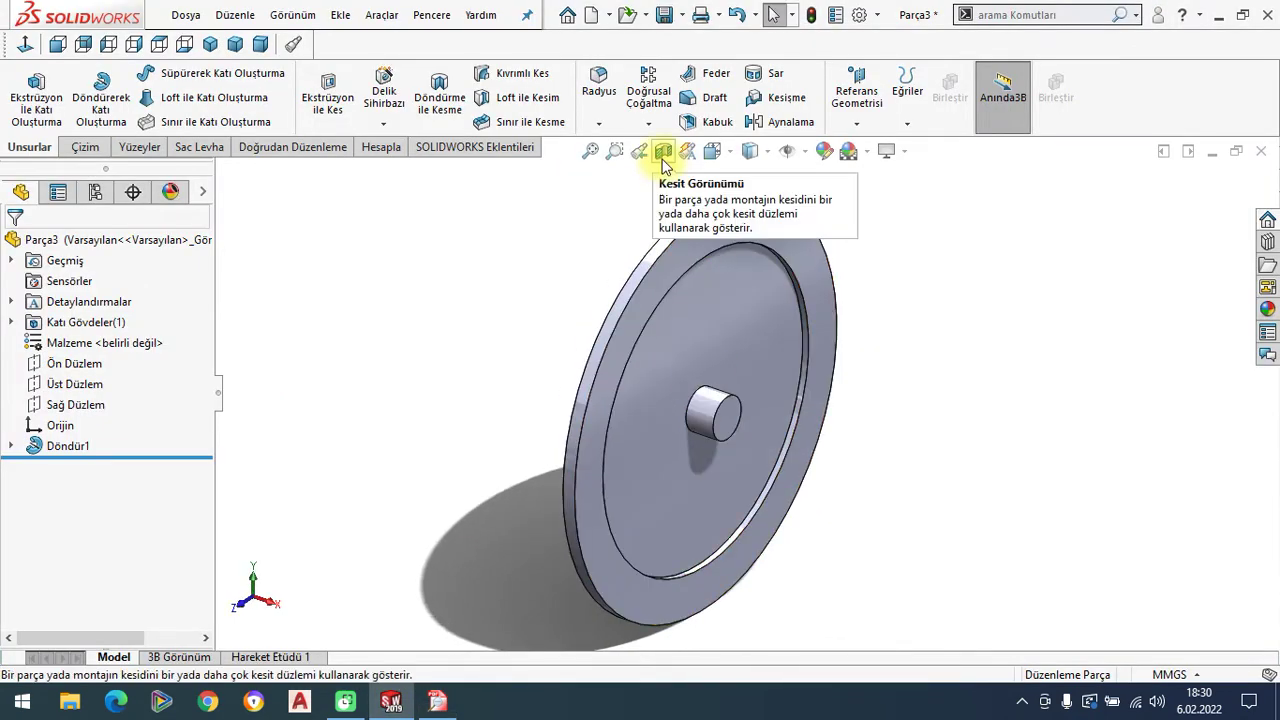
{"action": "left_click", "coordinate": [663, 150]}
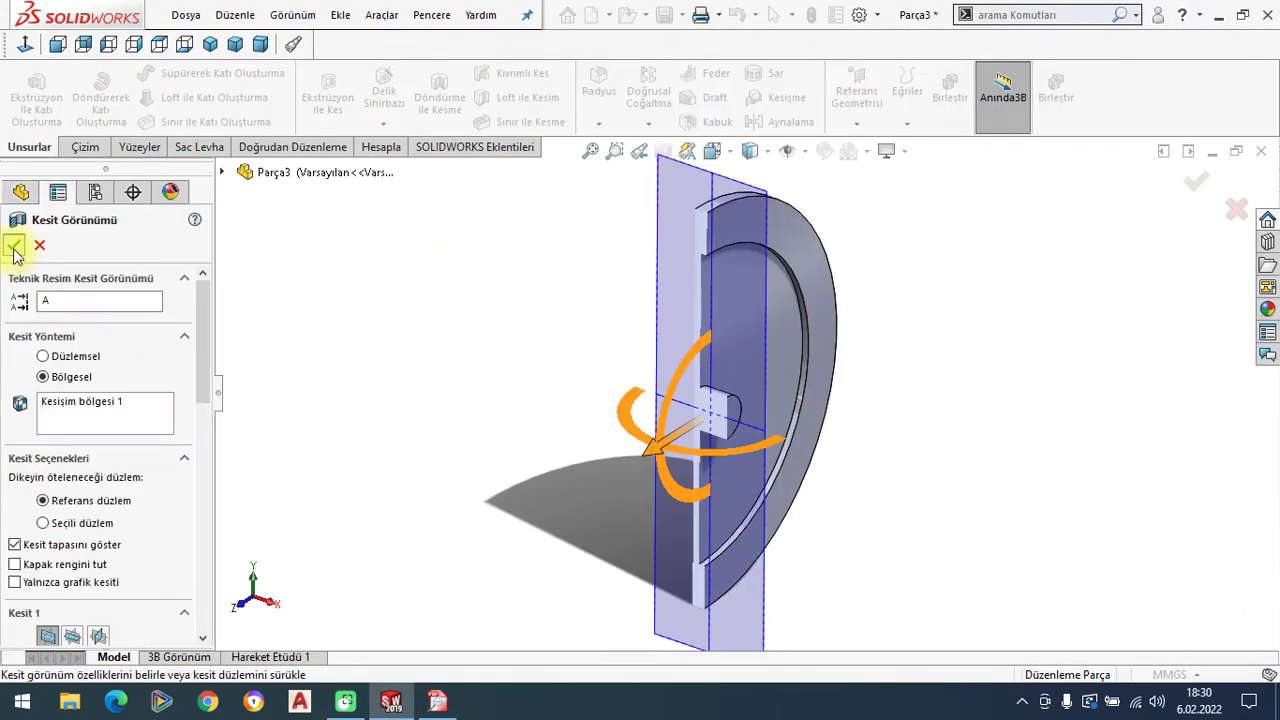
{"action": "left_click", "coordinate": [14, 246]}
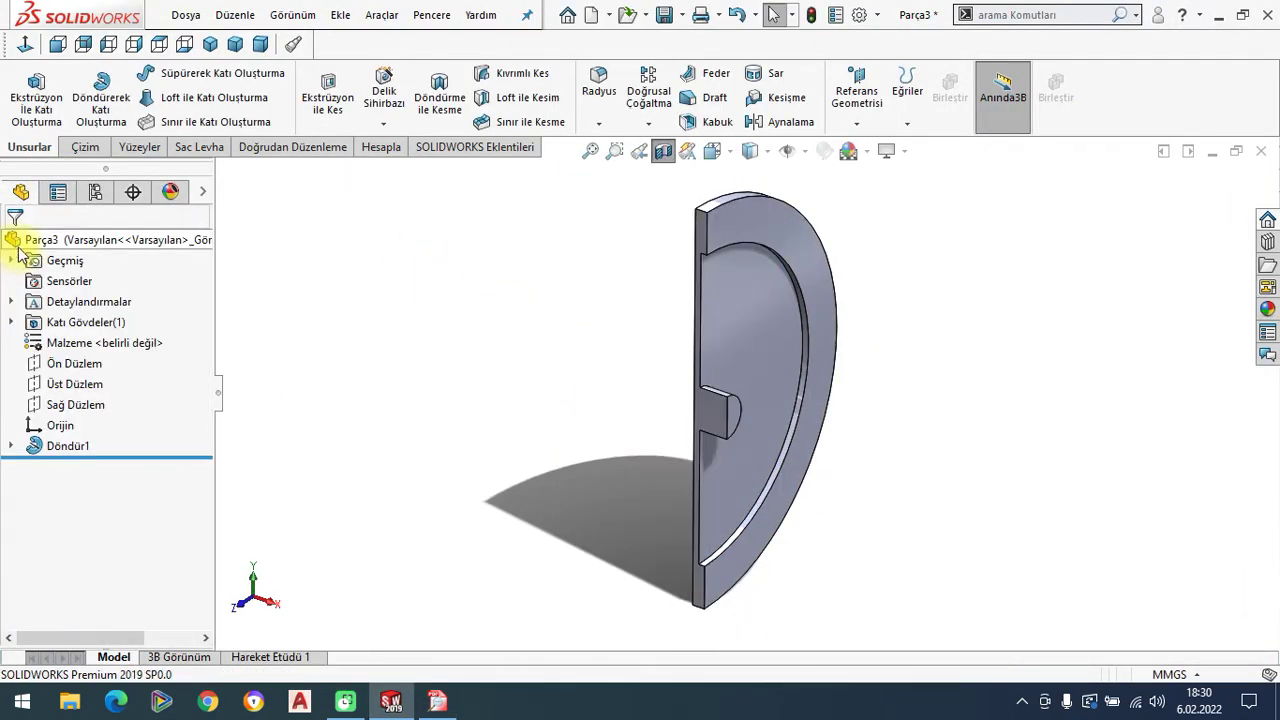
{"action": "left_click", "coordinate": [32, 363]}
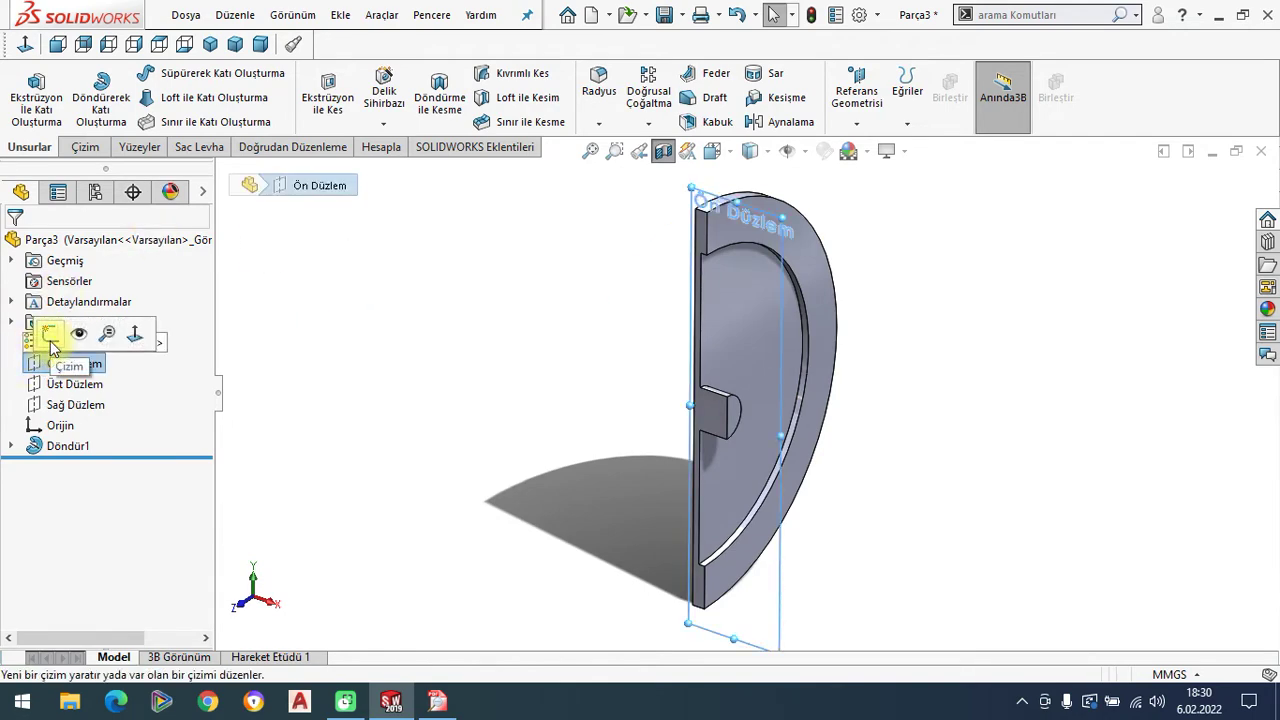
{"action": "left_click", "coordinate": [51, 336]}
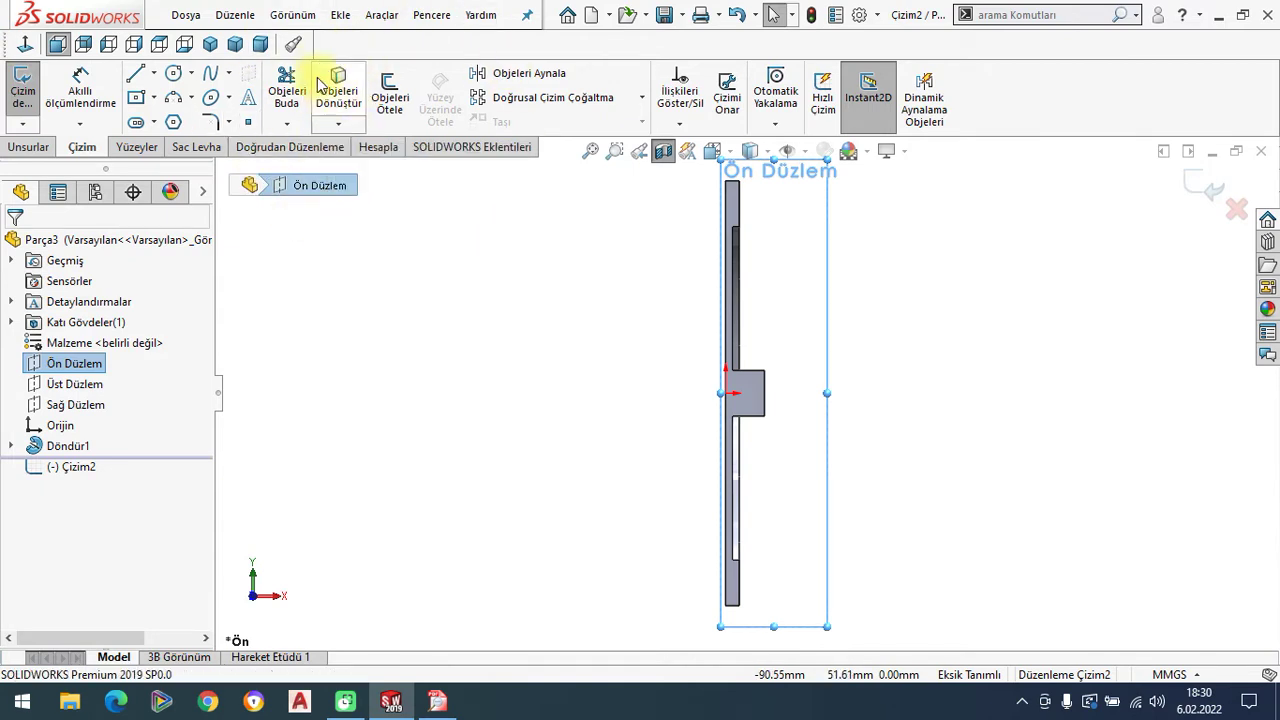
Create intersection curves (Kesişim Eğrisi) of the whole part in the sketch.
{"action": "left_click", "coordinate": [338, 123]}
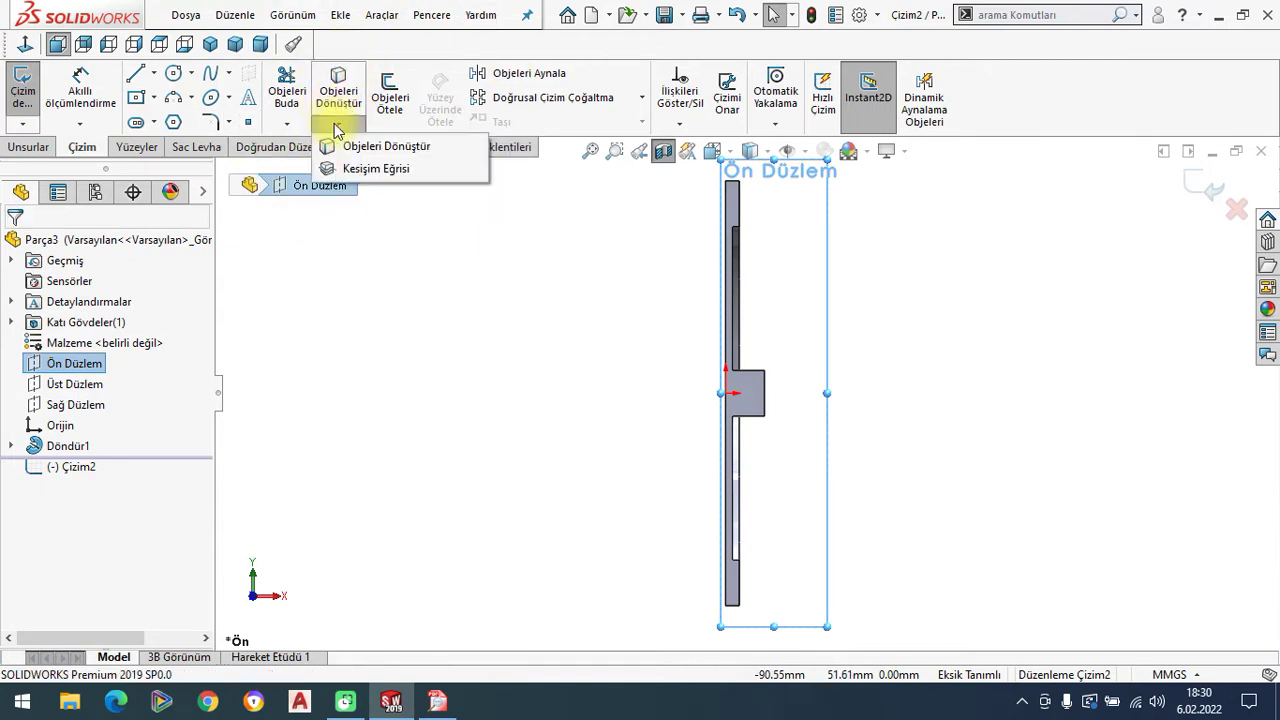
{"action": "left_click", "coordinate": [363, 171]}
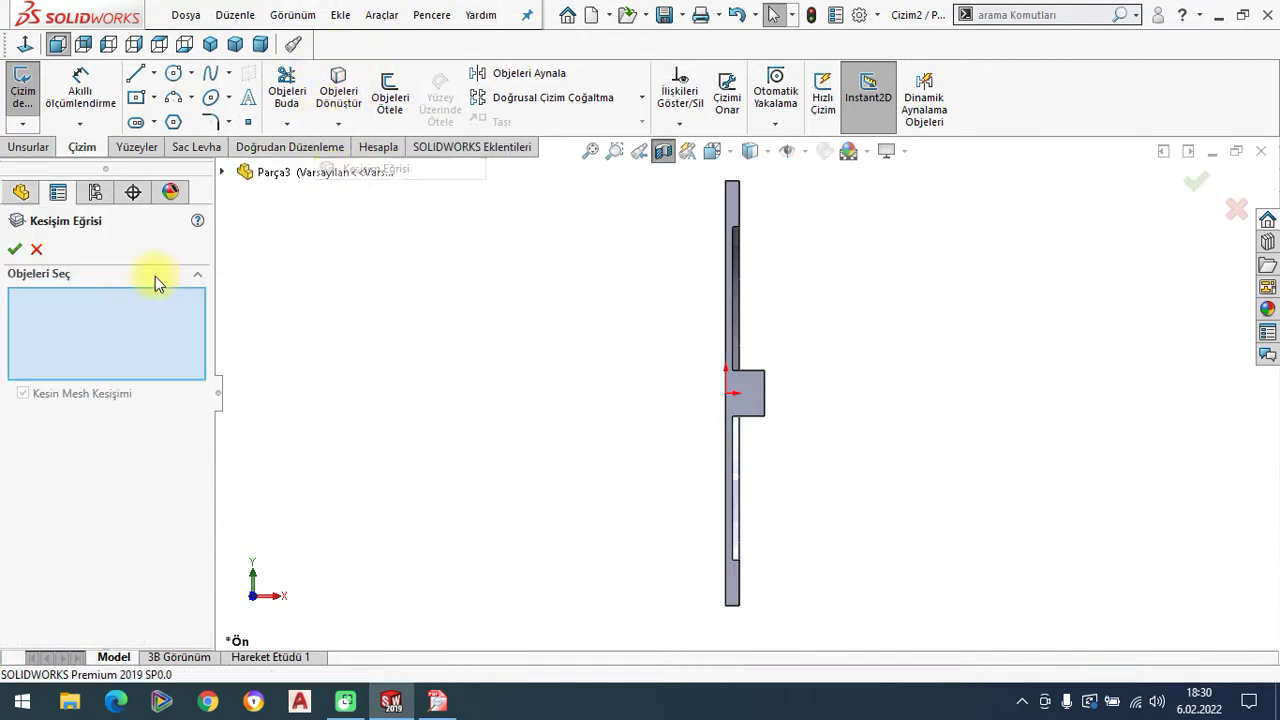
{"action": "left_click", "coordinate": [284, 178]}
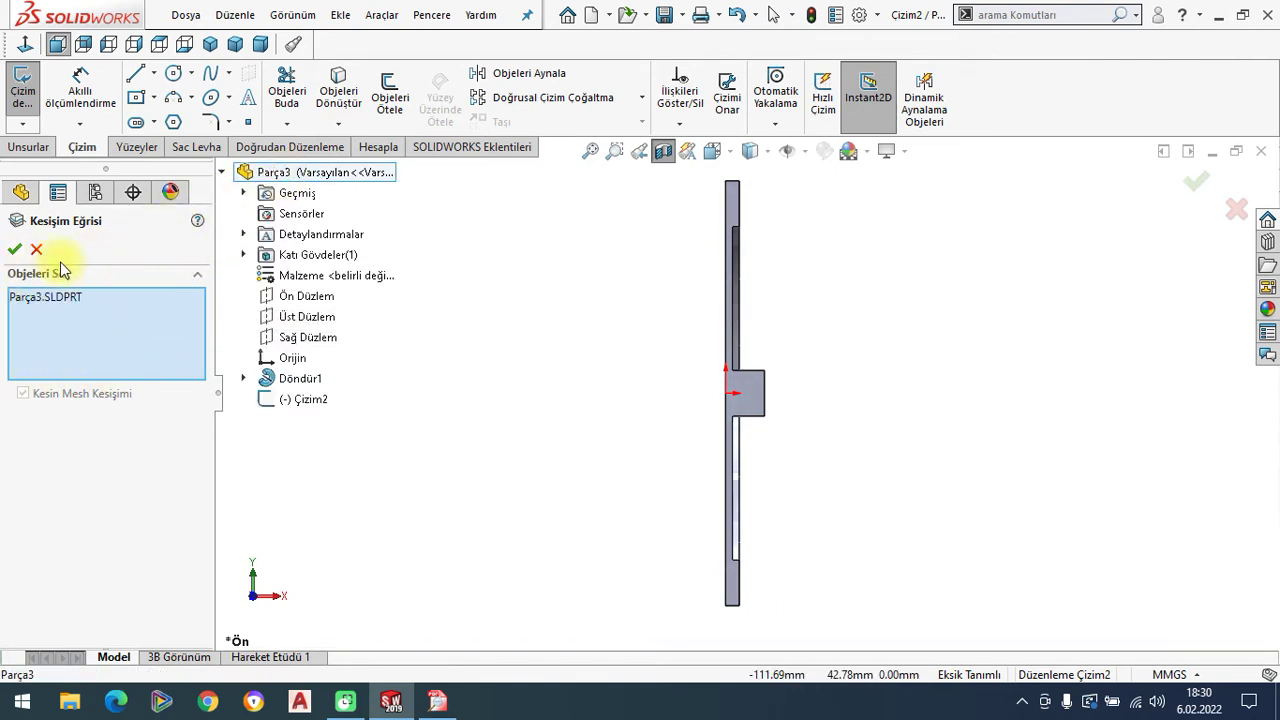
{"action": "left_click", "coordinate": [14, 250]}
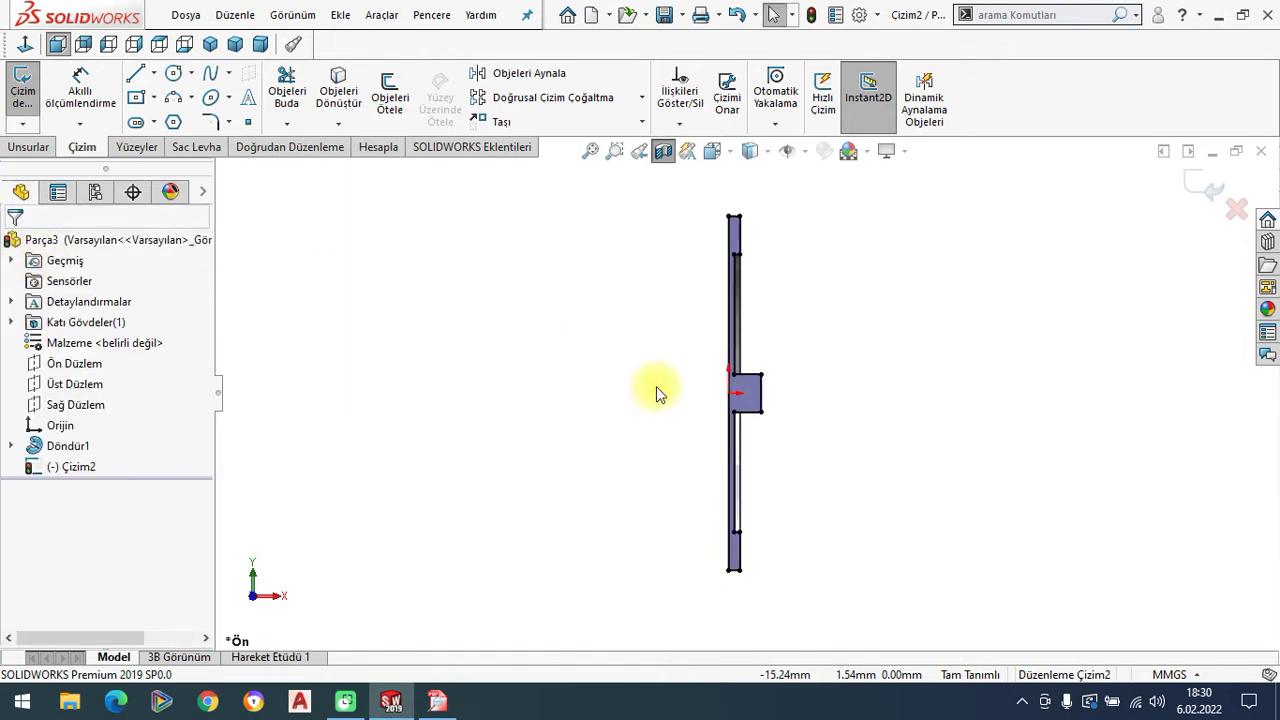
Convert all the cross-section lines to construction geometry (Yardımcı olarak).
{"action": "left_click_drag", "start_coordinate": [621, 216], "coordinate": [815, 565]}
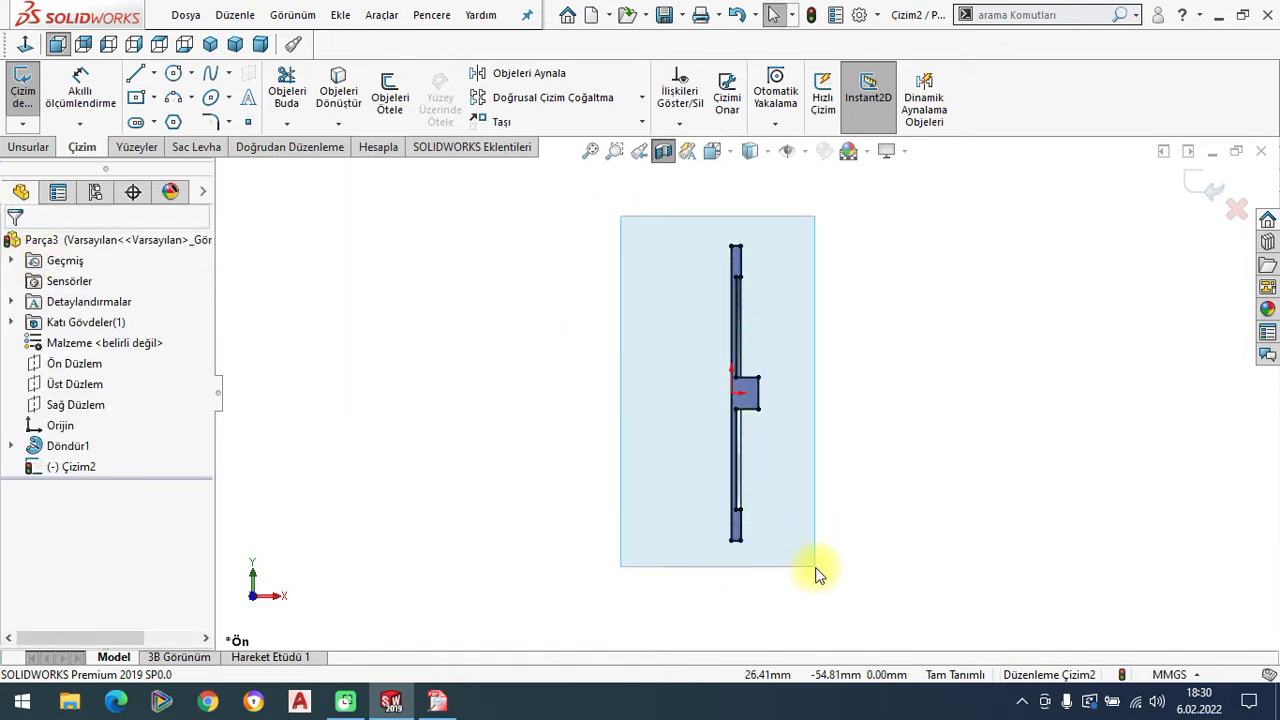
{"action": "scroll", "coordinate": [795, 358], "scroll_direction": "down", "scroll_amount": 2}
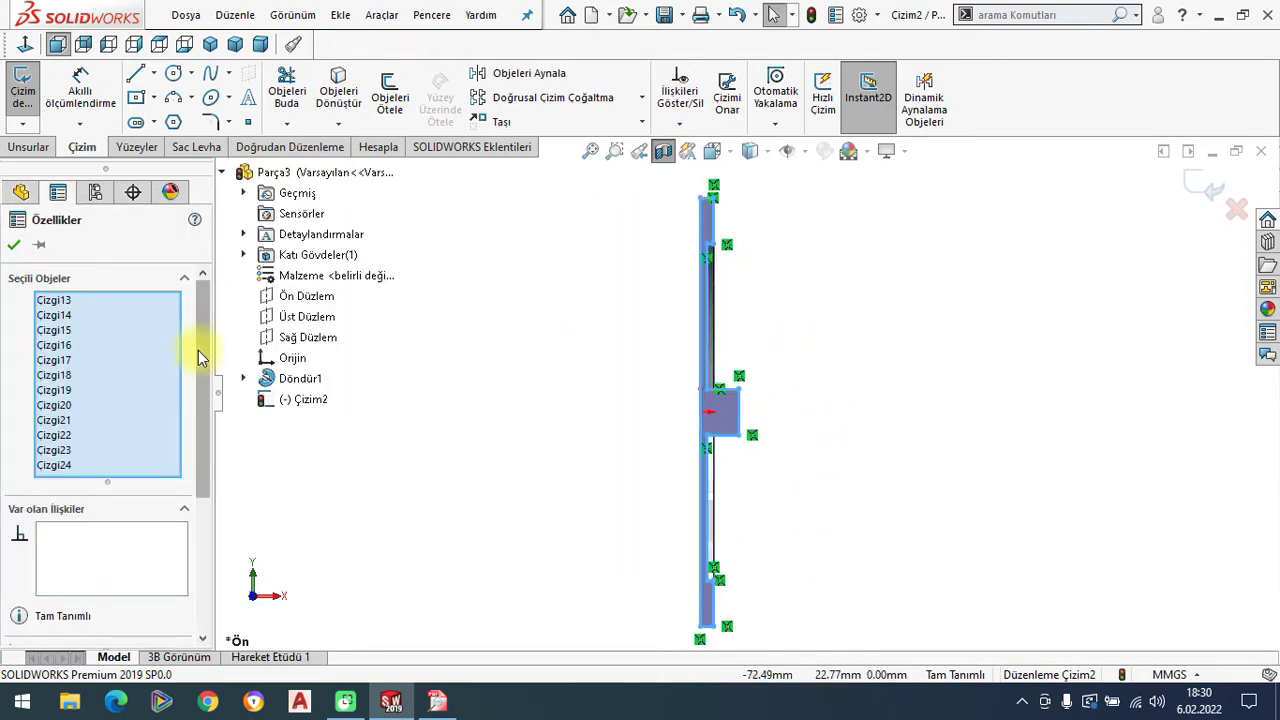
{"action": "left_click_drag", "start_coordinate": [199, 357], "coordinate": [205, 490]}
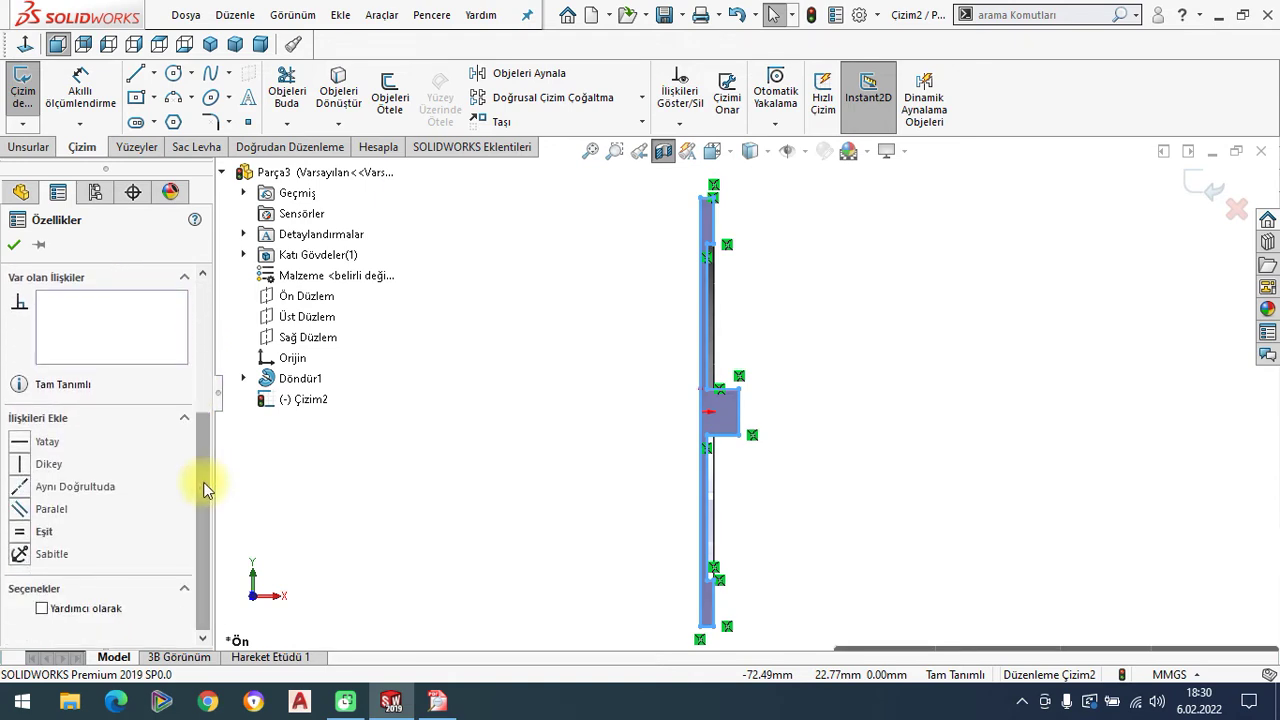
{"action": "left_click", "coordinate": [41, 608]}
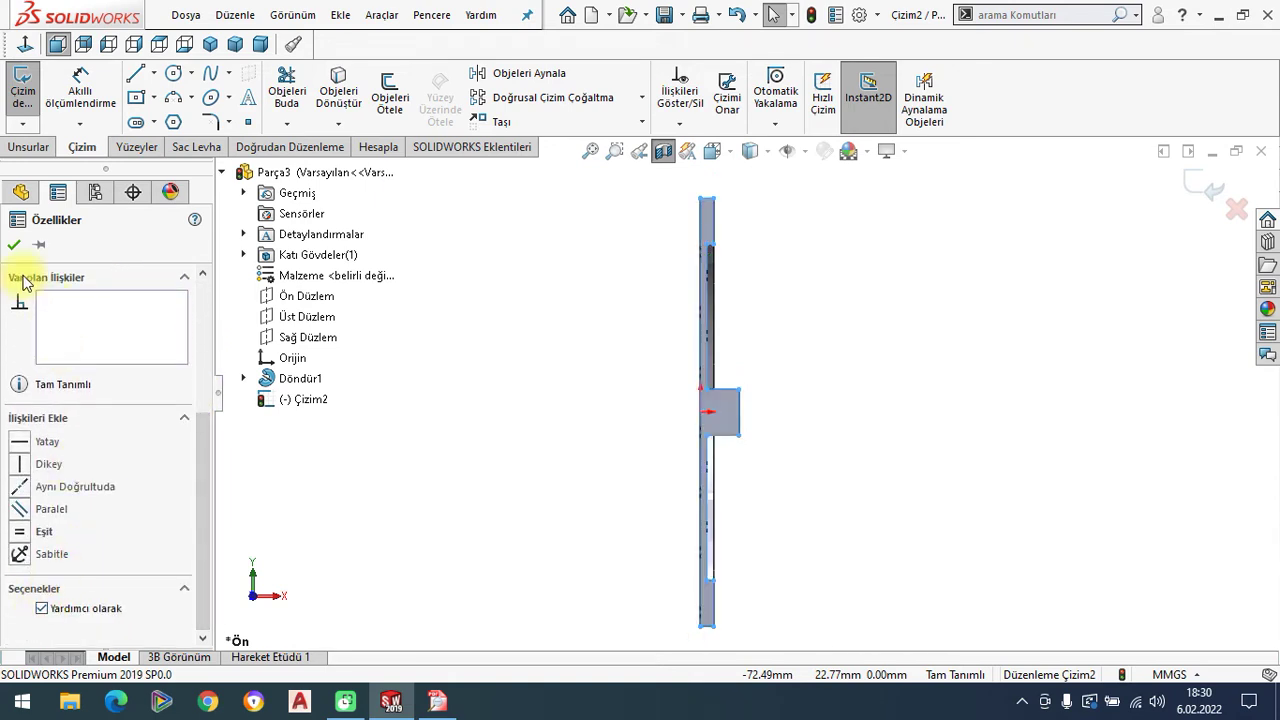
{"action": "left_click", "coordinate": [13, 246]}
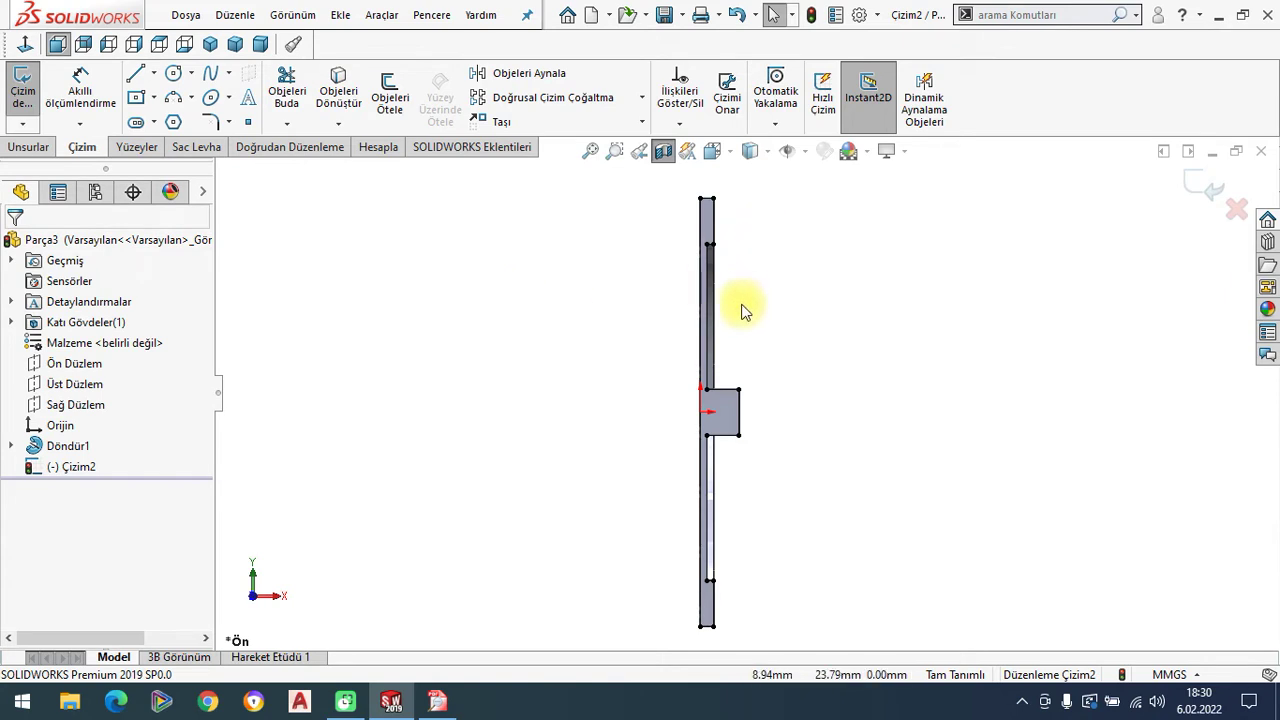
{"action": "scroll", "coordinate": [738, 312], "scroll_direction": "down", "scroll_amount": 2}
{"action": "scroll", "coordinate": [740, 313], "scroll_direction": "up", "scroll_amount": 1}
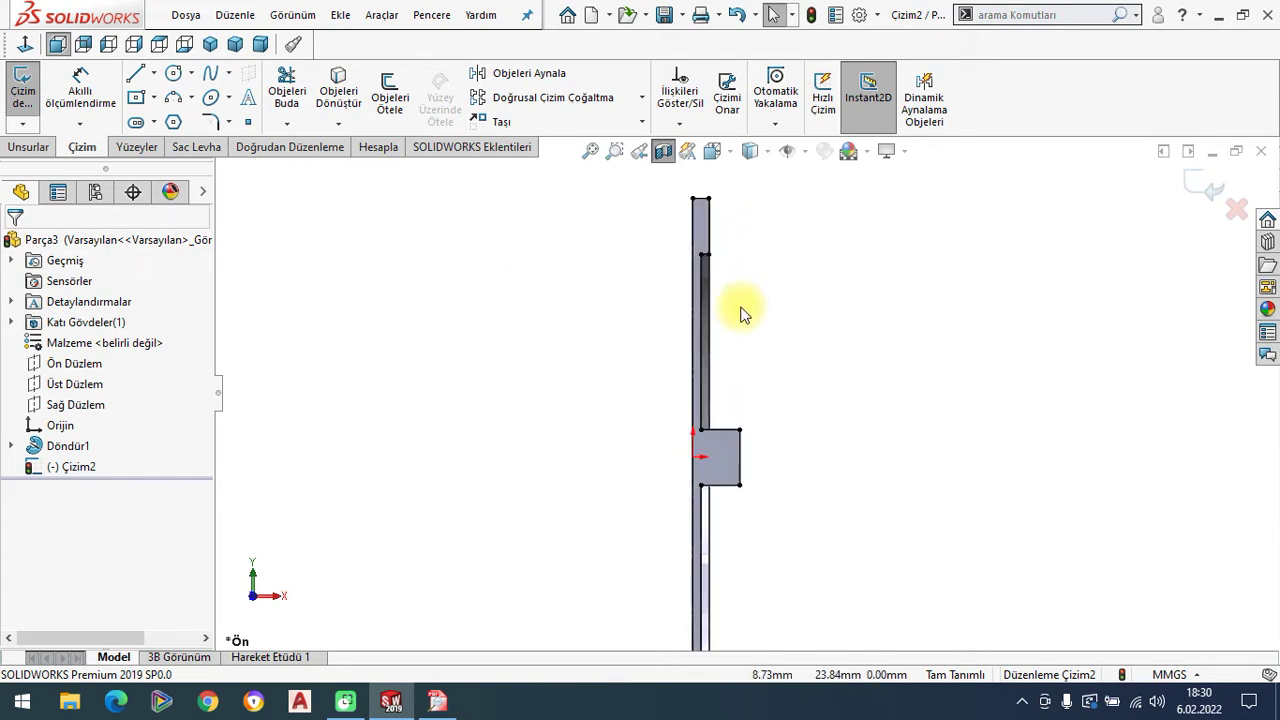
Draw a line starting from the hub's top-right corner.
{"action": "left_click", "coordinate": [135, 73]}
{"action": "scroll", "coordinate": [736, 395], "scroll_direction": "down", "scroll_amount": 2}
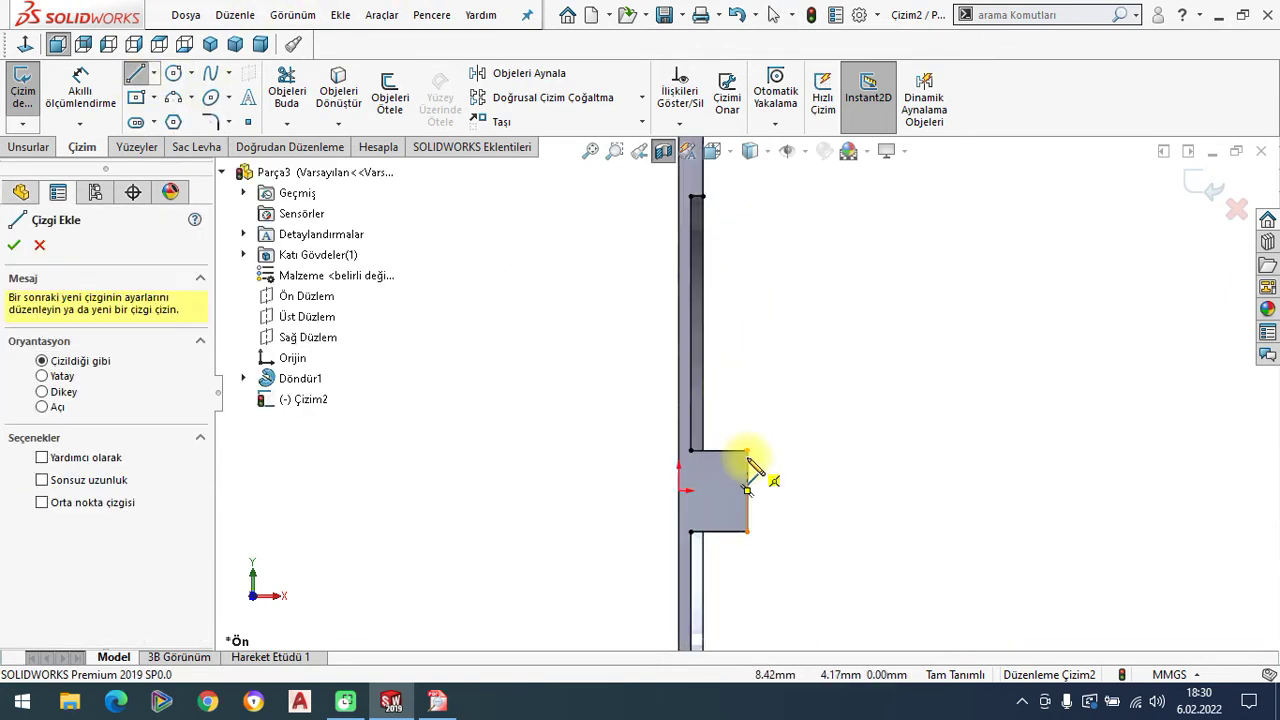
{"action": "left_click", "coordinate": [747, 451]}
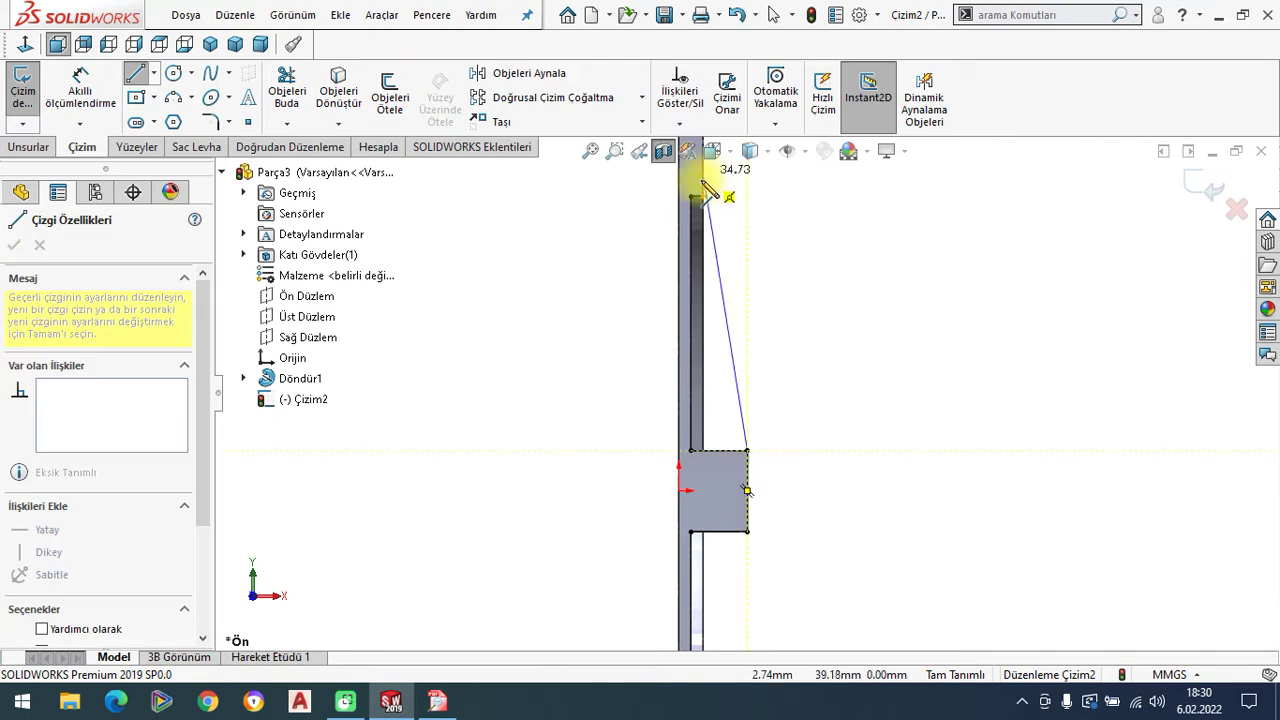
{"action": "right_click", "coordinate": [514, 286]}
{"action": "left_click", "coordinate": [549, 298]}
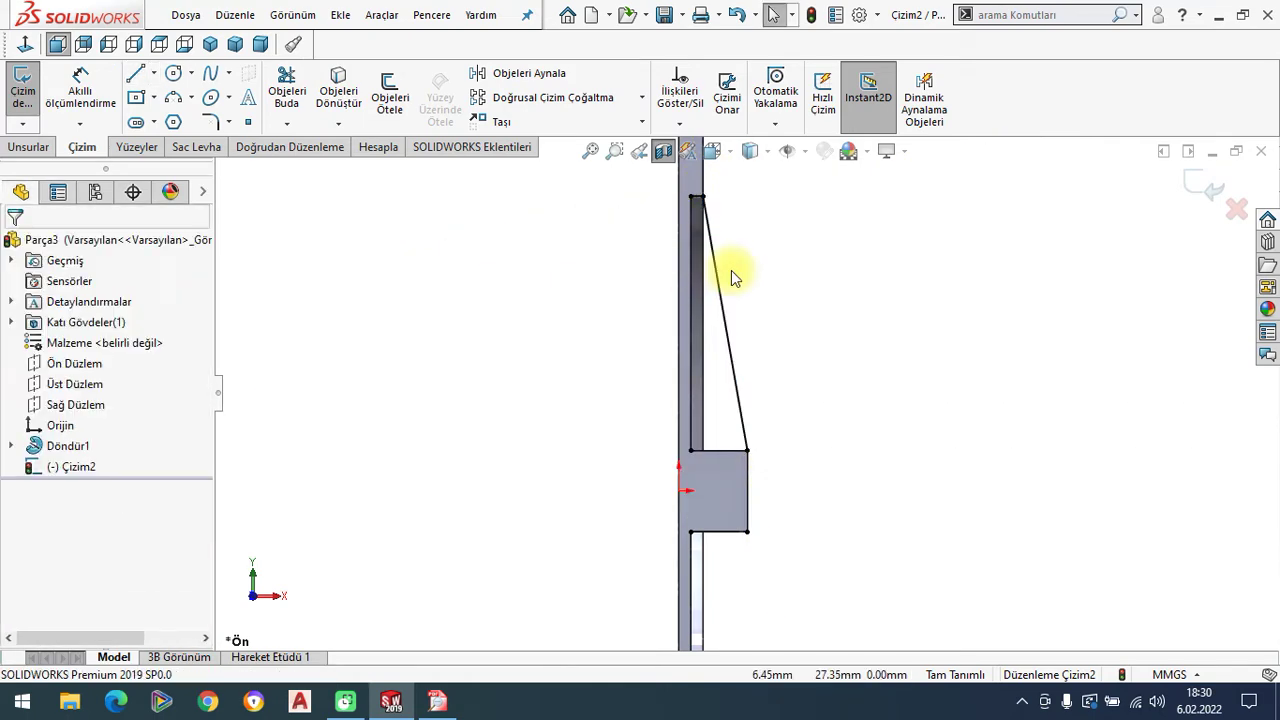
In isometric view, place a sketch point on the hub's edge.
{"action": "left_click", "coordinate": [210, 44]}
{"action": "scroll", "coordinate": [768, 353], "scroll_direction": "down", "scroll_amount": 3}
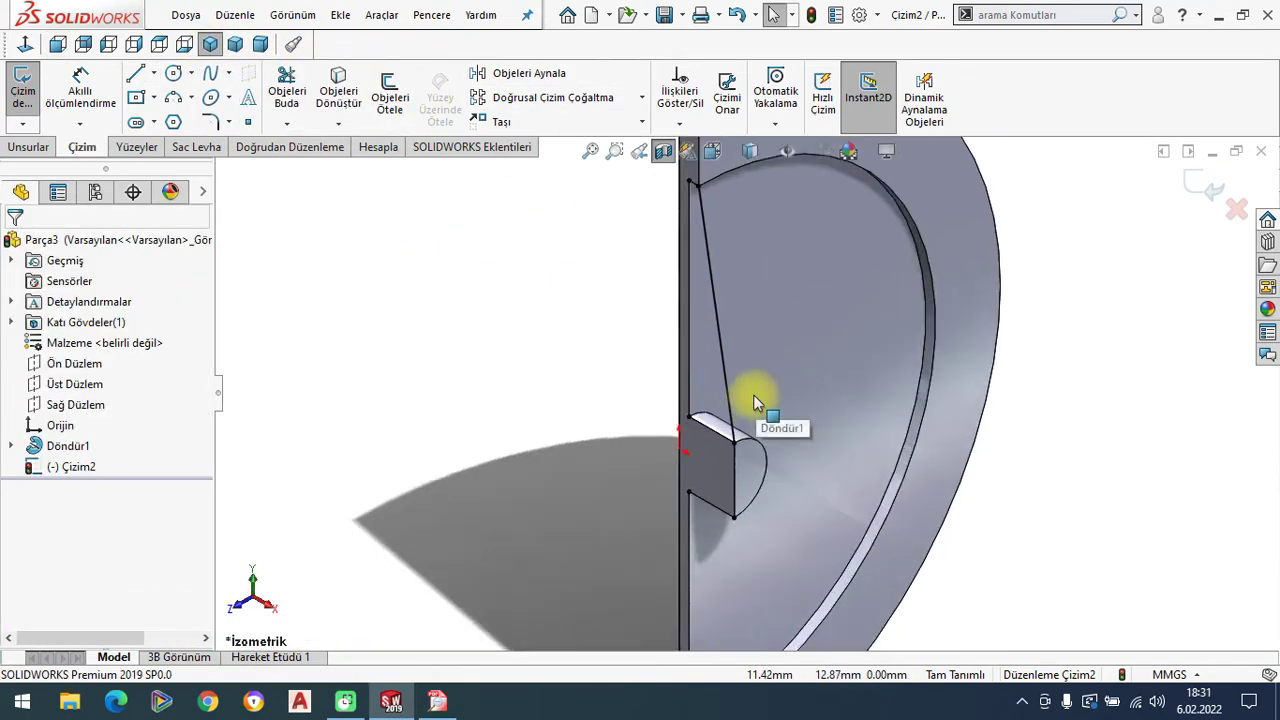
{"action": "scroll", "coordinate": [753, 394], "scroll_direction": "up", "scroll_amount": 2}
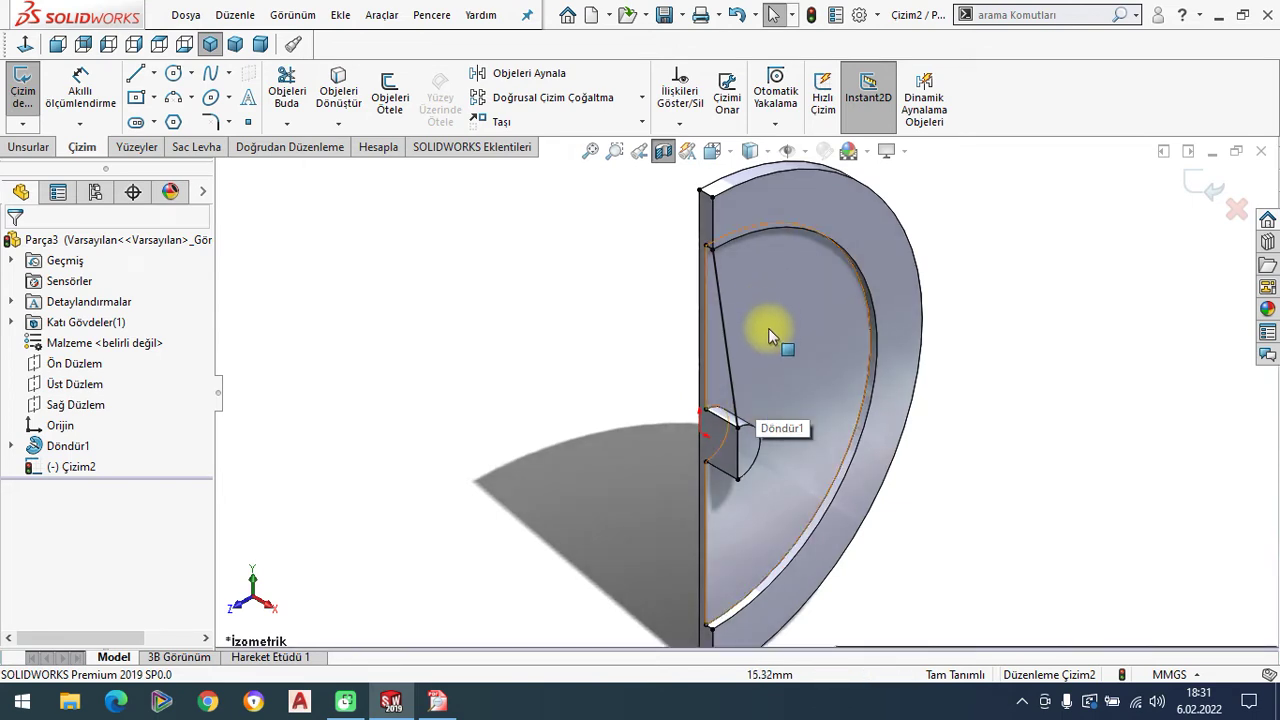
{"action": "scroll", "coordinate": [739, 426], "scroll_direction": "down", "scroll_amount": 2}
{"action": "scroll", "coordinate": [739, 426], "scroll_direction": "down", "scroll_amount": 1}
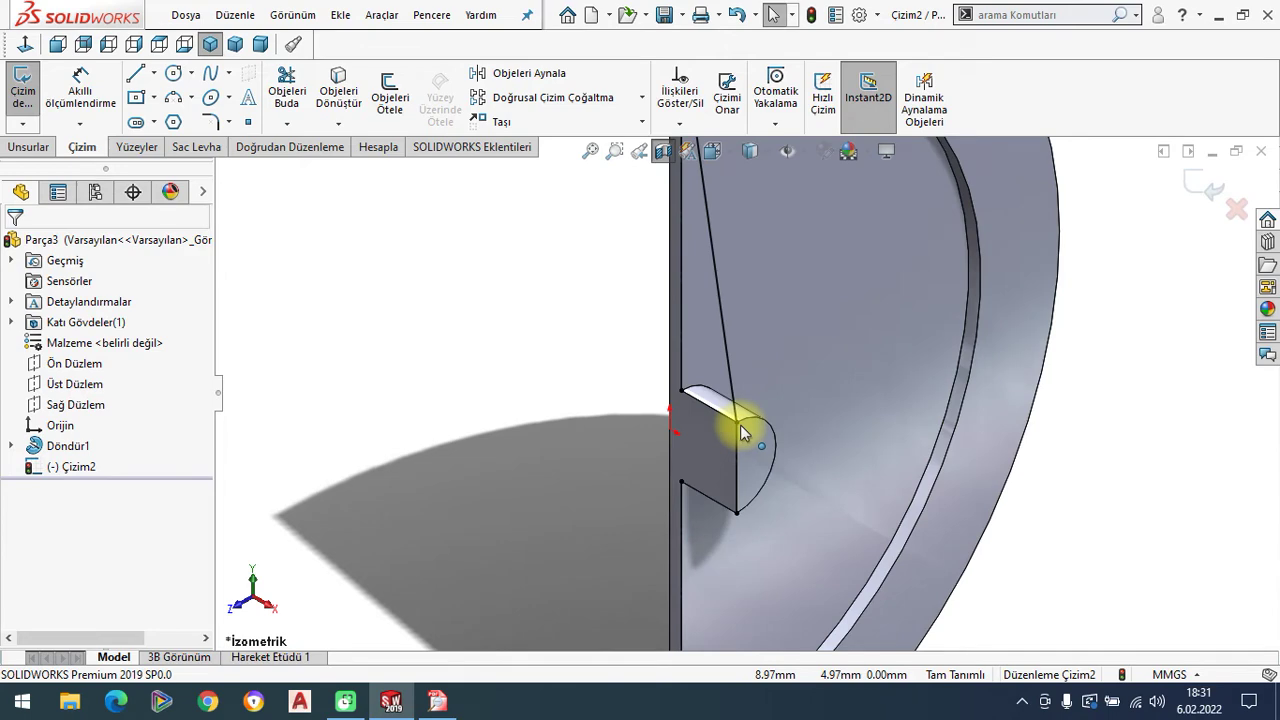
{"action": "left_click", "coordinate": [135, 73]}
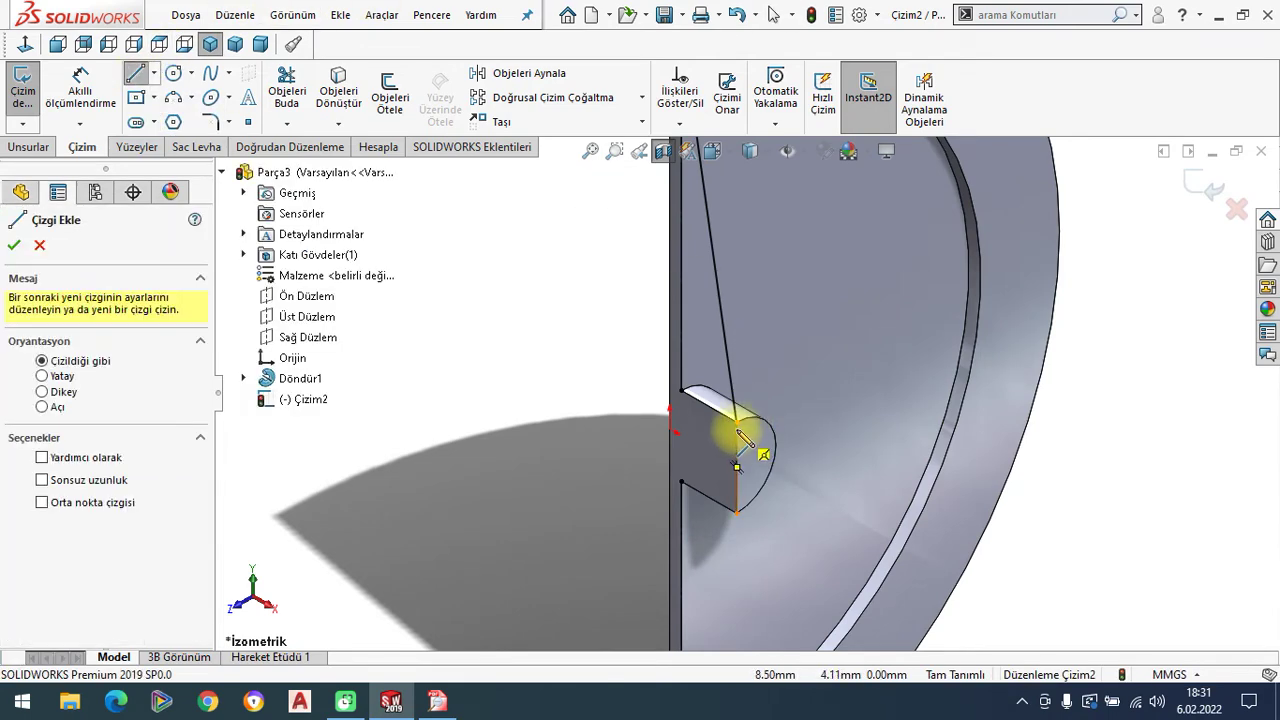
{"action": "left_click", "coordinate": [738, 428]}
{"action": "right_click", "coordinate": [516, 362]}
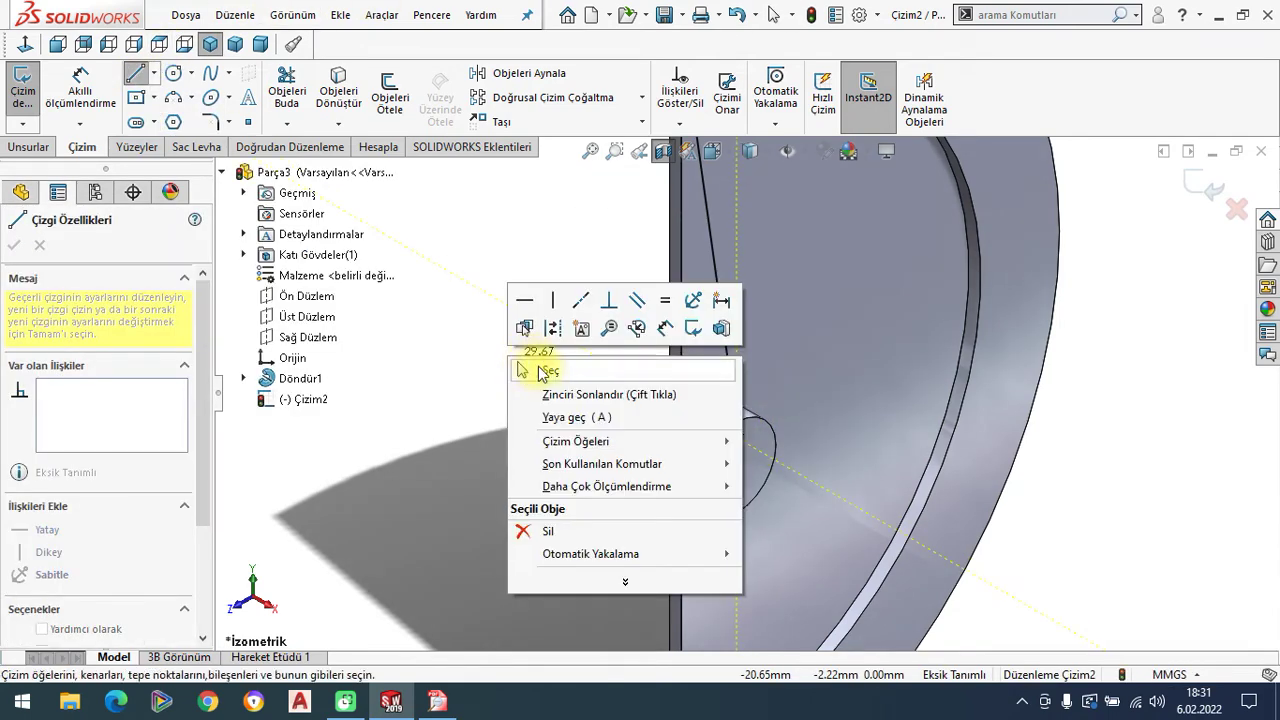
{"action": "left_click", "coordinate": [528, 366]}
Dimension the sketch point at 0.50 beside the hub.
{"action": "left_click", "coordinate": [80, 88]}
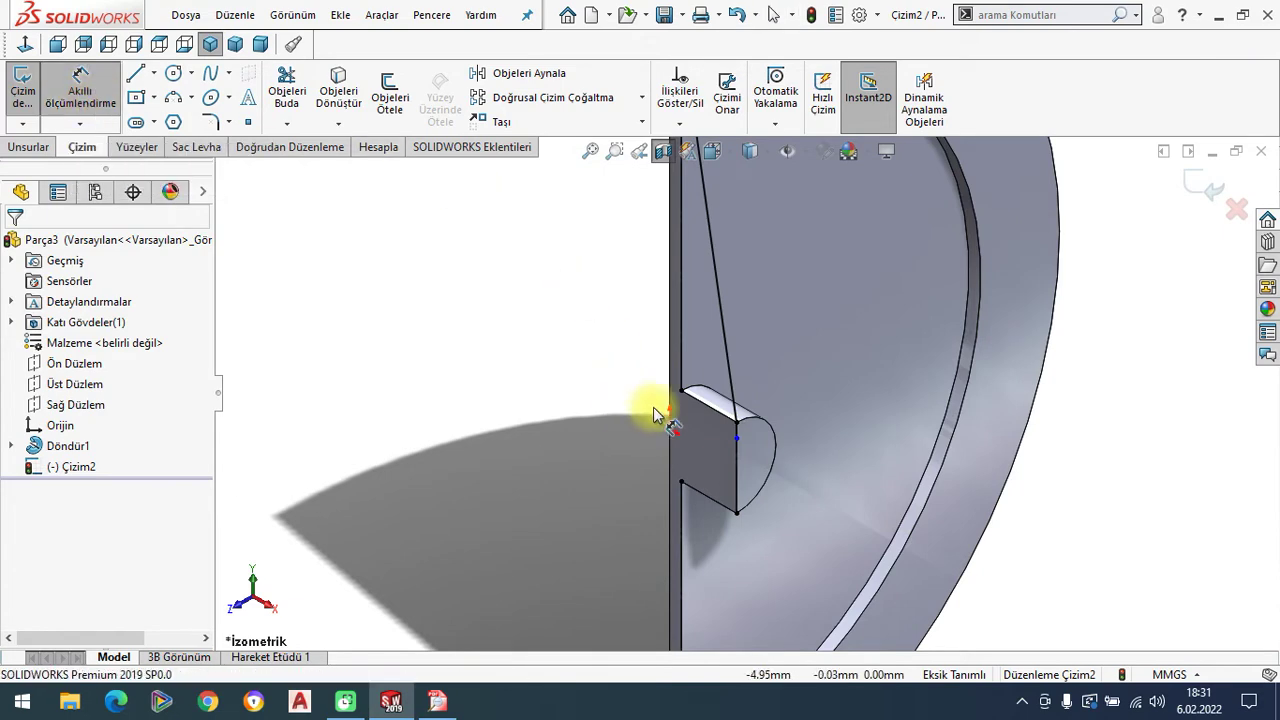
{"action": "left_click", "coordinate": [737, 430]}
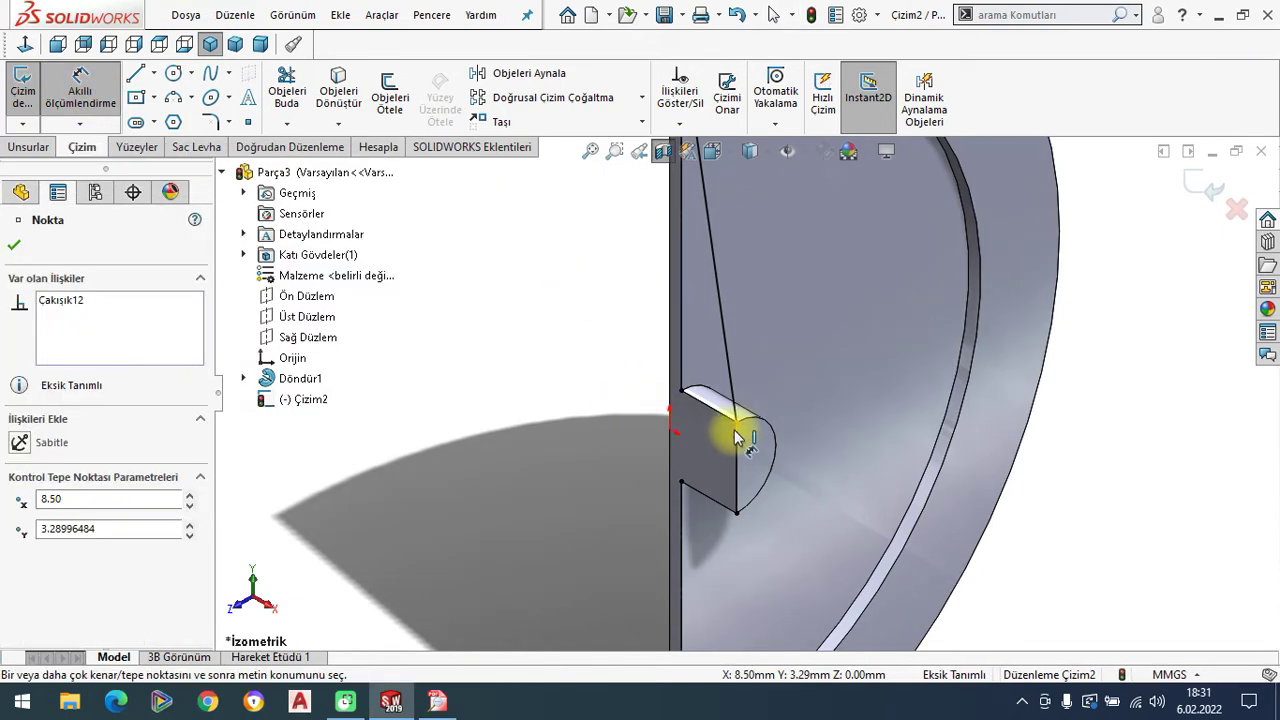
{"action": "left_click", "coordinate": [588, 425]}
{"action": "type", "text": ".5"}
{"action": "key", "text": "Return"}
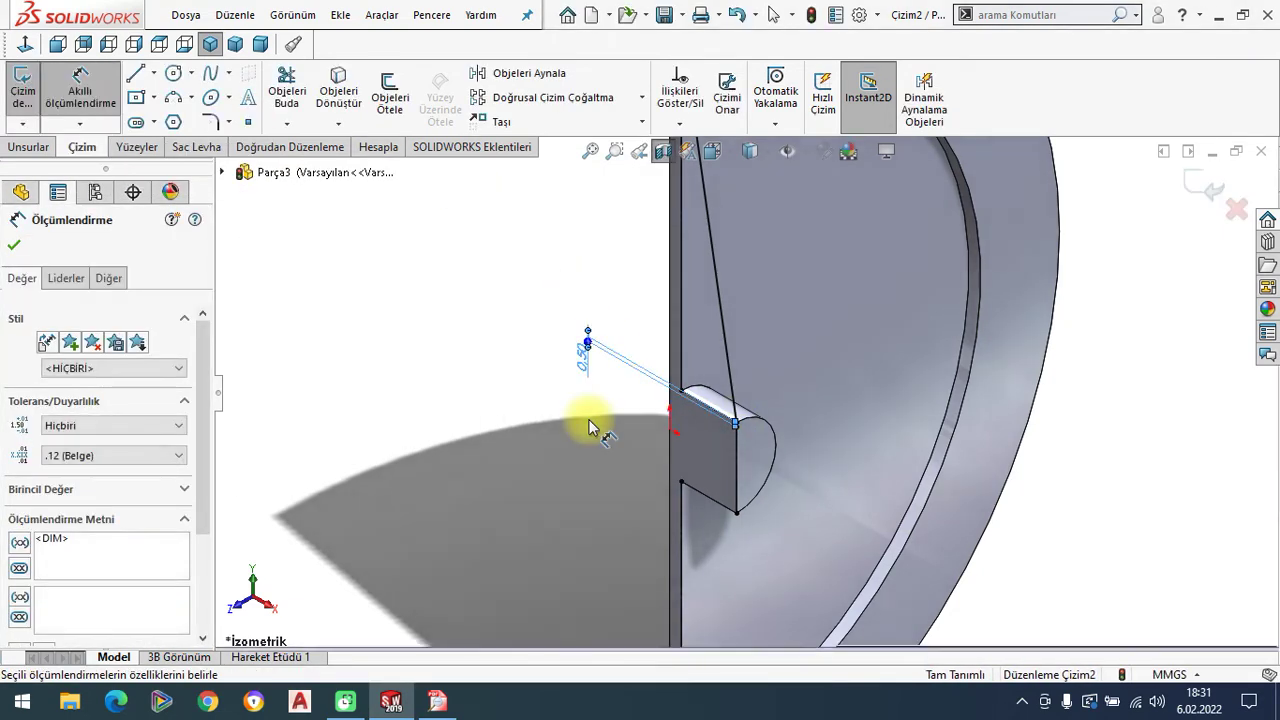
{"action": "left_click", "coordinate": [14, 246]}
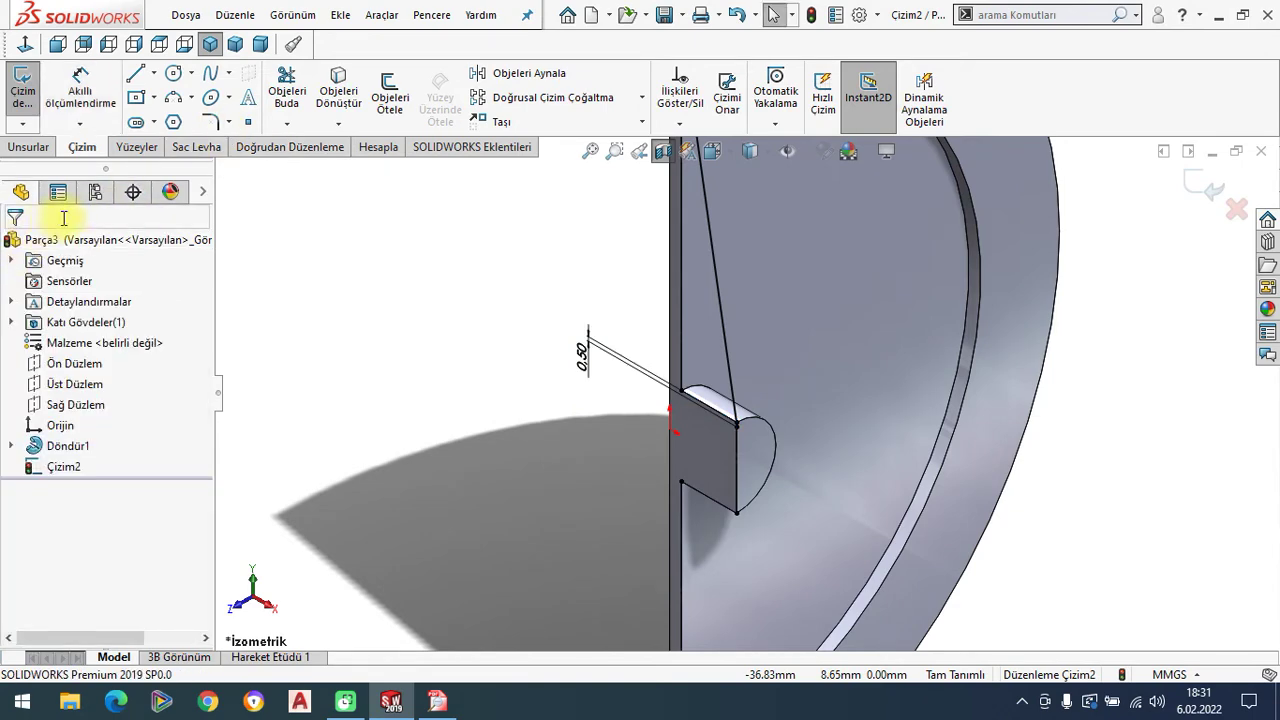
Create rib Feder1 from the sketch with 2 mm thickness and draft turned off.
{"action": "left_click", "coordinate": [80, 147]}
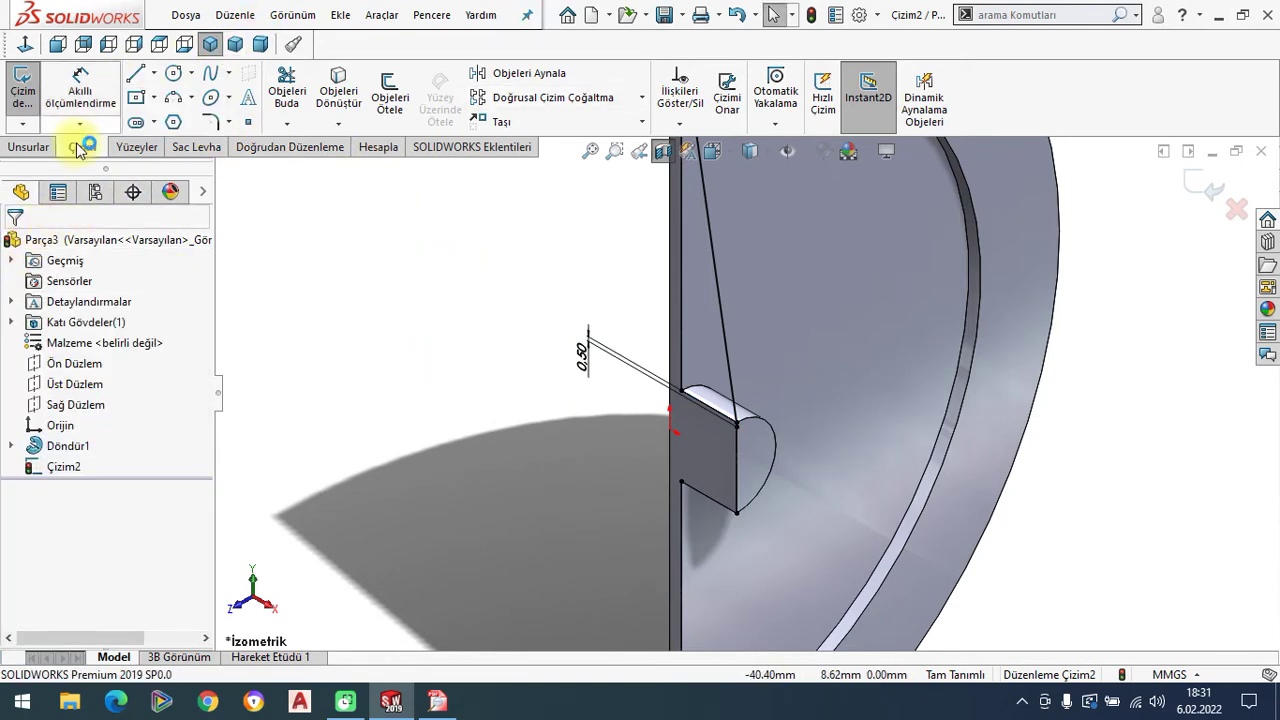
{"action": "left_click", "coordinate": [17, 150]}
{"action": "left_click", "coordinate": [694, 78]}
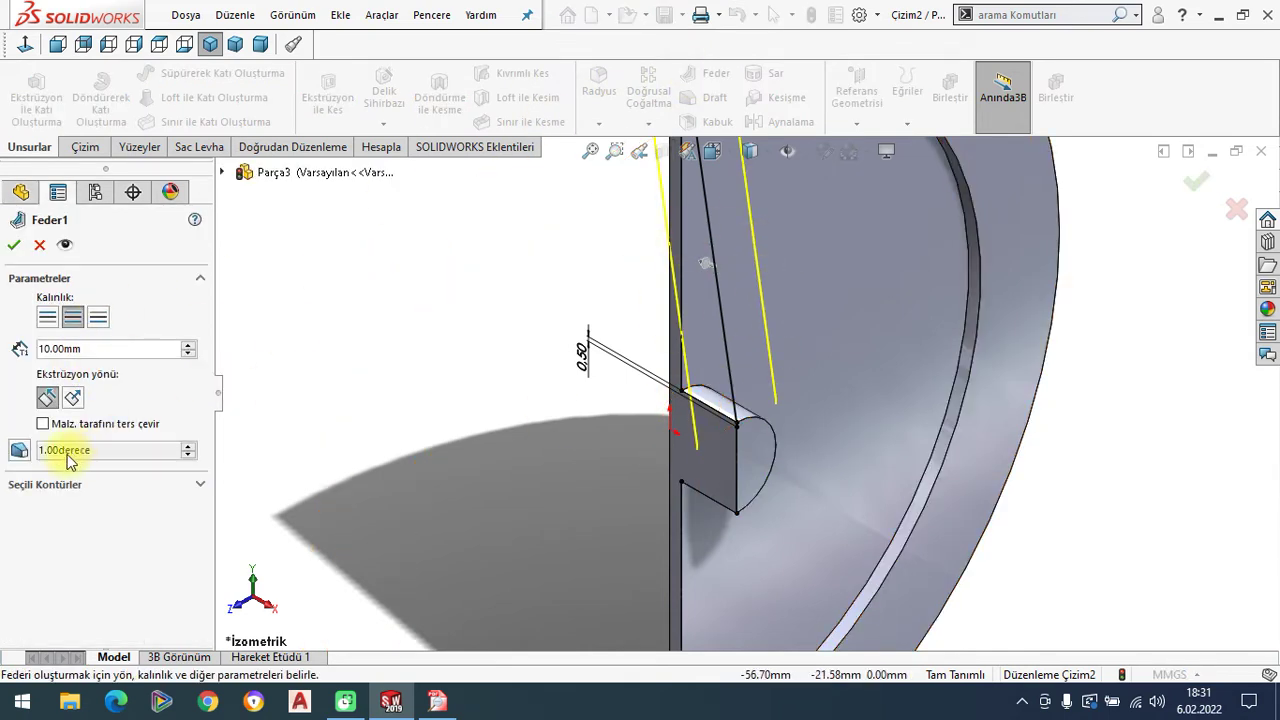
{"action": "double_click", "coordinate": [74, 350]}
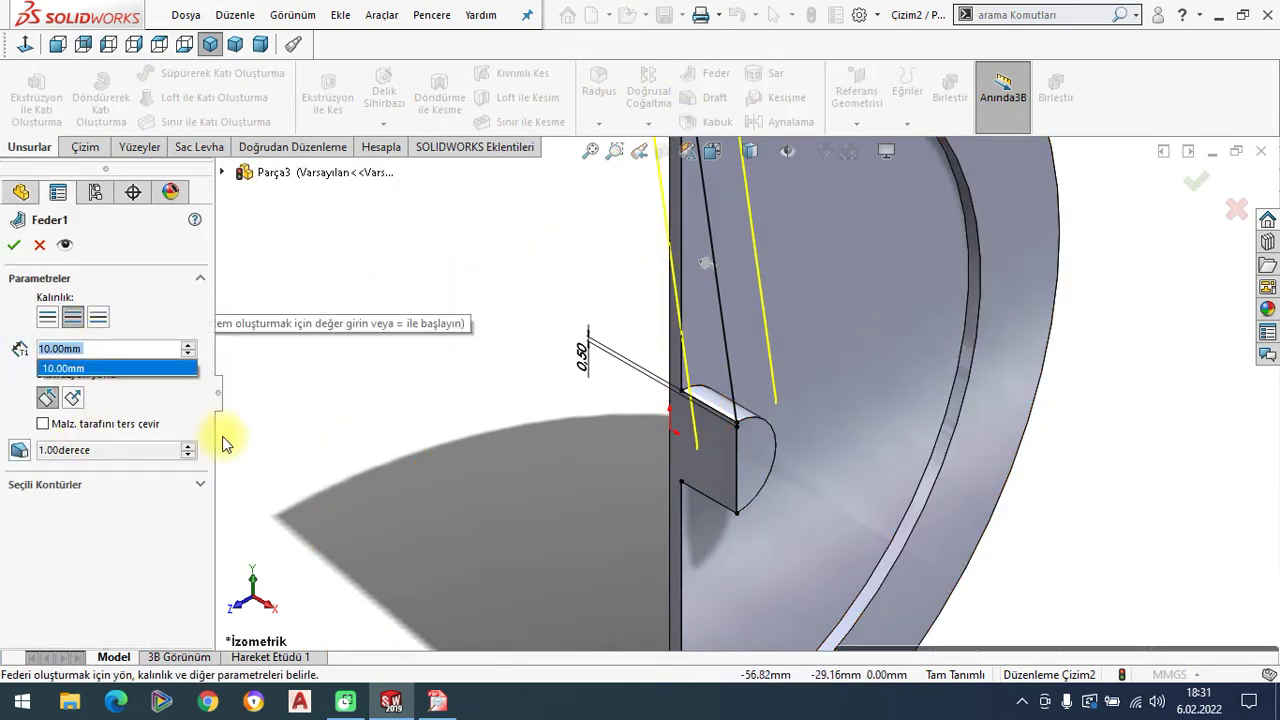
{"action": "left_click", "coordinate": [20, 451]}
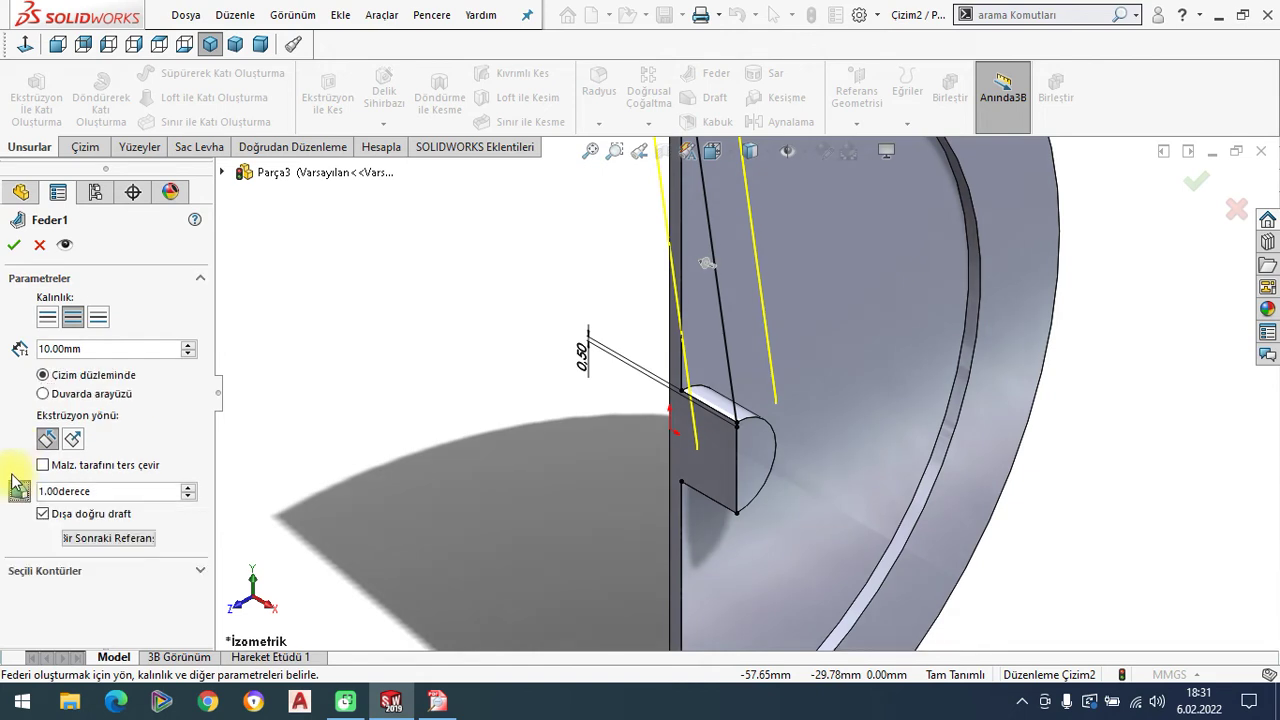
{"action": "left_click", "coordinate": [18, 494]}
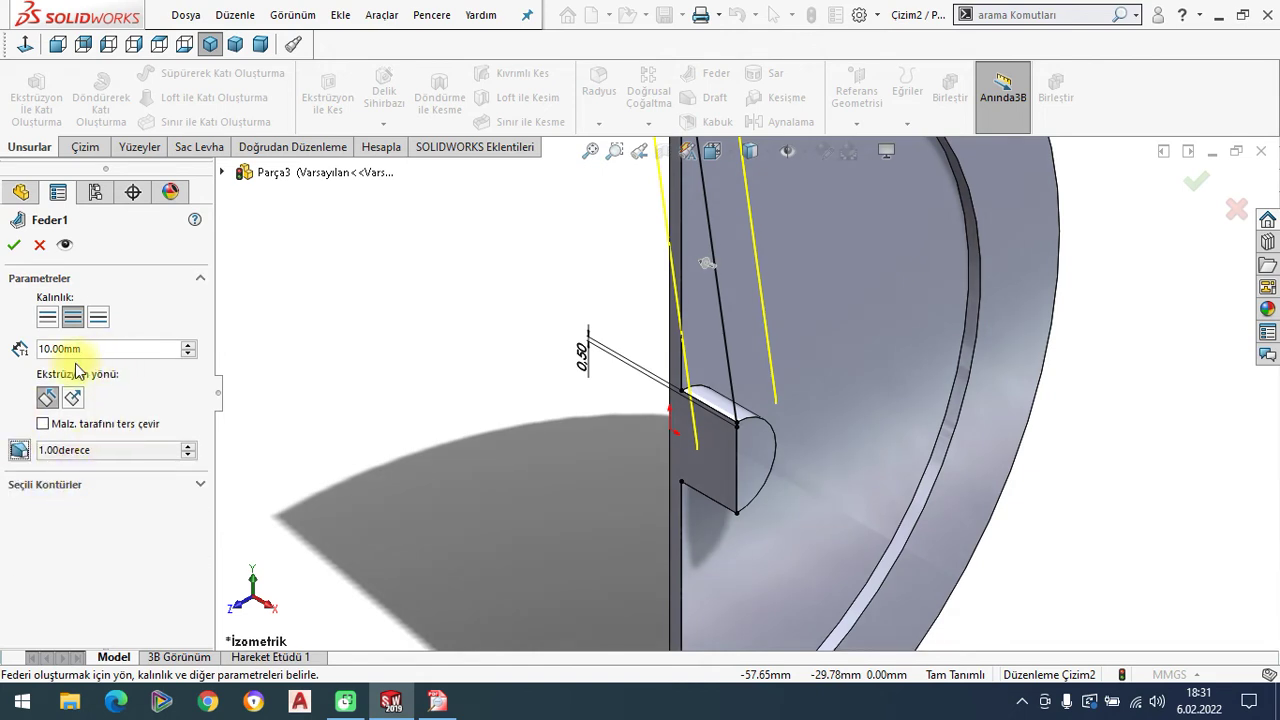
{"action": "double_click", "coordinate": [141, 350]}
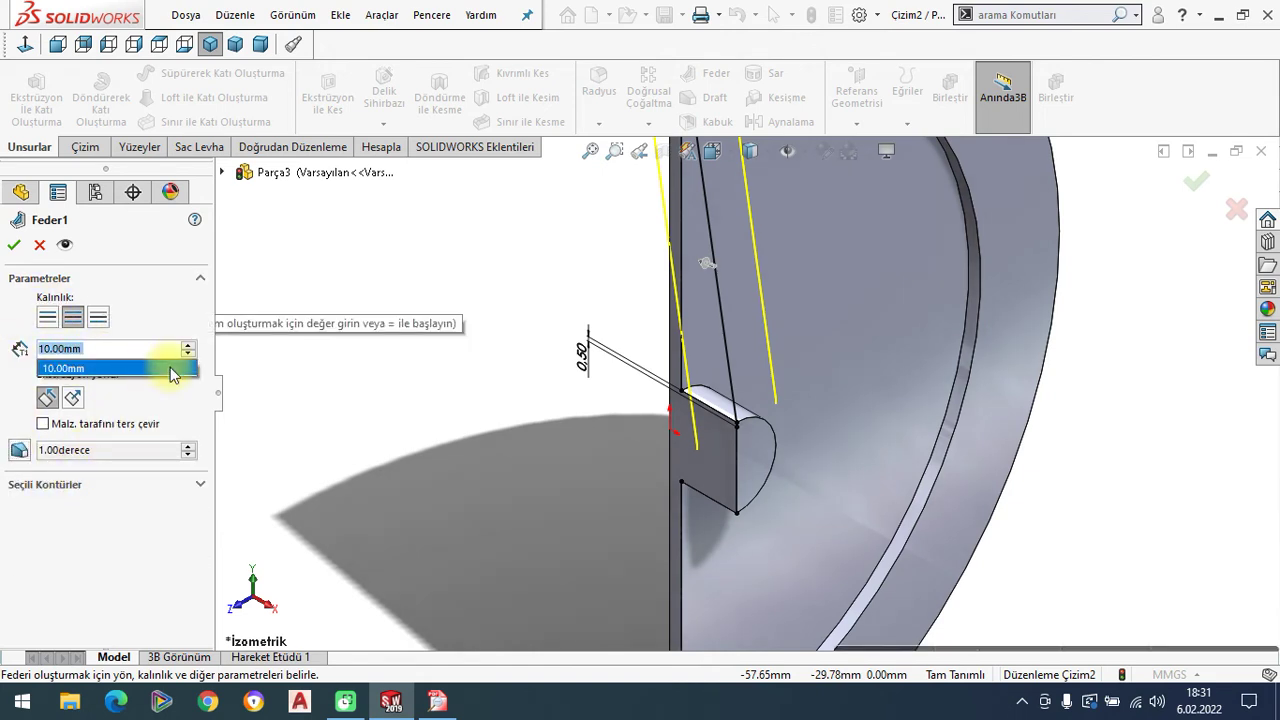
{"action": "type", "text": "2"}
{"action": "key", "text": "Return"}
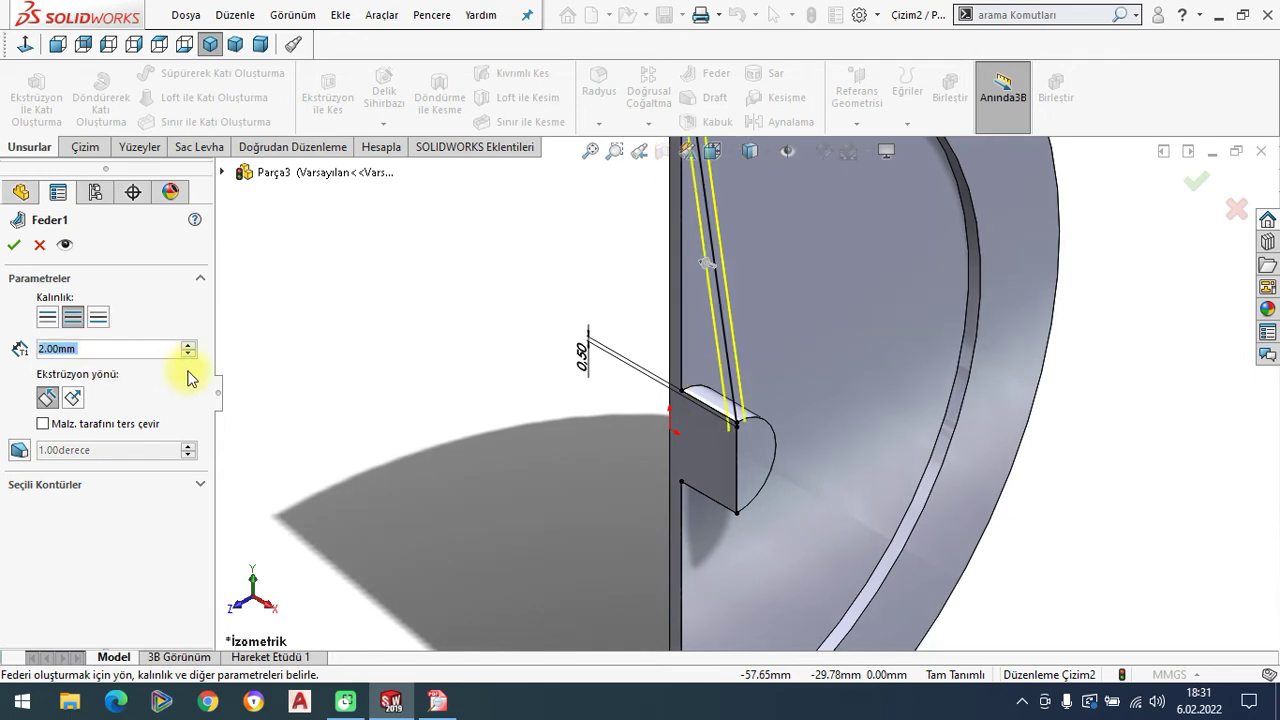
{"action": "left_click", "coordinate": [14, 245]}
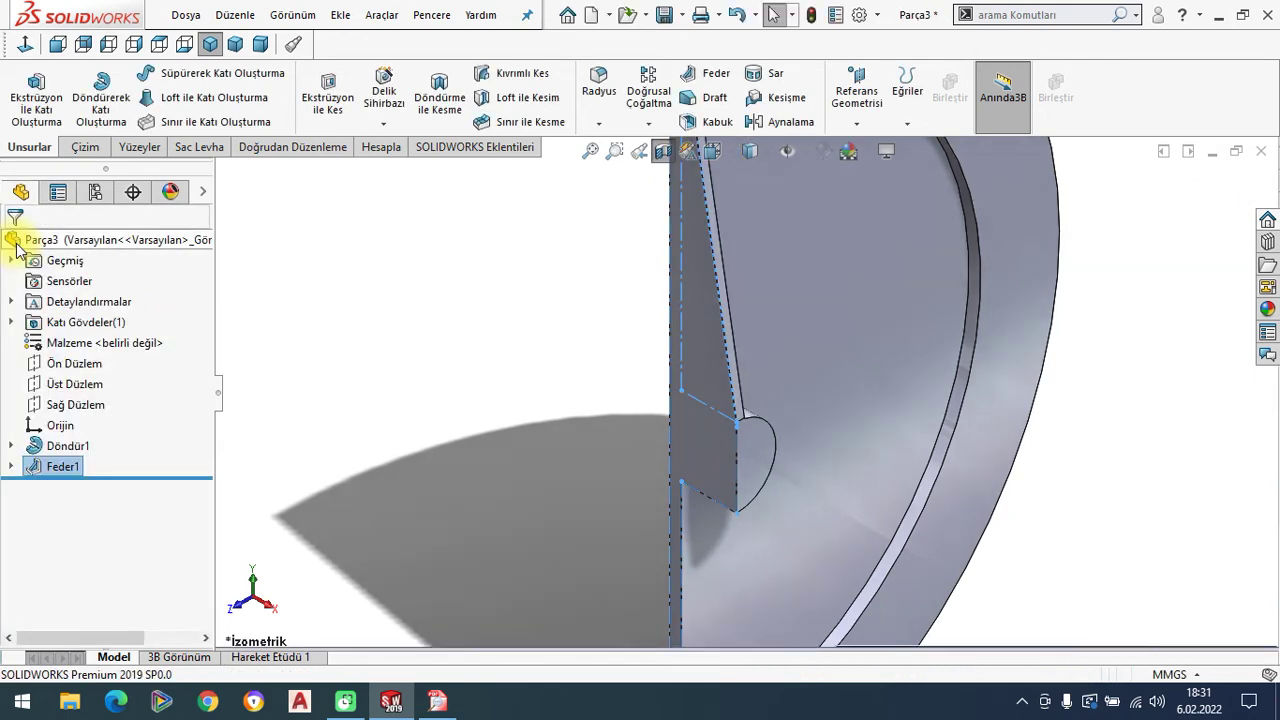
{"action": "scroll", "coordinate": [663, 163], "scroll_direction": "up", "scroll_amount": 5}
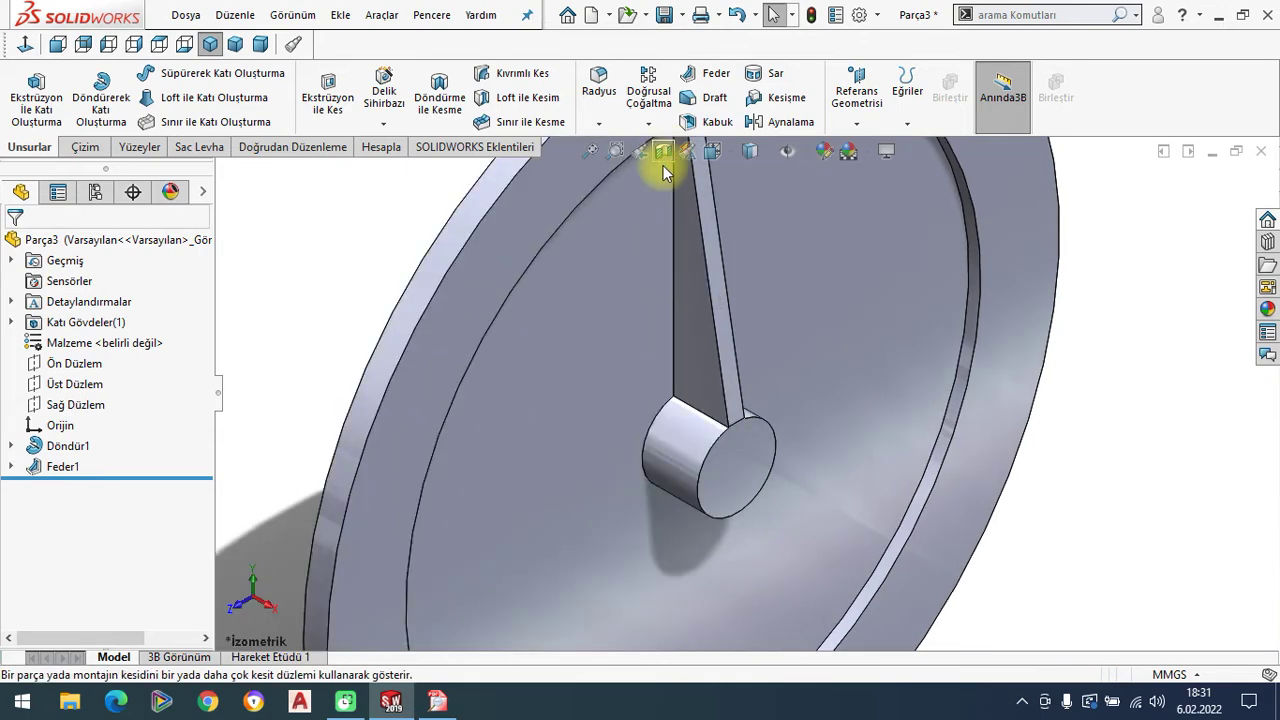
{"action": "mouse_move", "coordinate": [691, 371]}
{"action": "middle_mouse_down"}
{"action": "mouse_move", "coordinate": [737, 412]}
{"action": "mouse_move", "coordinate": [734, 366]}
{"action": "middle_mouse_up"}
{"action": "scroll", "coordinate": [657, 214], "scroll_direction": "down", "scroll_amount": 3}
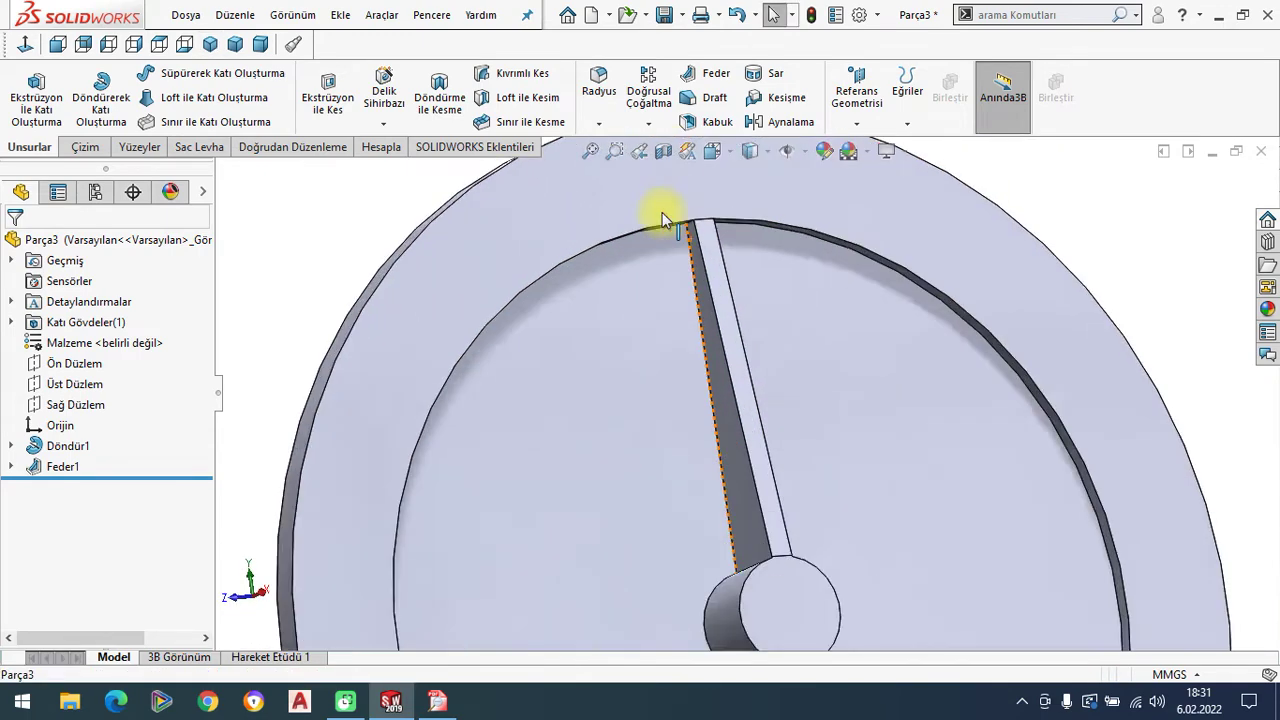
{"action": "scroll", "coordinate": [723, 257], "scroll_direction": "down", "scroll_amount": 3}
{"action": "scroll", "coordinate": [672, 308], "scroll_direction": "down", "scroll_amount": 2}
{"action": "scroll", "coordinate": [650, 300], "scroll_direction": "up", "scroll_amount": 1}
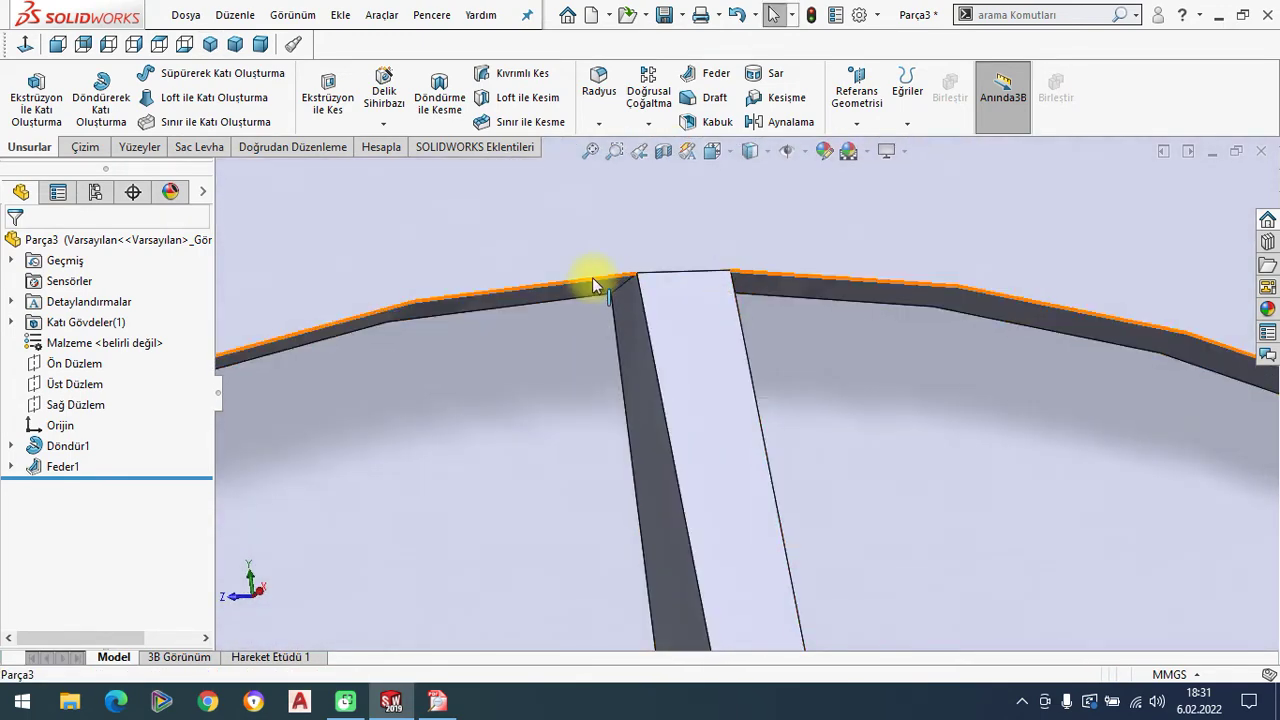
{"action": "scroll", "coordinate": [684, 290], "scroll_direction": "up", "scroll_amount": 3}
{"action": "scroll", "coordinate": [684, 290], "scroll_direction": "up", "scroll_amount": 5}
{"action": "middle_click_drag", "start_coordinate": [803, 451], "coordinate": [800, 520]}
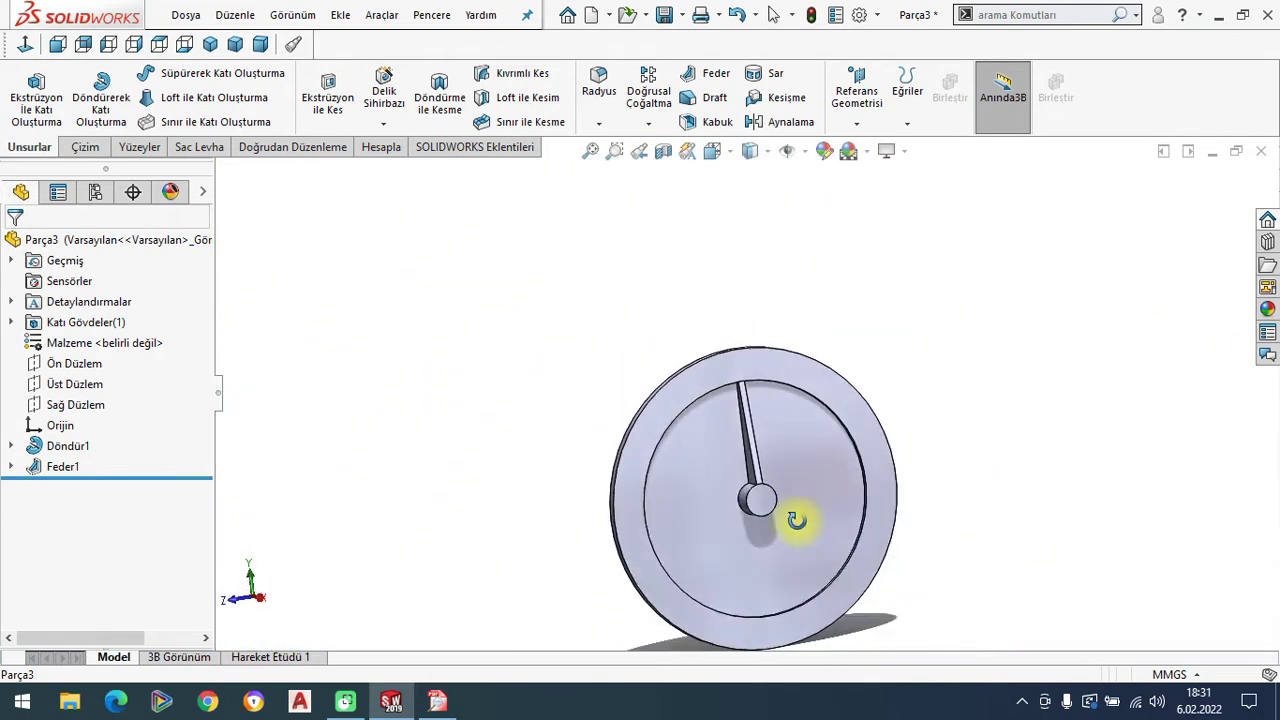
{"action": "left_click", "coordinate": [438, 703]}
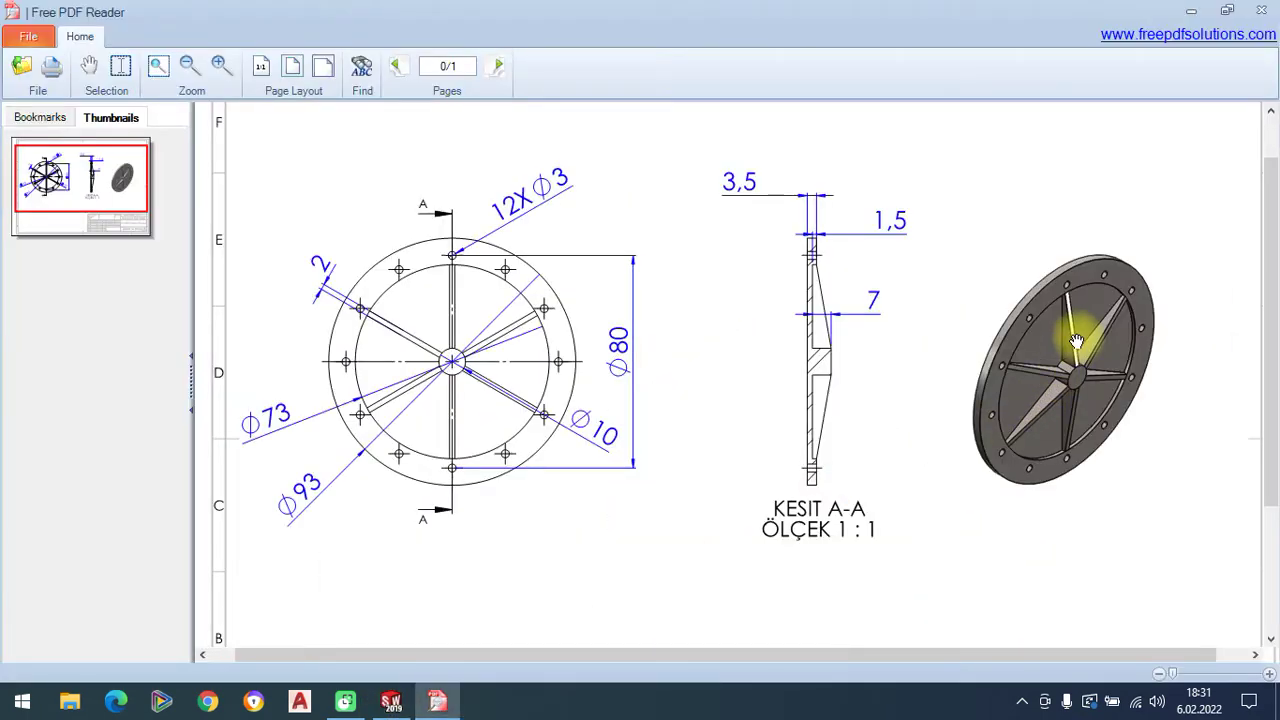
{"action": "left_click", "coordinate": [418, 690]}
{"action": "scroll", "coordinate": [793, 464], "scroll_direction": "down", "scroll_amount": 2}
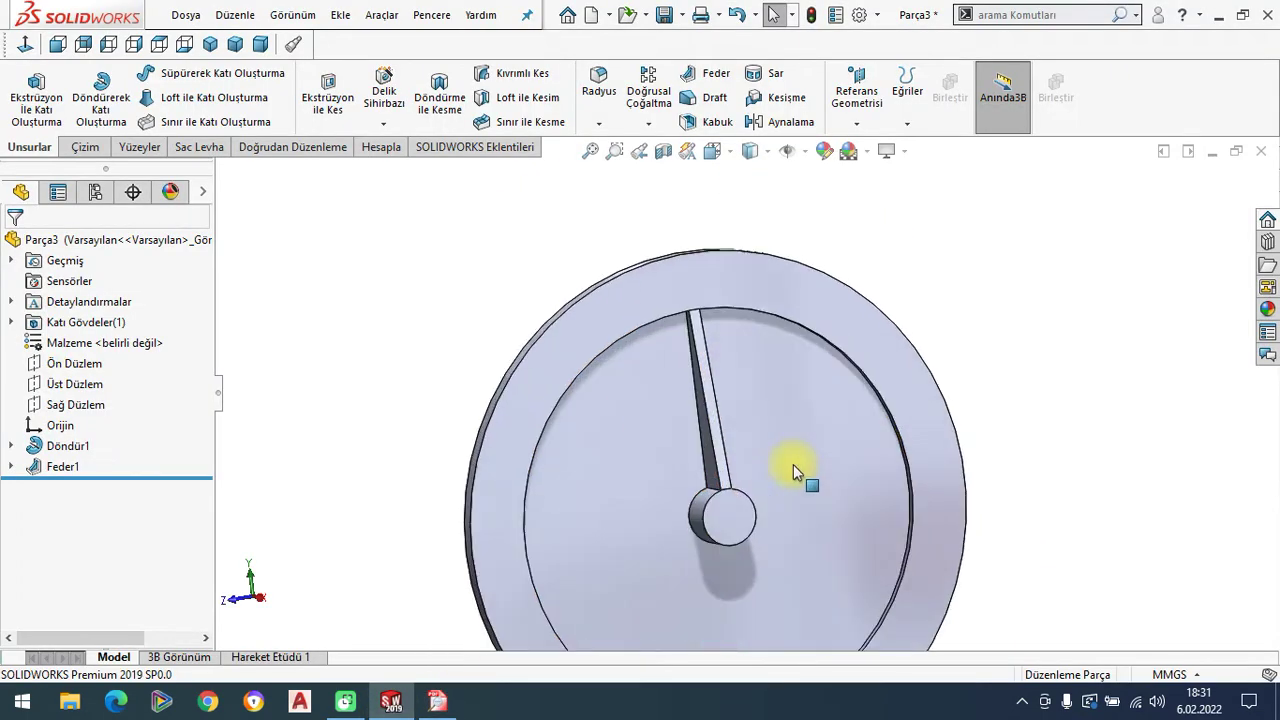
{"action": "scroll", "coordinate": [768, 471], "scroll_direction": "up", "scroll_amount": 2}
{"action": "mouse_move", "coordinate": [768, 471]}
{"action": "middle_mouse_down"}
{"action": "mouse_move", "coordinate": [773, 482]}
{"action": "mouse_move", "coordinate": [735, 105]}
{"action": "middle_mouse_up"}
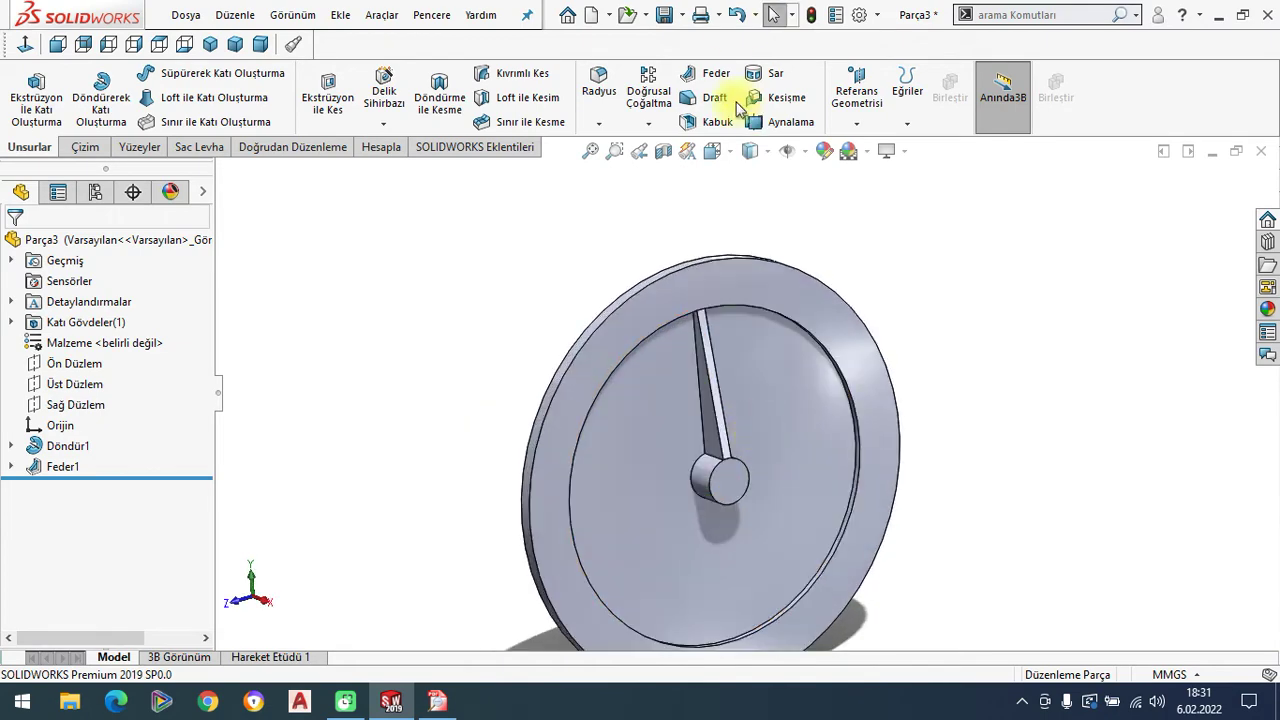
Circular-pattern the rib Feder1 six times, equally spaced over 360° about the disc's outer edge.
{"action": "left_click", "coordinate": [649, 125]}
{"action": "left_click", "coordinate": [690, 168]}
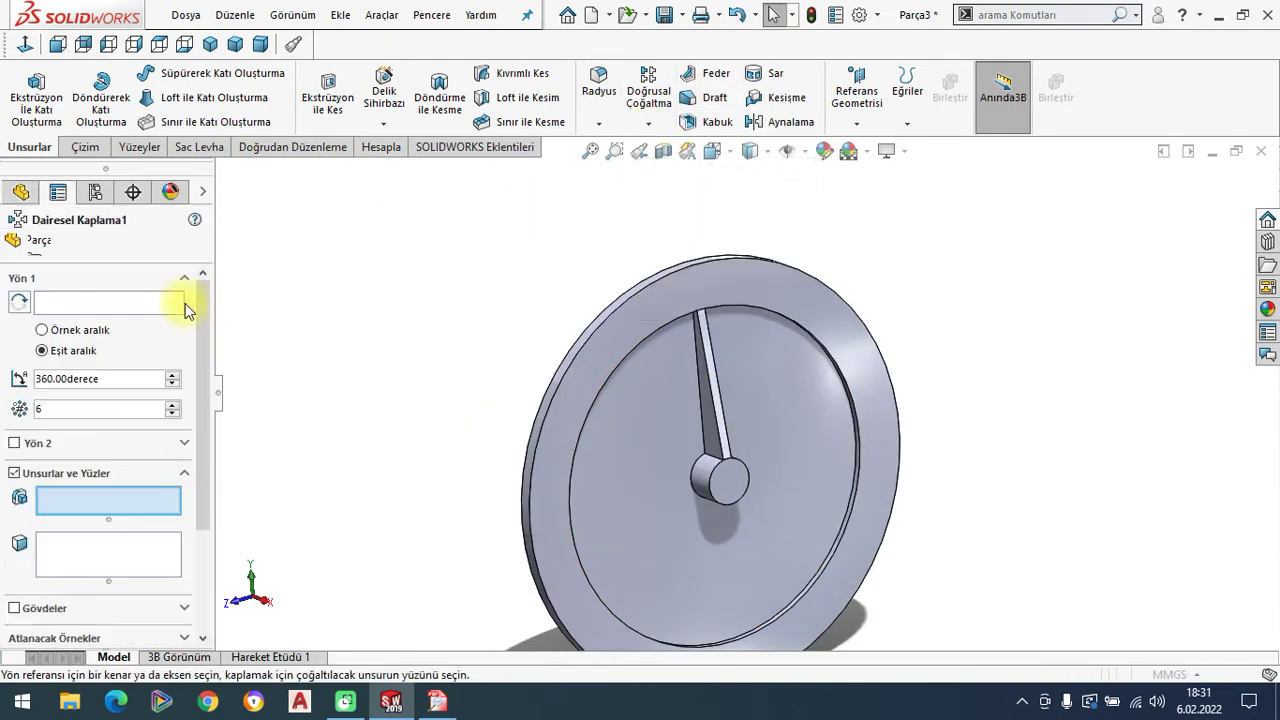
{"action": "left_click", "coordinate": [591, 334]}
{"action": "left_click", "coordinate": [80, 500]}
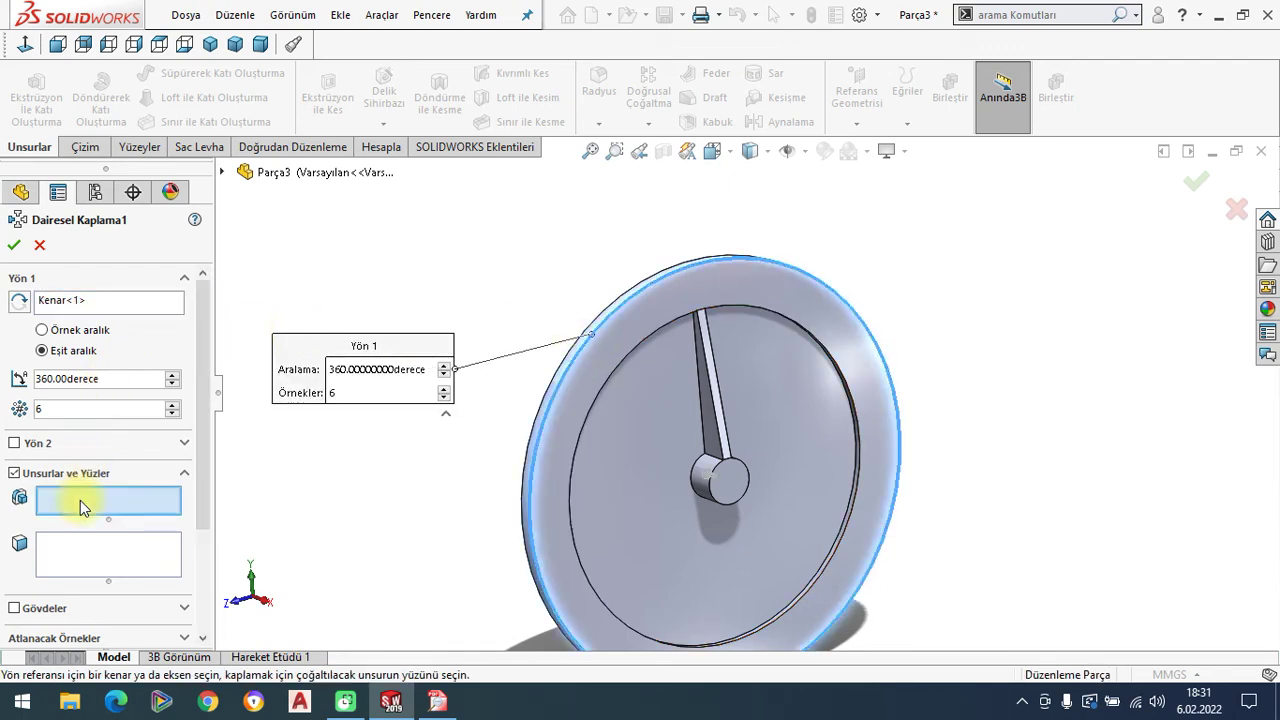
{"action": "left_click", "coordinate": [222, 172]}
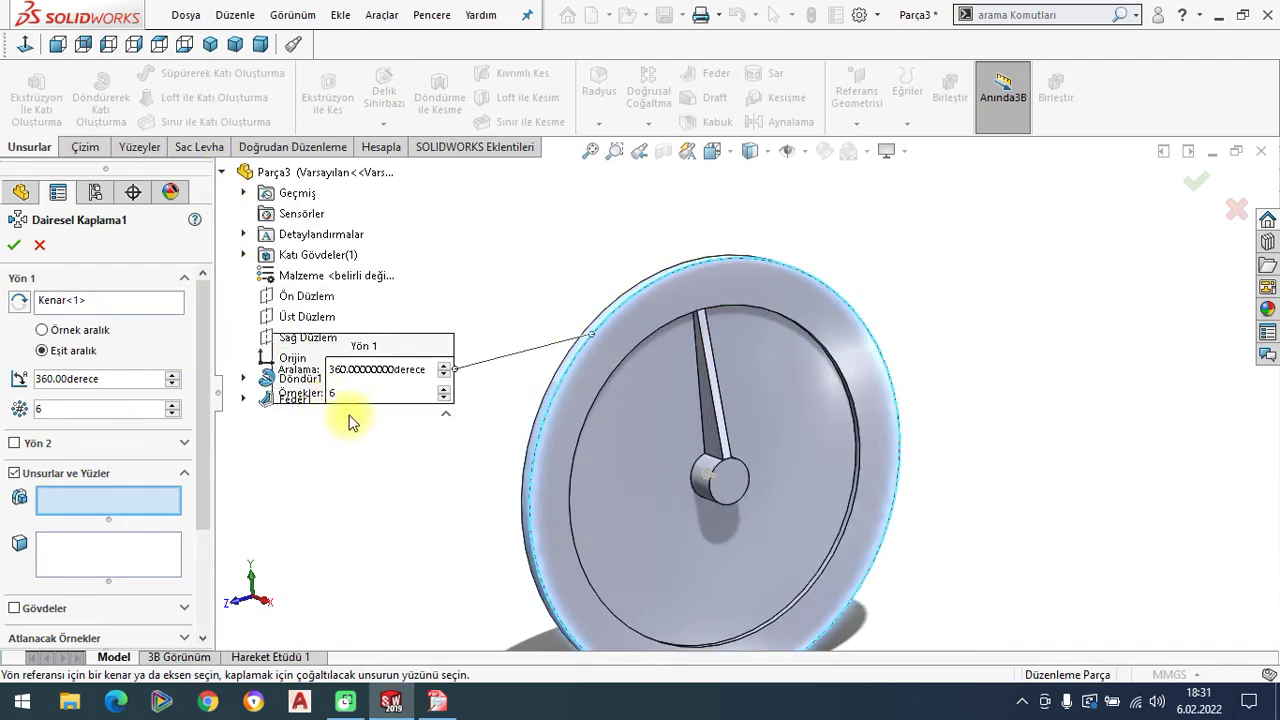
{"action": "left_click_drag", "start_coordinate": [361, 348], "coordinate": [445, 232]}
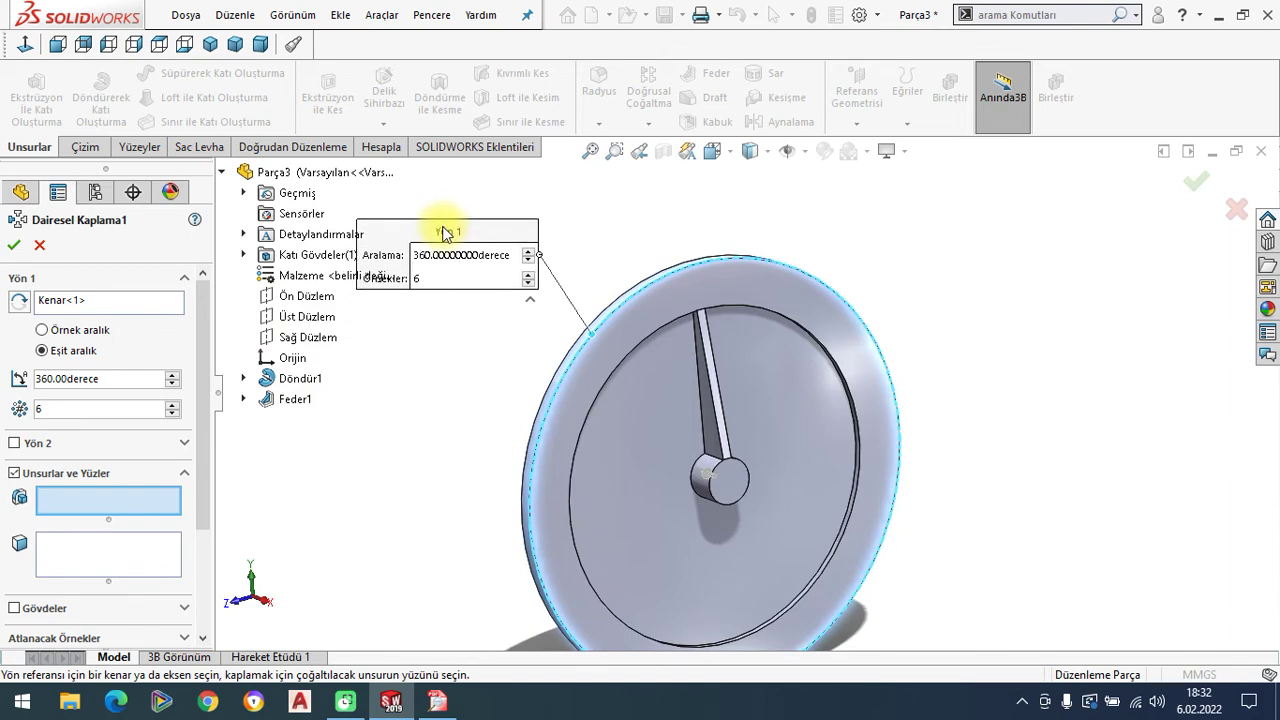
{"action": "left_click", "coordinate": [295, 399]}
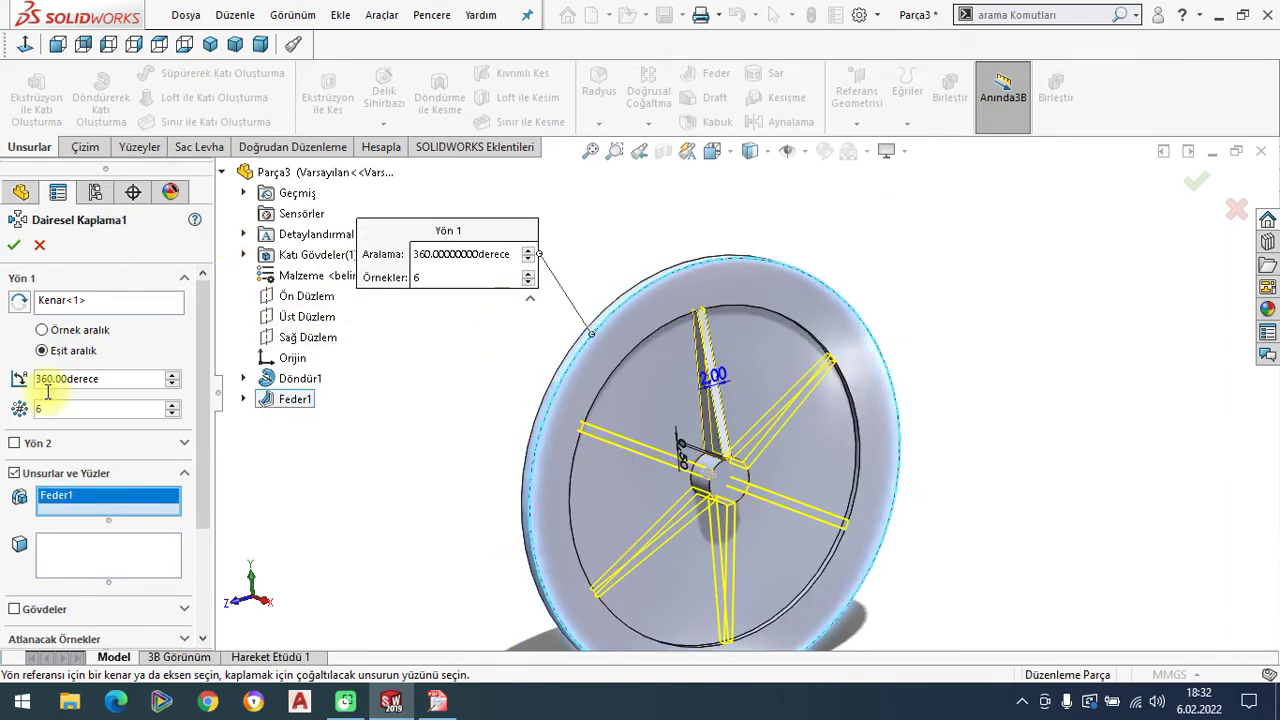
{"action": "left_click", "coordinate": [15, 247]}
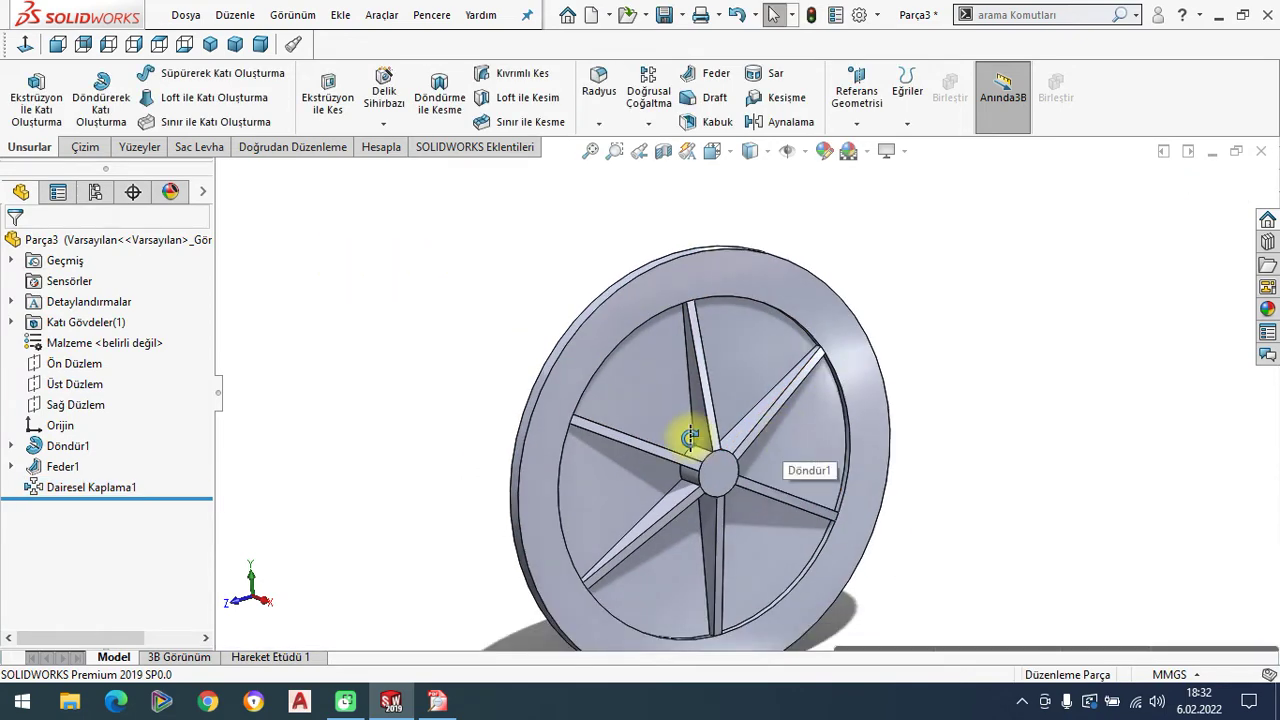
{"action": "middle_click_drag", "start_coordinate": [789, 440], "coordinate": [694, 449]}
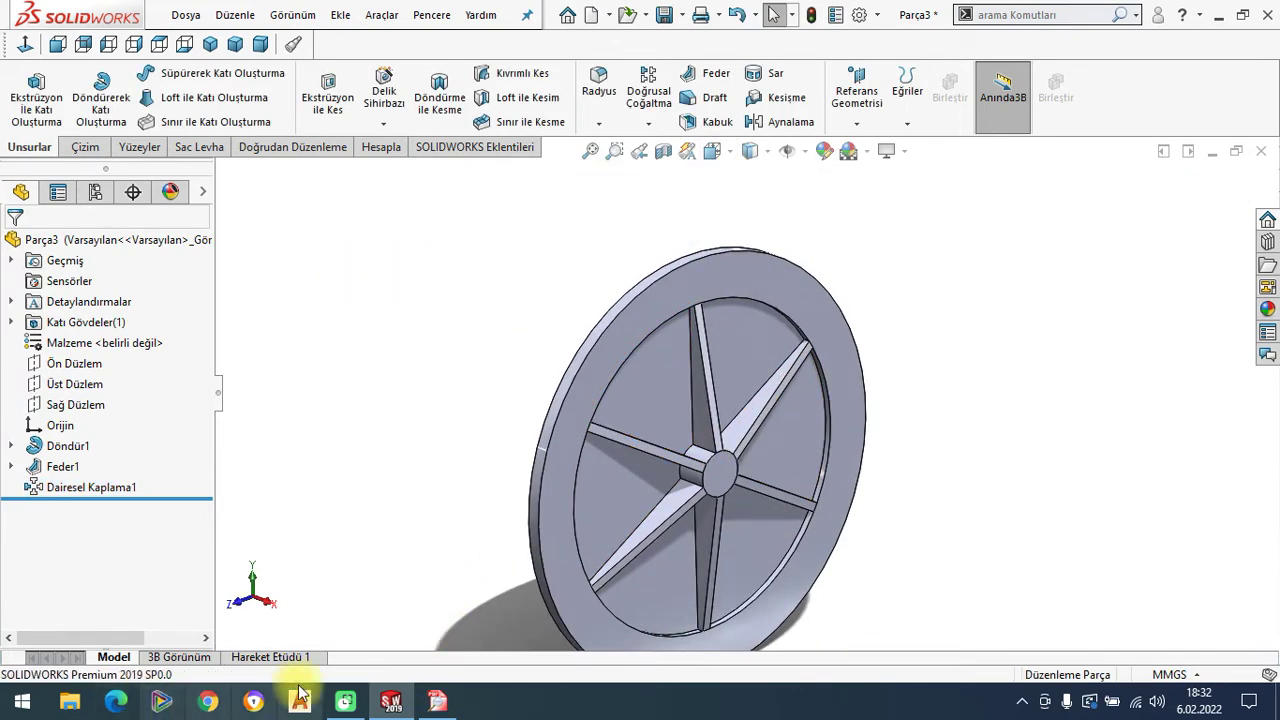
Check the cover plate drawing in the PDF reader, then select the part's flat flange face.
{"action": "left_click", "coordinate": [437, 700]}
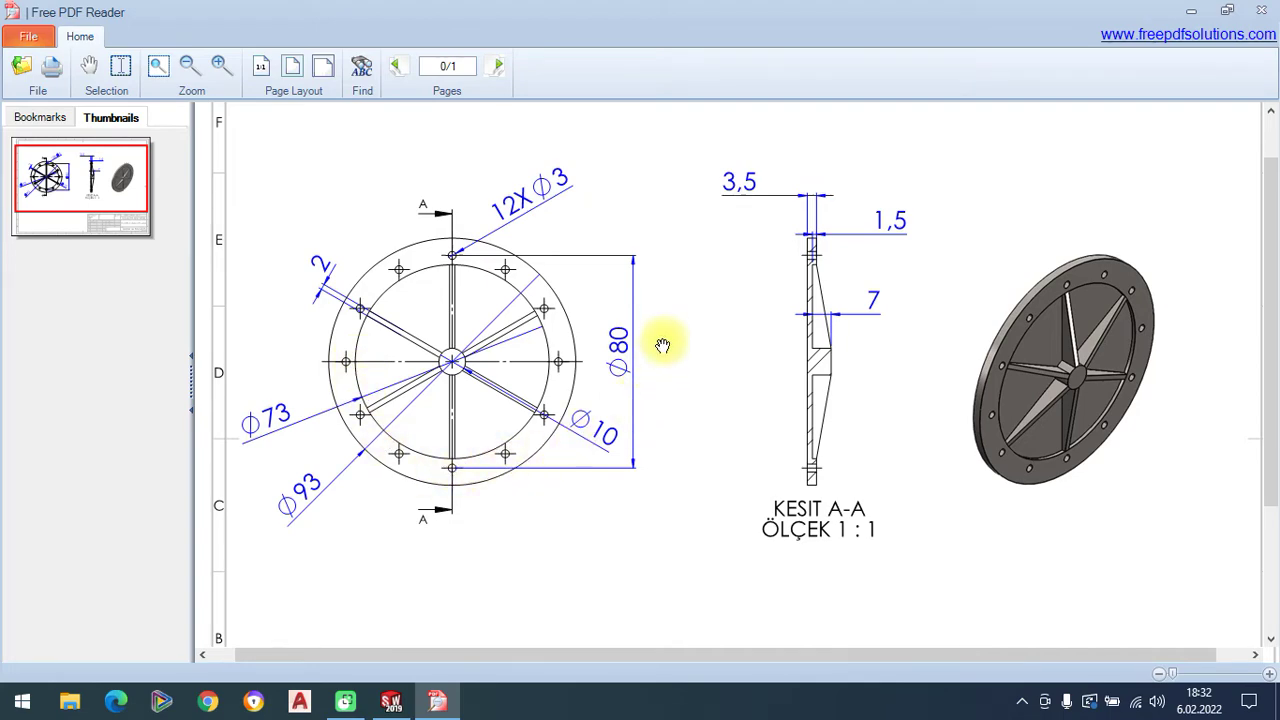
{"action": "left_click", "coordinate": [391, 701]}
{"action": "left_click", "coordinate": [680, 279]}
Sketch an 80 mm circle centred on the origin of the flange face as construction geometry.
{"action": "left_click", "coordinate": [766, 224]}
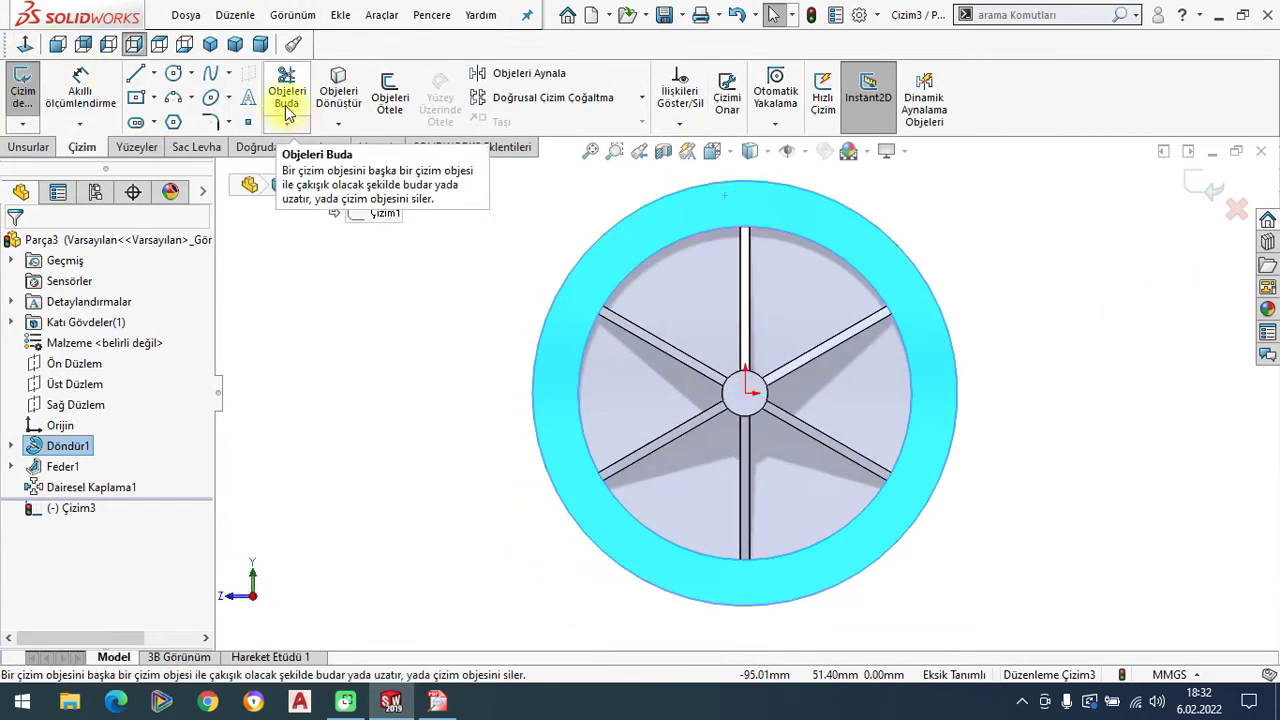
{"action": "left_click", "coordinate": [173, 73]}
{"action": "left_click", "coordinate": [747, 395]}
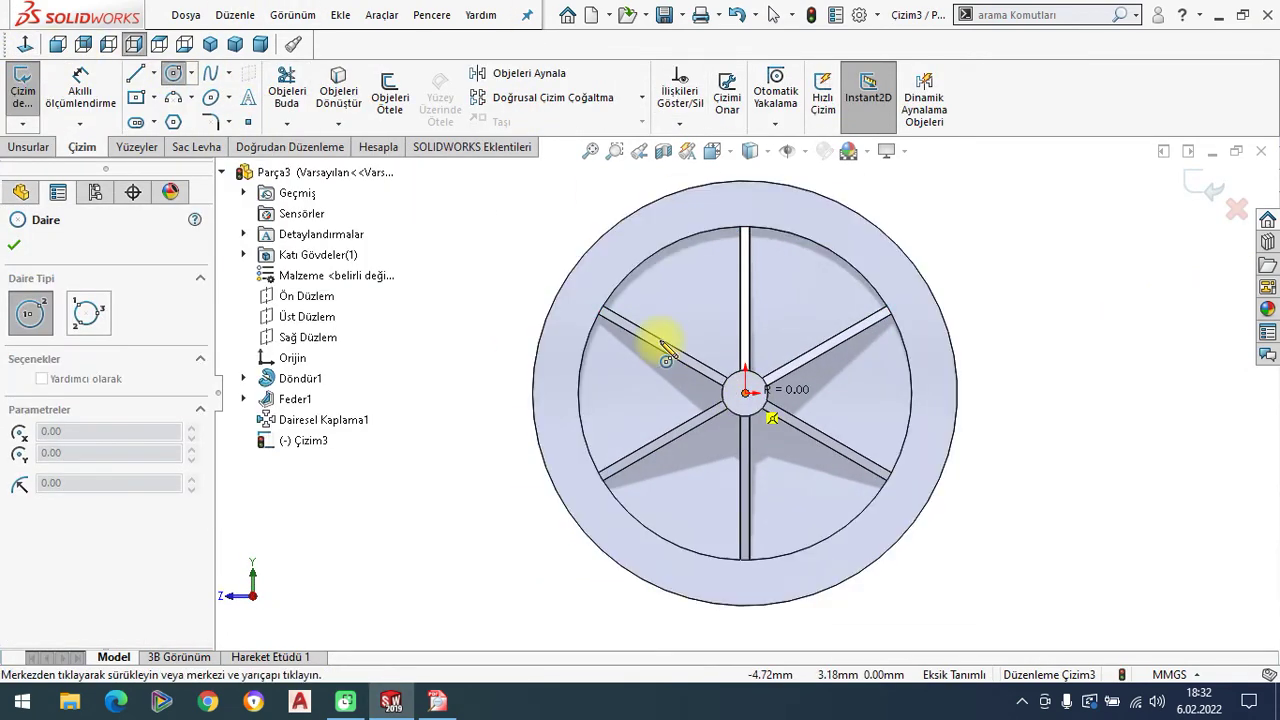
{"action": "left_click", "coordinate": [571, 294]}
{"action": "left_click", "coordinate": [14, 244]}
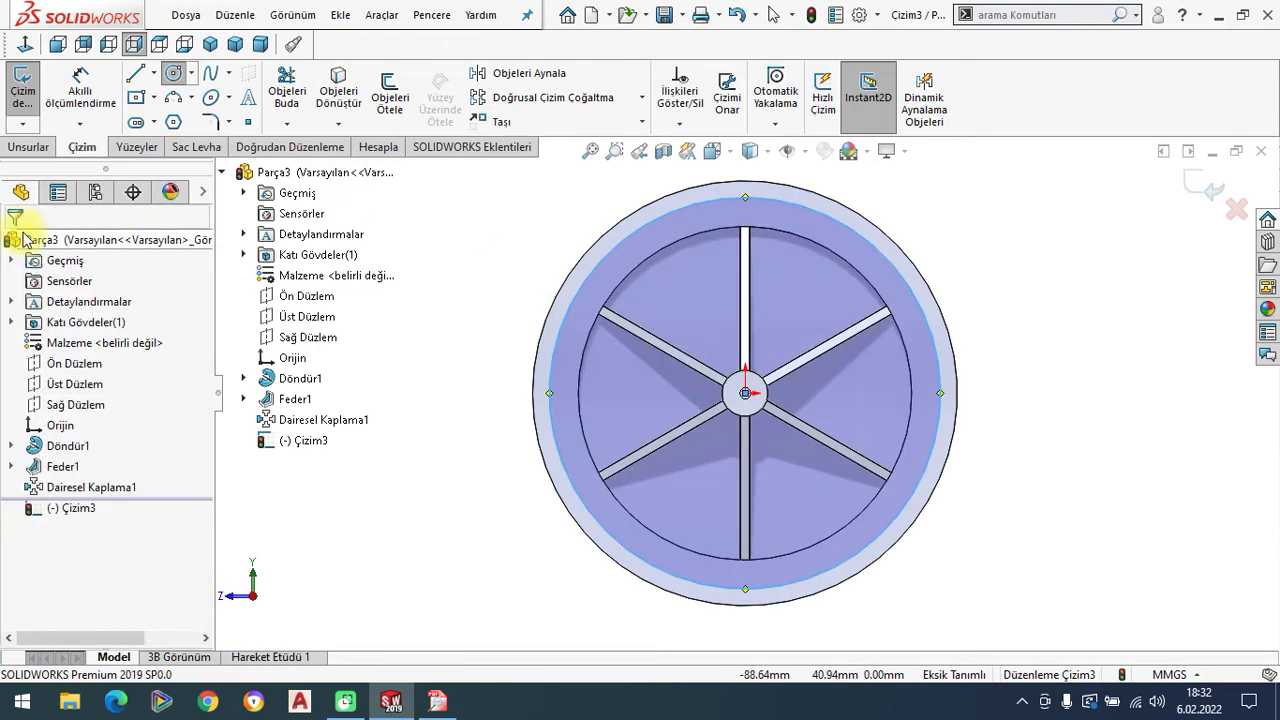
{"action": "left_click", "coordinate": [80, 90]}
{"action": "left_click", "coordinate": [850, 232]}
{"action": "left_click", "coordinate": [965, 220]}
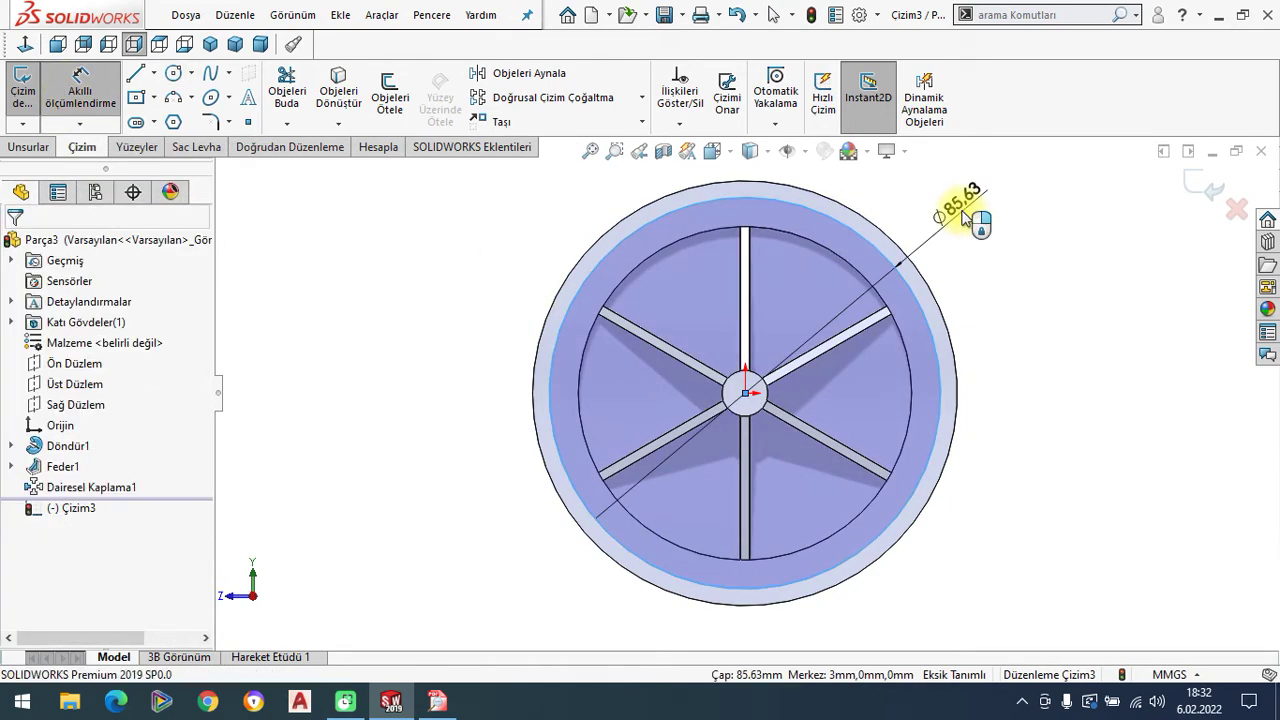
{"action": "type", "text": "80"}
{"action": "key", "text": "Return"}
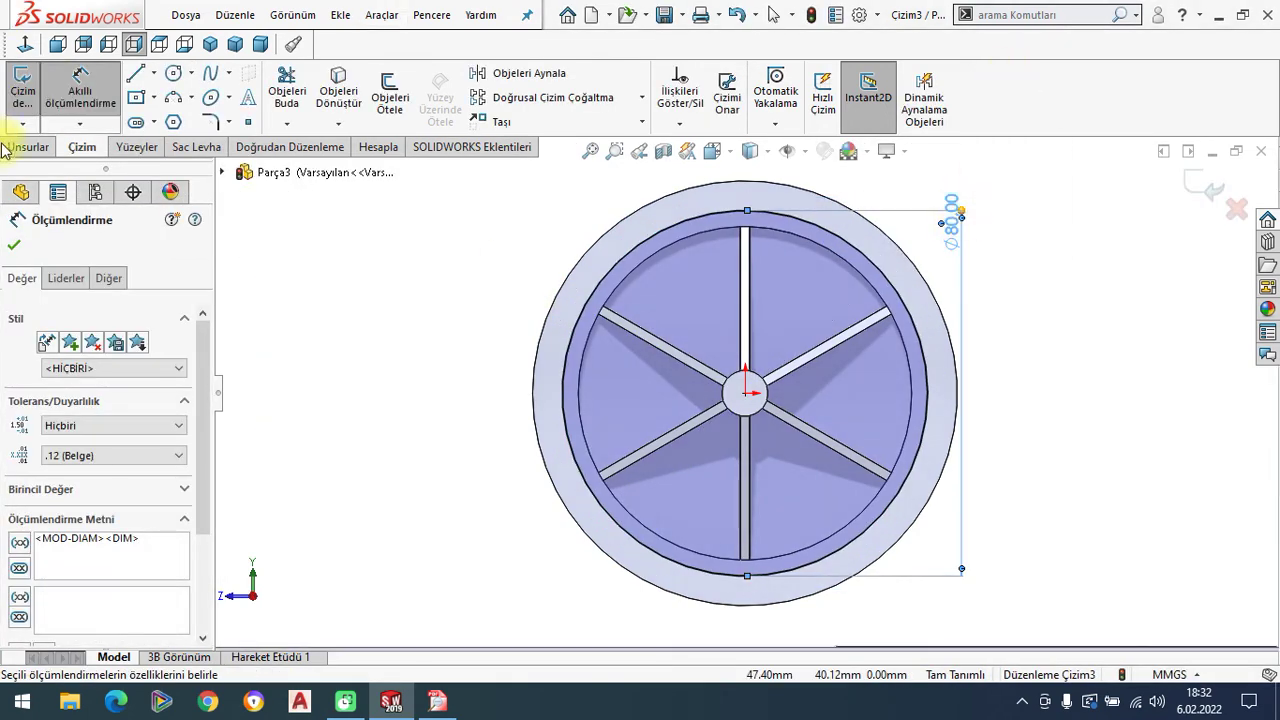
{"action": "left_click", "coordinate": [14, 244]}
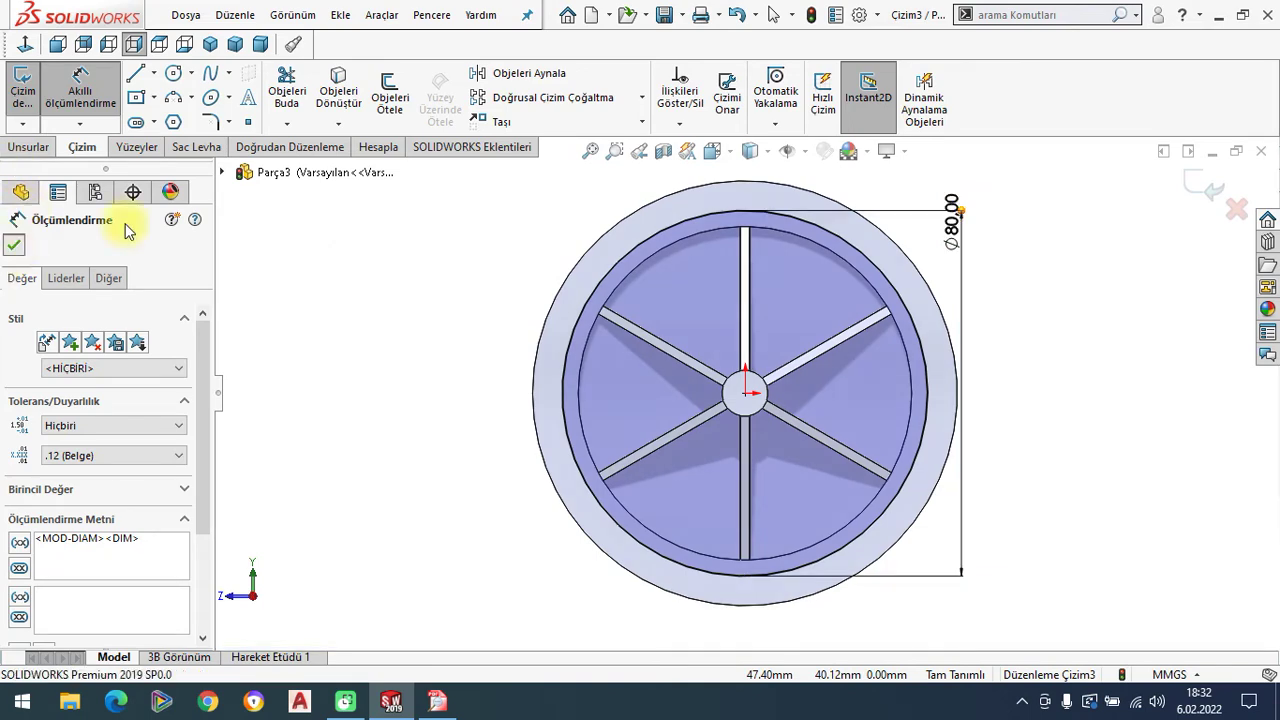
{"action": "left_click", "coordinate": [658, 226]}
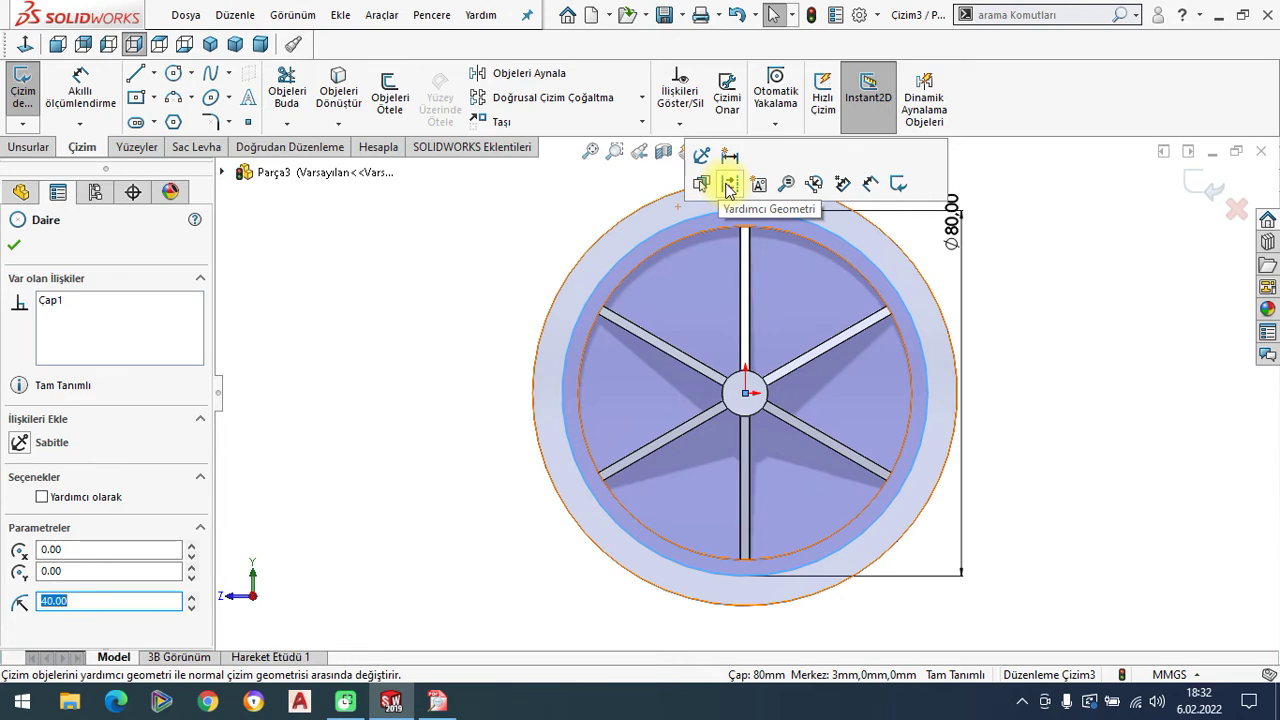
{"action": "left_click", "coordinate": [729, 186]}
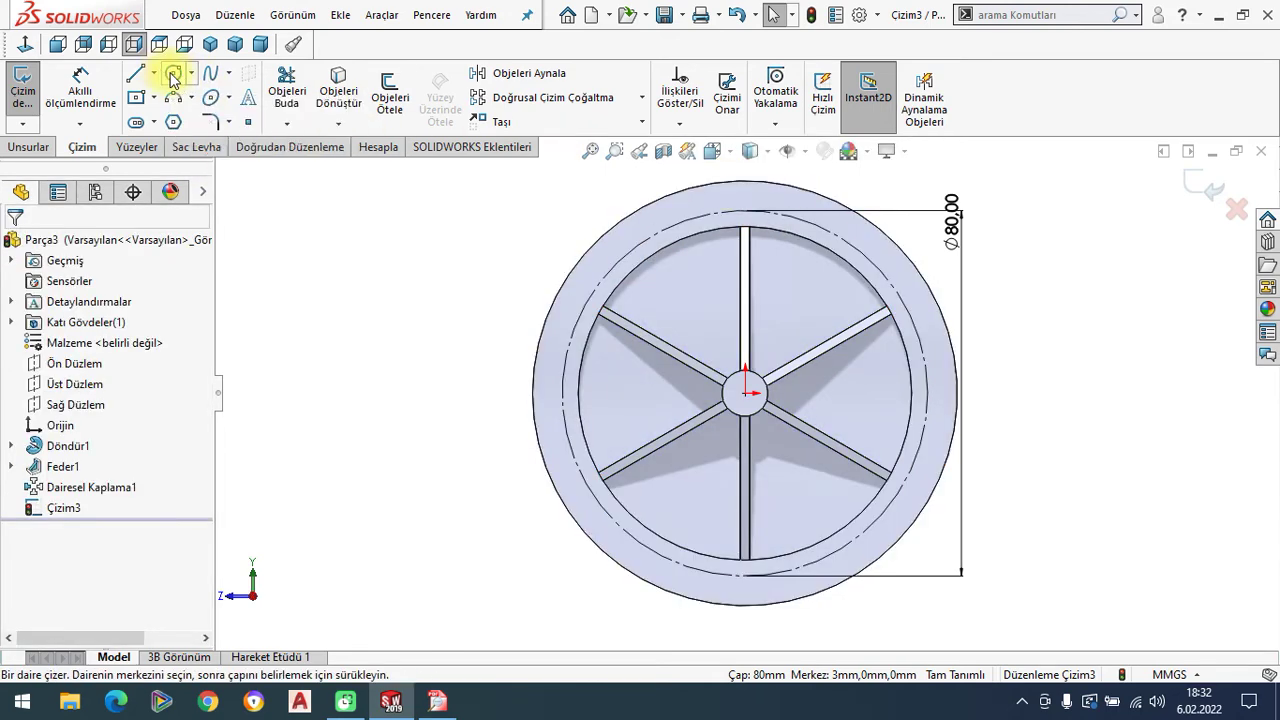
Add a Ø3 circle centred on the top of the Ø80 construction circle.
{"action": "left_click", "coordinate": [172, 80]}
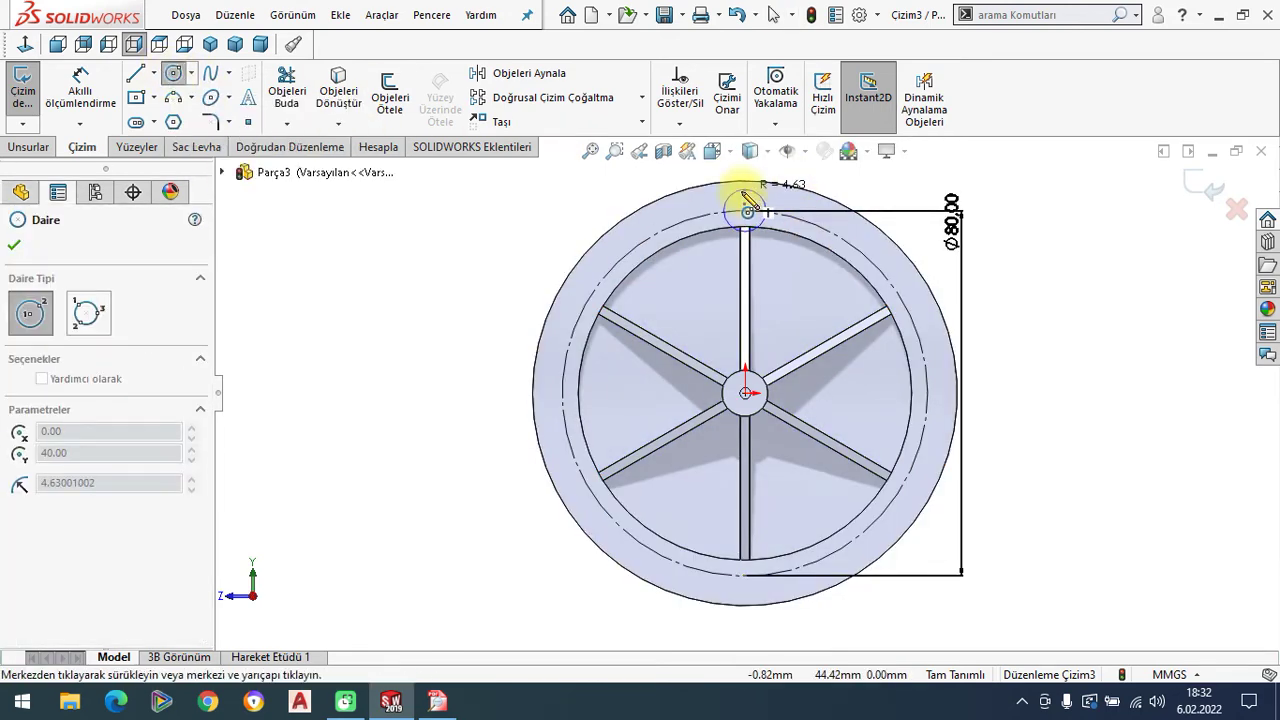
{"action": "left_click", "coordinate": [747, 204]}
{"action": "key", "text": "Escape"}
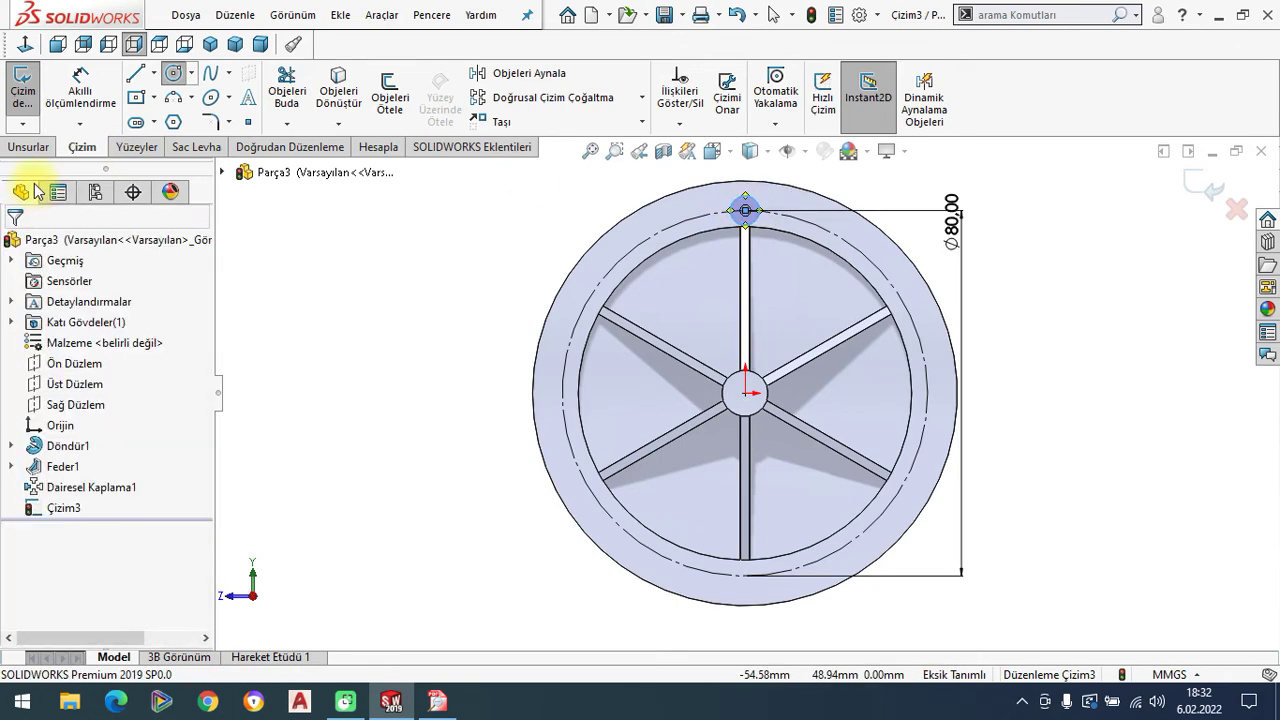
{"action": "left_click", "coordinate": [737, 204]}
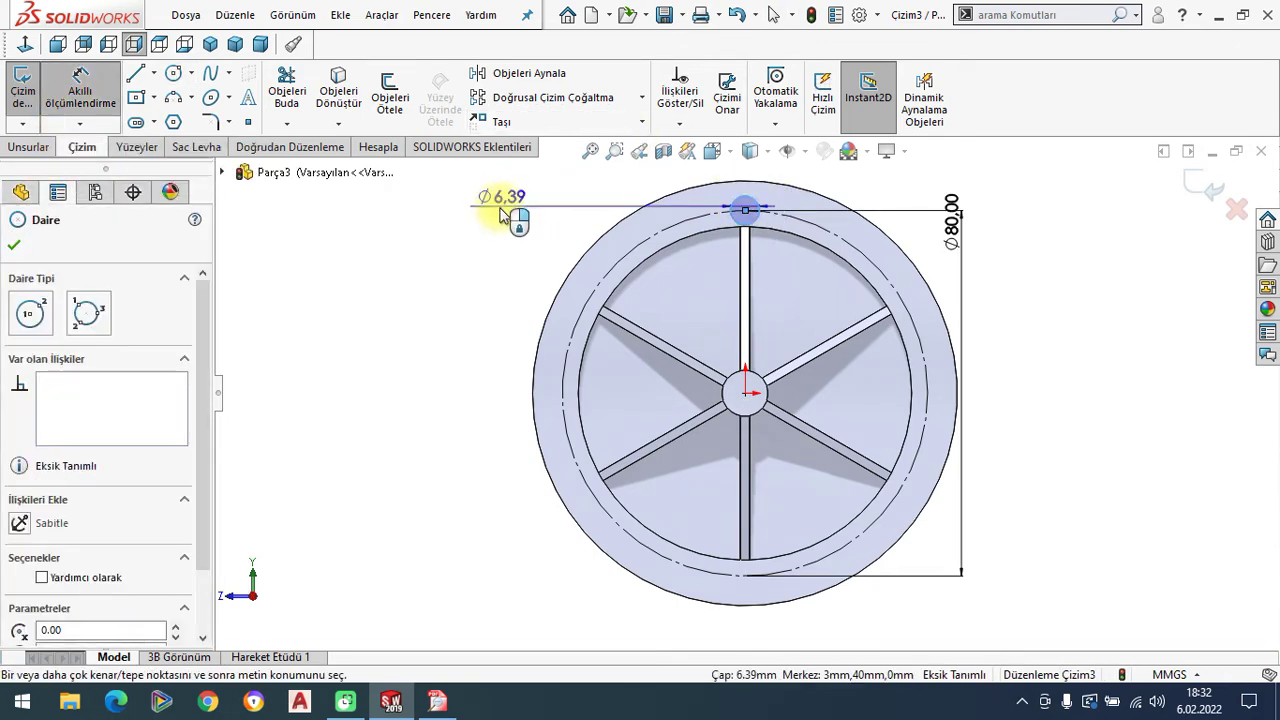
{"action": "left_click", "coordinate": [497, 208]}
{"action": "key", "text": "Return"}
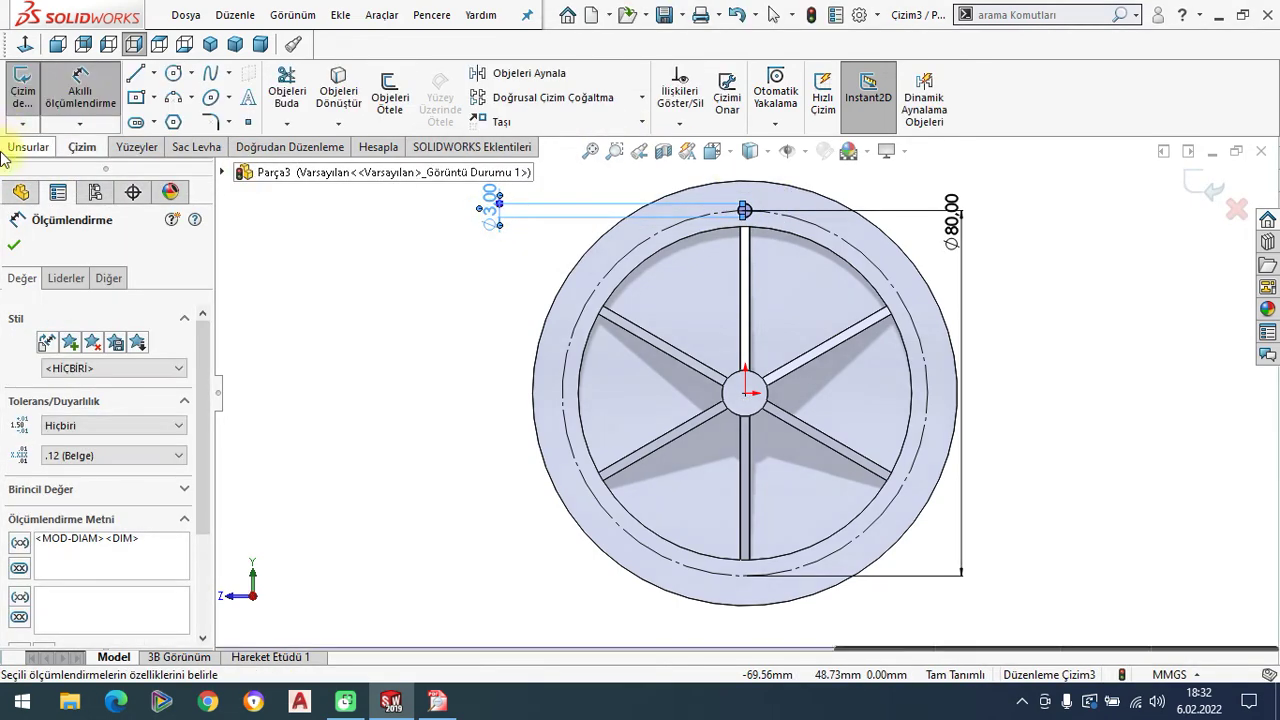
{"action": "left_click", "coordinate": [14, 244]}
{"action": "left_click", "coordinate": [641, 97]}
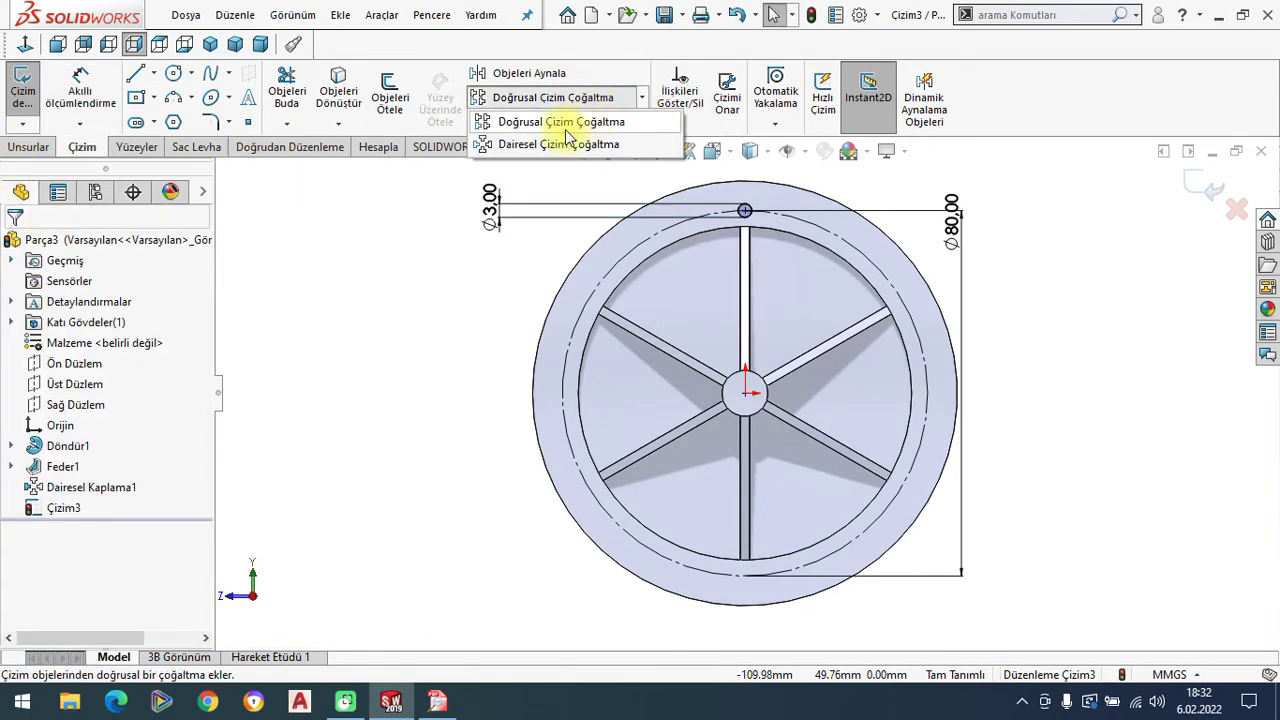
Sketch-pattern the Ø3 circle into 12 equally spaced copies over 360° around the Ø80 circle.
{"action": "left_click", "coordinate": [560, 146]}
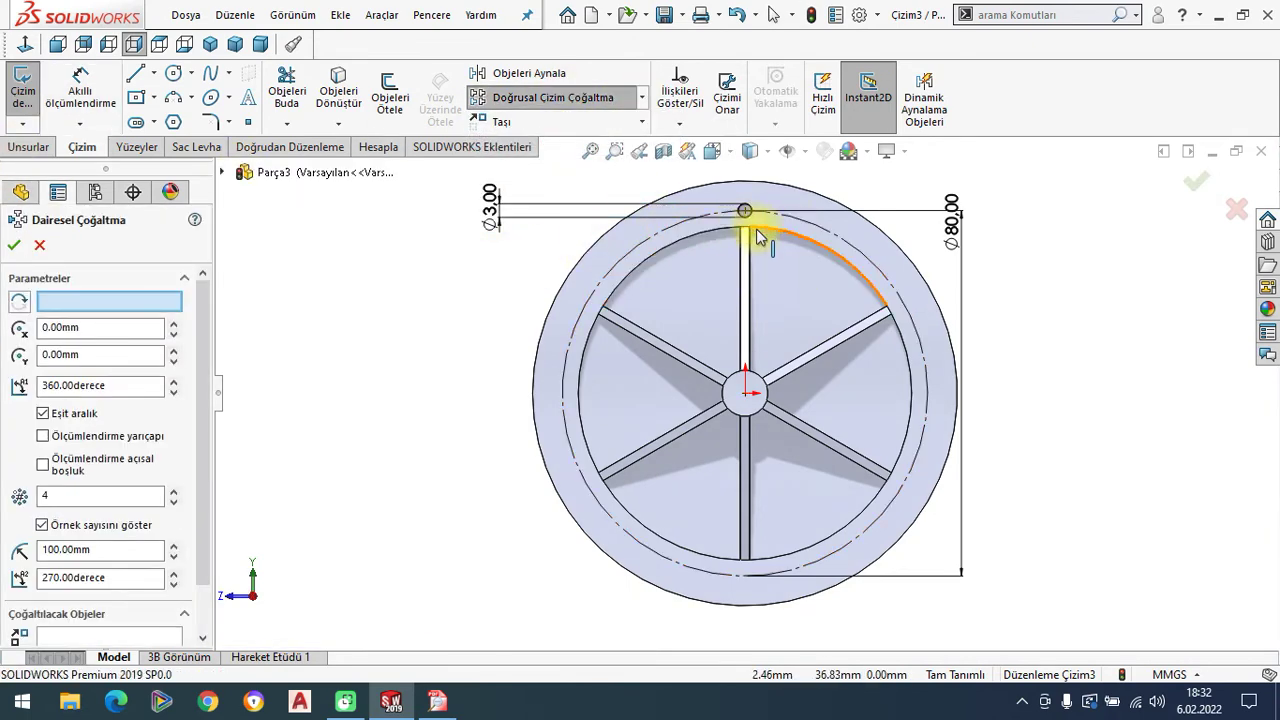
{"action": "scroll", "coordinate": [757, 234], "scroll_direction": "down", "scroll_amount": 5}
{"action": "scroll", "coordinate": [723, 268], "scroll_direction": "up", "scroll_amount": 3}
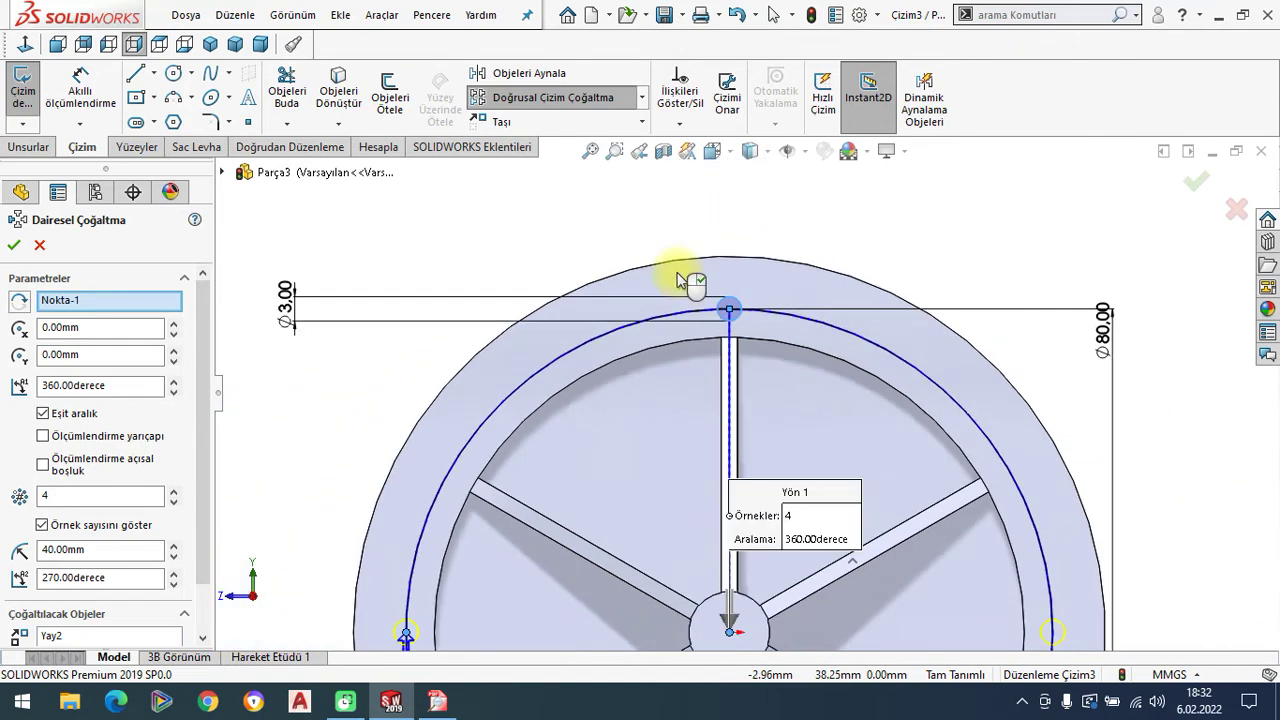
{"action": "scroll", "coordinate": [686, 277], "scroll_direction": "up", "scroll_amount": 2}
{"action": "scroll", "coordinate": [771, 508], "scroll_direction": "down", "scroll_amount": 1}
{"action": "scroll", "coordinate": [612, 450], "scroll_direction": "down", "scroll_amount": 3}
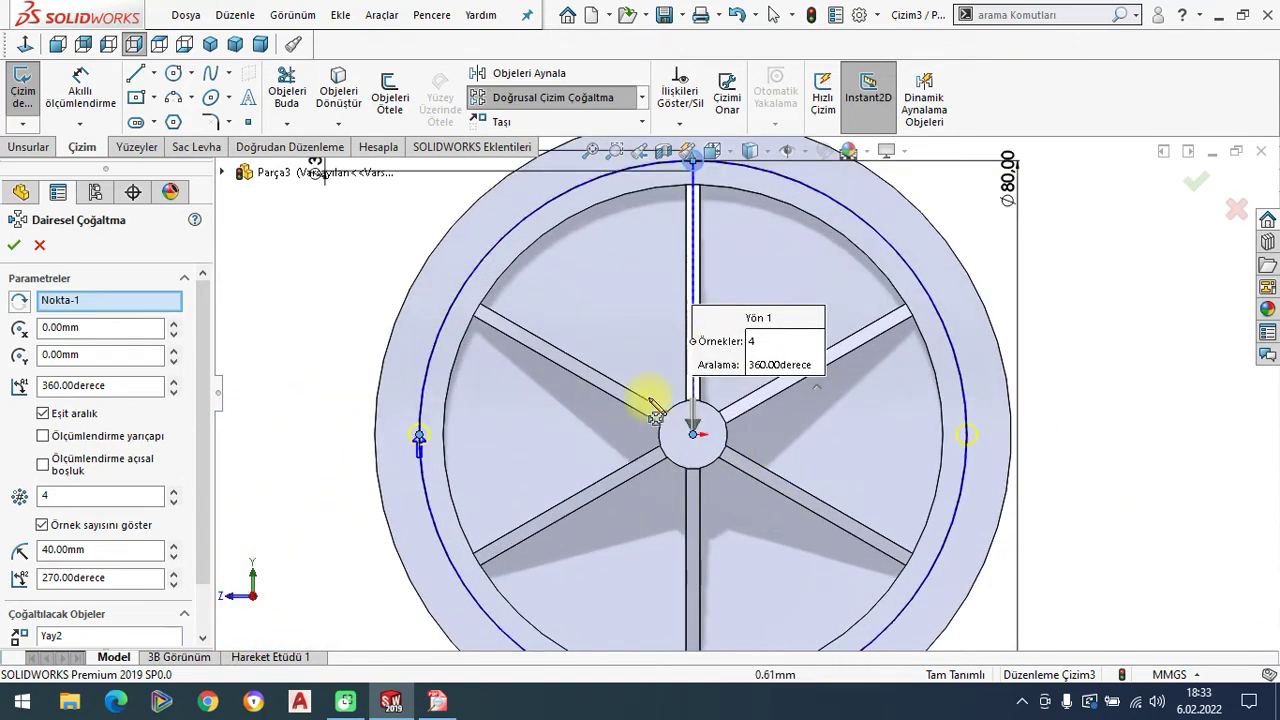
{"action": "left_click_drag", "start_coordinate": [83, 495], "coordinate": [35, 495]}
{"action": "type", "text": "12"}
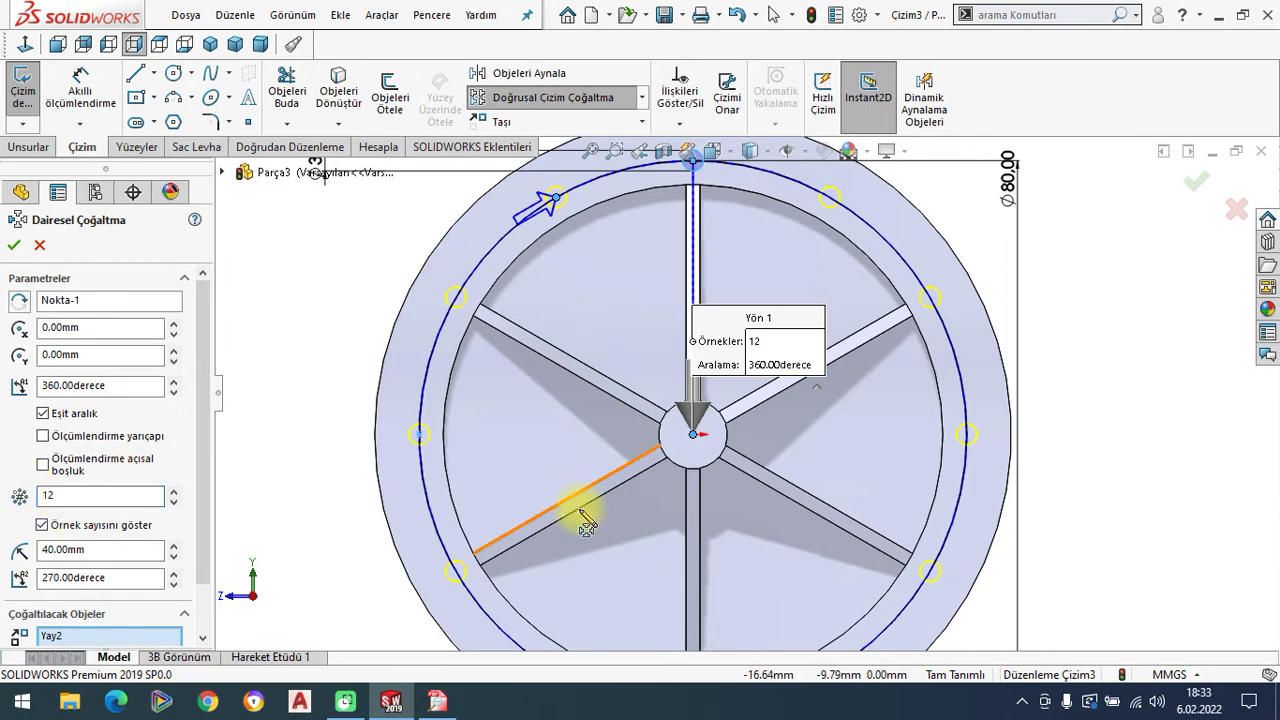
{"action": "left_click", "coordinate": [14, 246]}
Make the hole pattern's centre point coincident with the origin, then move the Ø80 dimension aside.
{"action": "scroll", "coordinate": [587, 330], "scroll_direction": "up", "scroll_amount": 1}
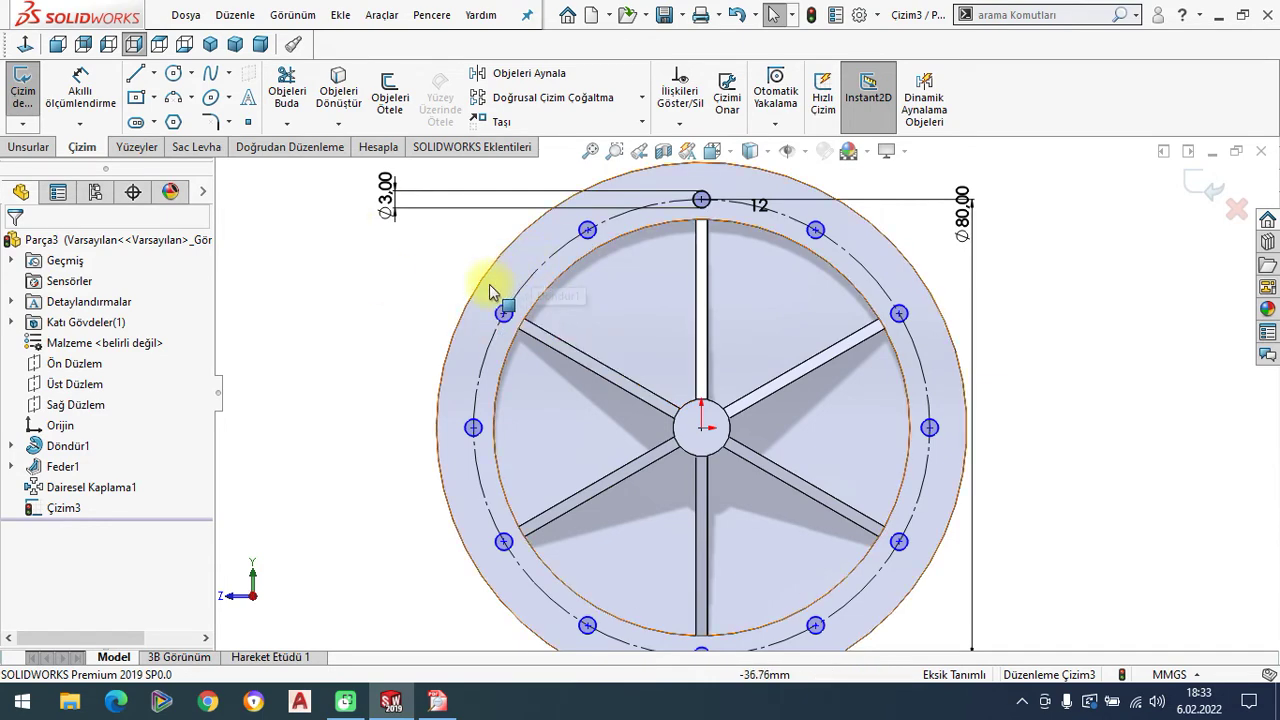
{"action": "left_click_drag", "start_coordinate": [504, 313], "coordinate": [445, 322]}
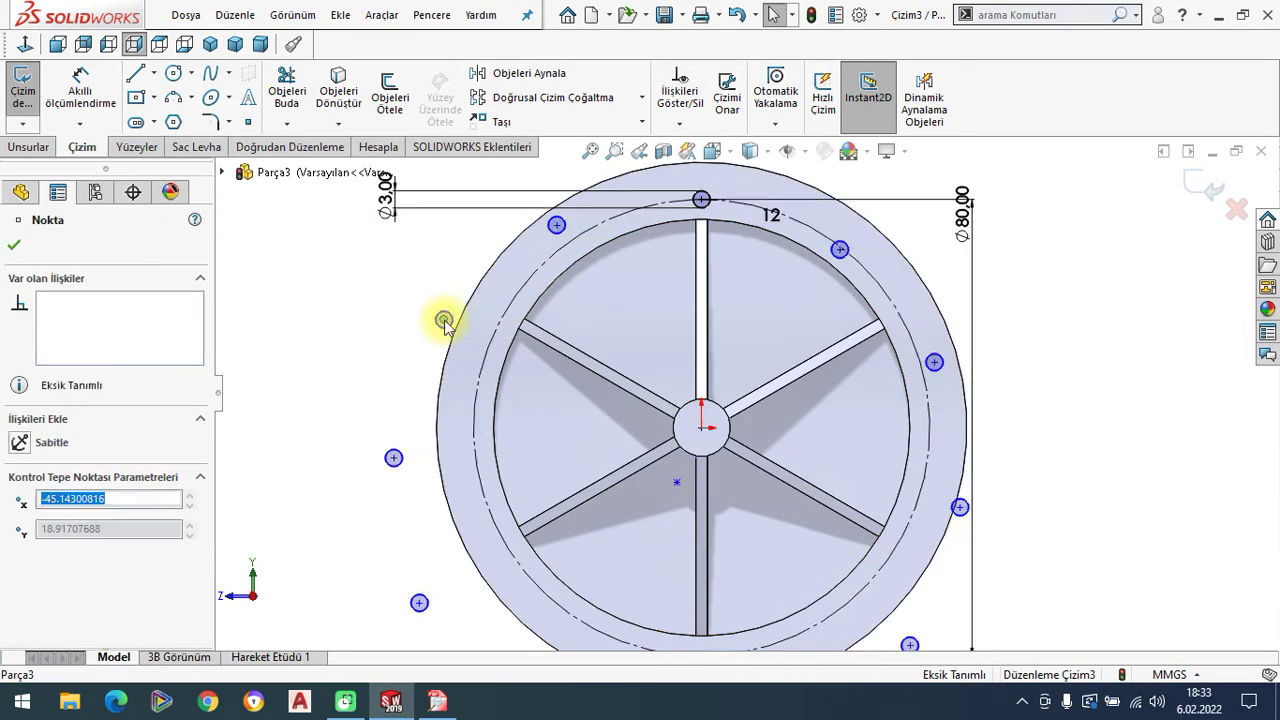
{"action": "left_click", "coordinate": [677, 484]}
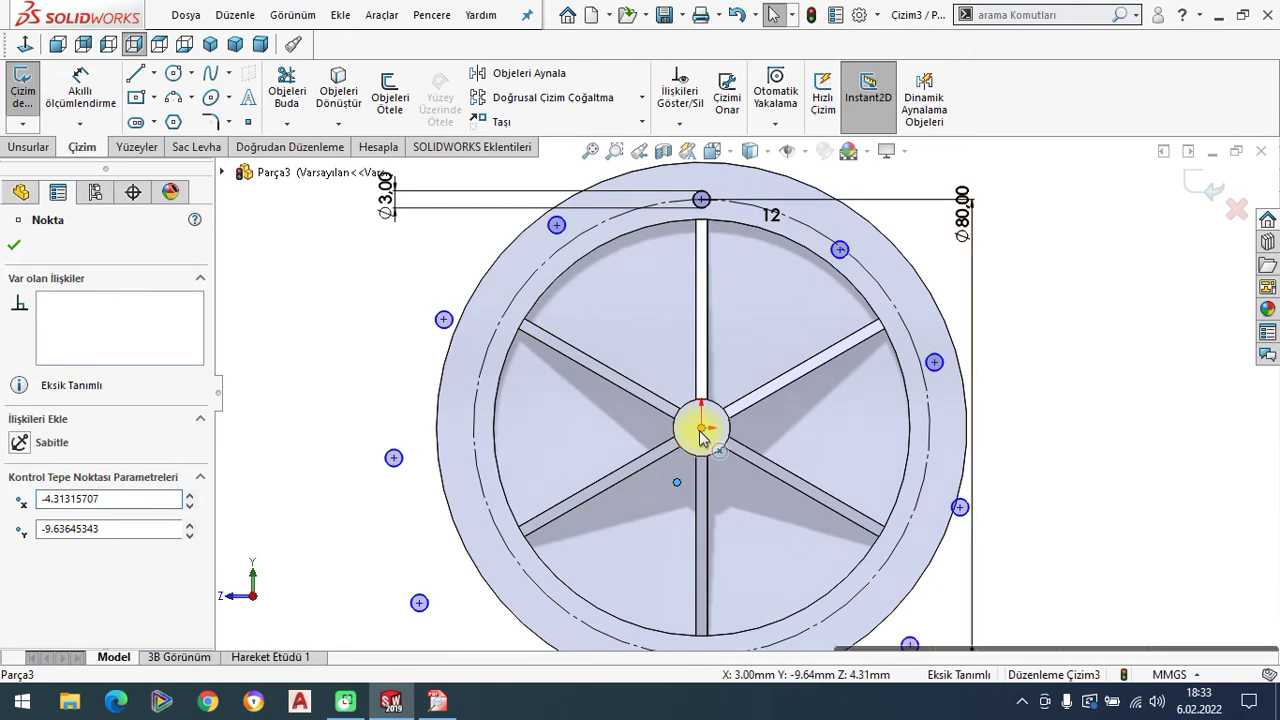
{"action": "left_click", "coordinate": [701, 427], "text": "ctrl"}
{"action": "left_click", "coordinate": [19, 596]}
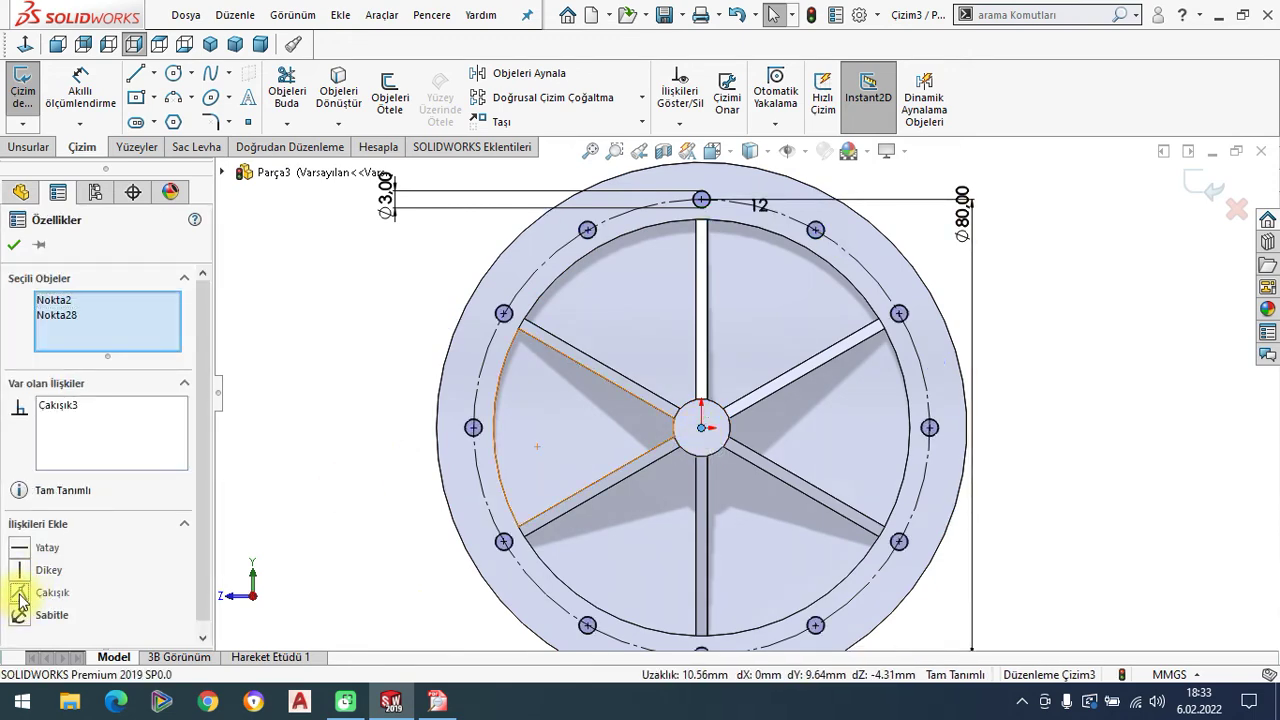
{"action": "left_click", "coordinate": [13, 248]}
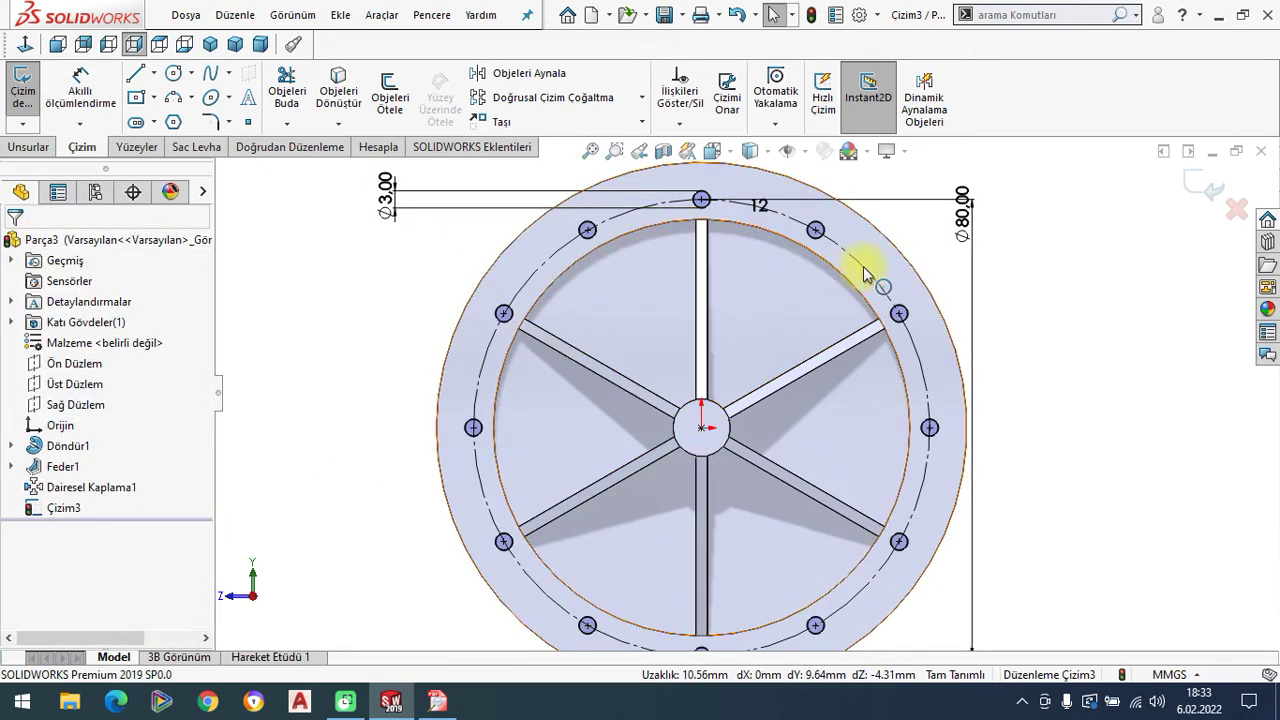
{"action": "left_click_drag", "start_coordinate": [962, 214], "coordinate": [1054, 438]}
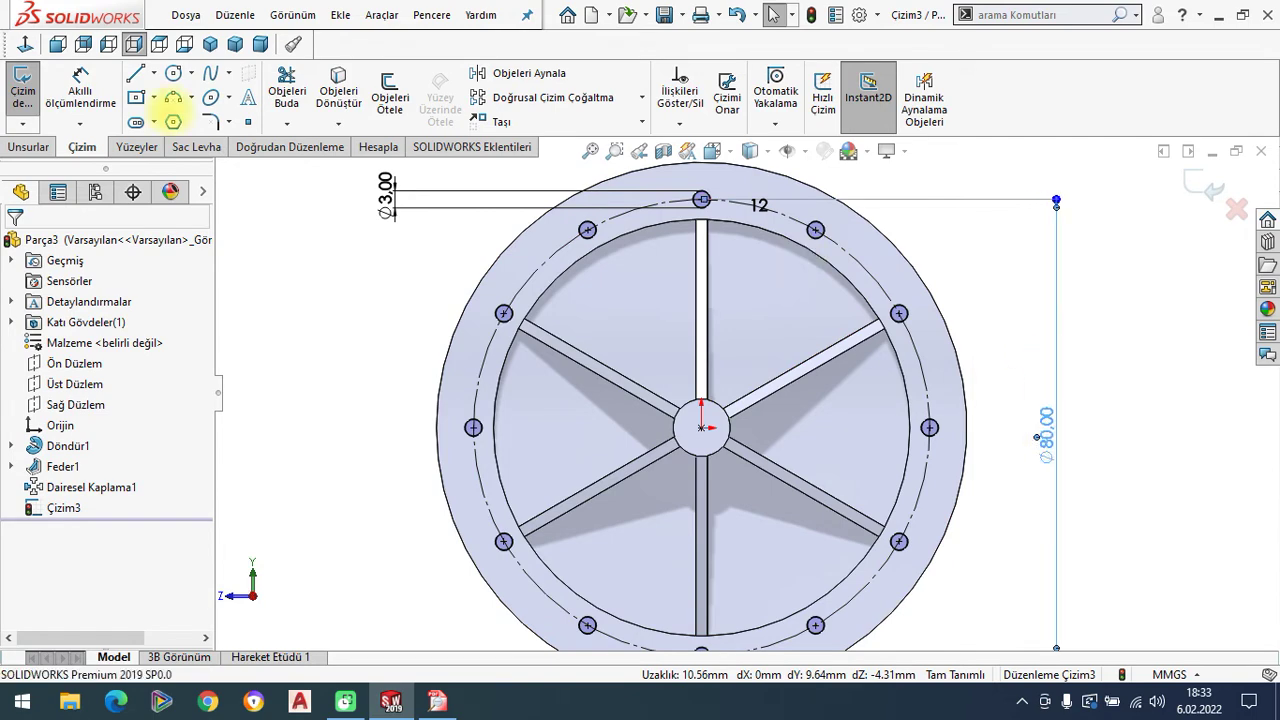
Cut the twelve Ø3 circles through the flange with an Up To Next extruded cut.
{"action": "left_click", "coordinate": [22, 238]}
{"action": "left_click", "coordinate": [210, 43]}
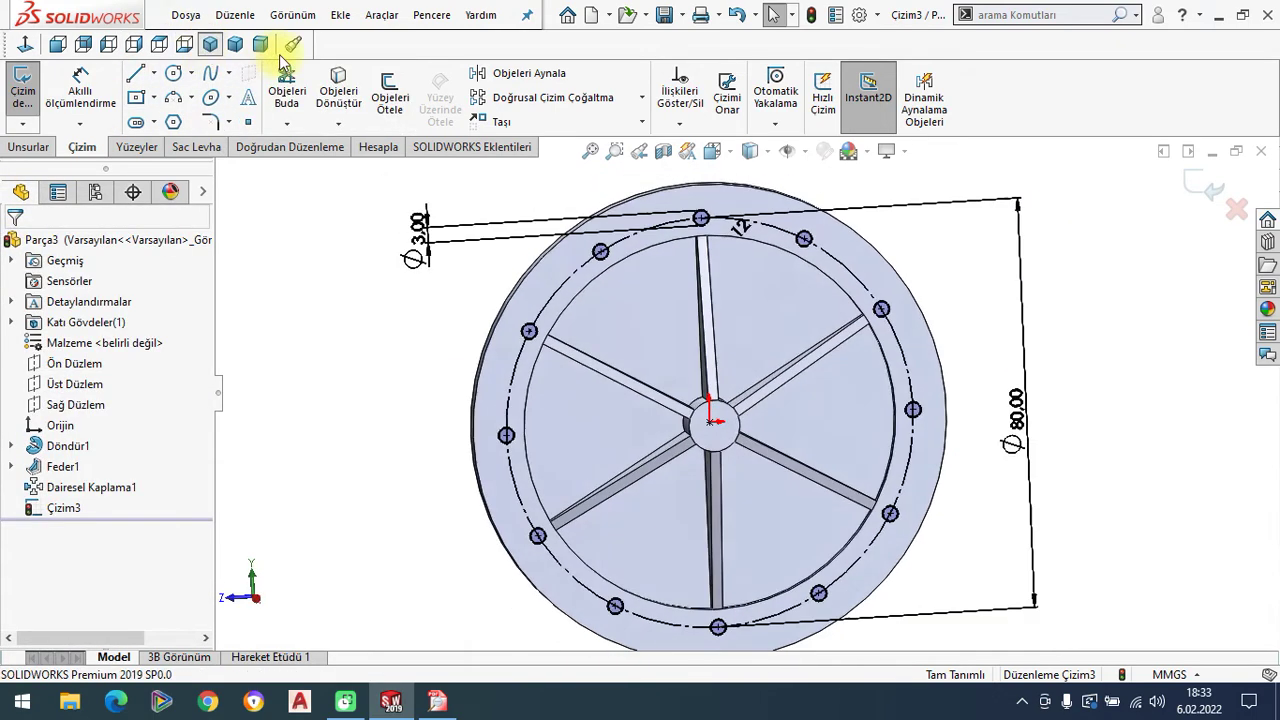
{"action": "left_click", "coordinate": [22, 148]}
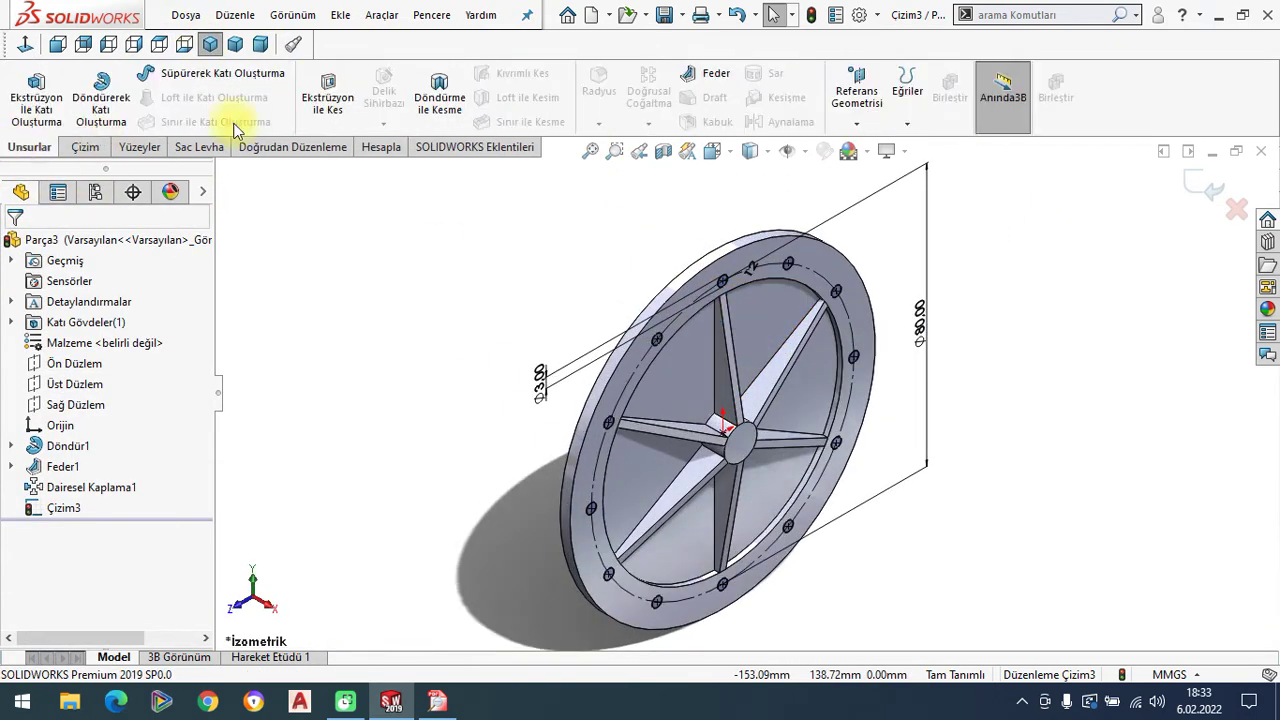
{"action": "left_click", "coordinate": [328, 95]}
{"action": "left_click", "coordinate": [73, 356]}
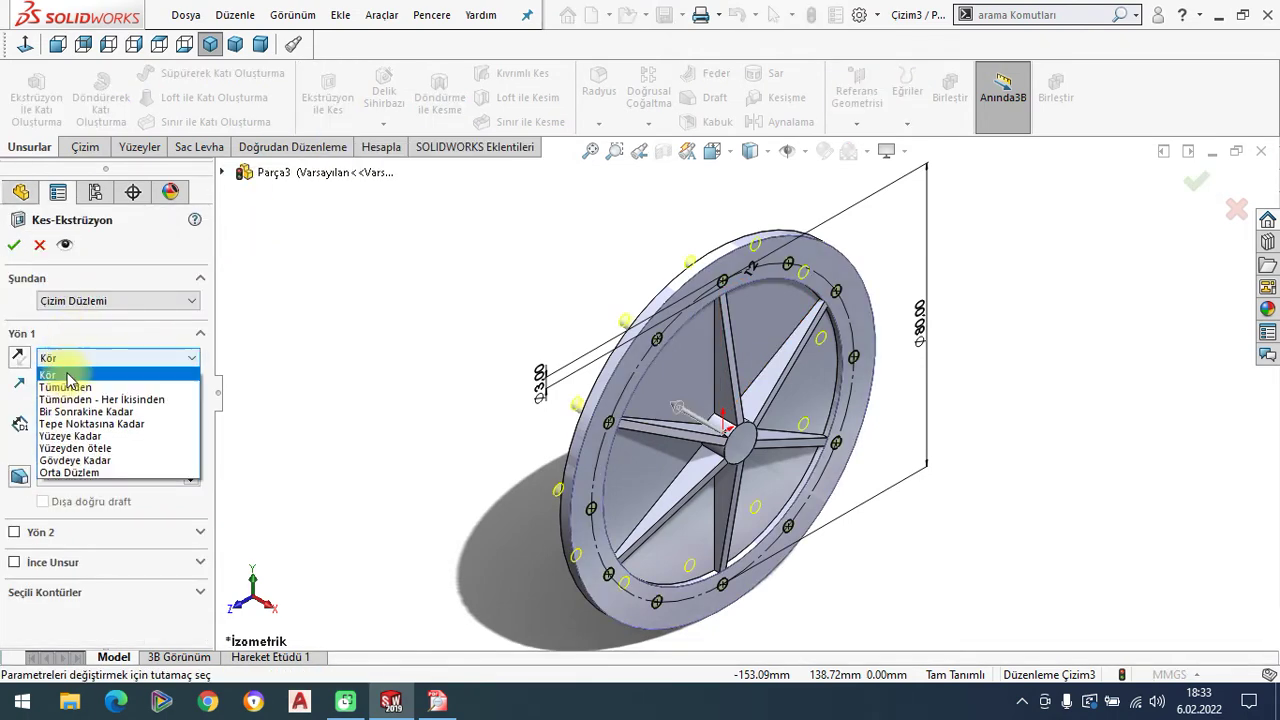
{"action": "left_click", "coordinate": [80, 409]}
{"action": "left_click", "coordinate": [14, 247]}
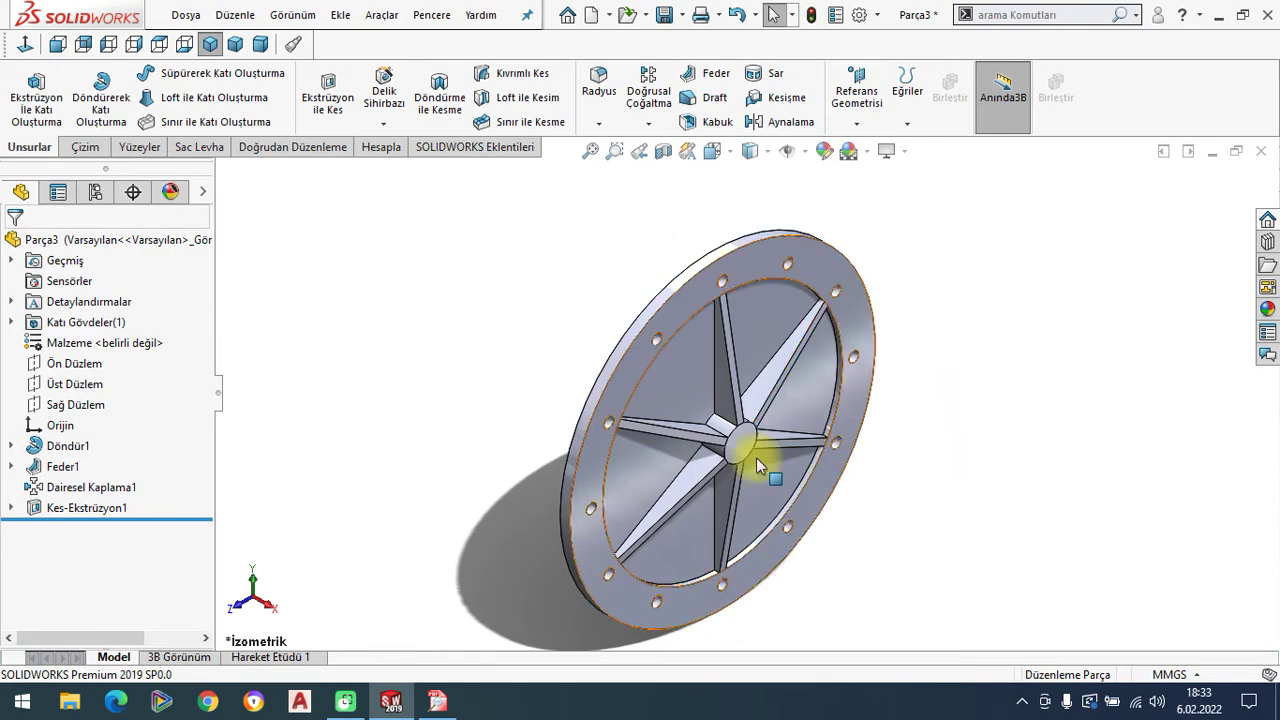
{"action": "mouse_move", "coordinate": [749, 457]}
{"action": "middle_mouse_down"}
{"action": "mouse_move", "coordinate": [729, 443]}
{"action": "mouse_move", "coordinate": [737, 400]}
{"action": "mouse_move", "coordinate": [808, 424]}
{"action": "mouse_move", "coordinate": [723, 420]}
{"action": "middle_mouse_up"}
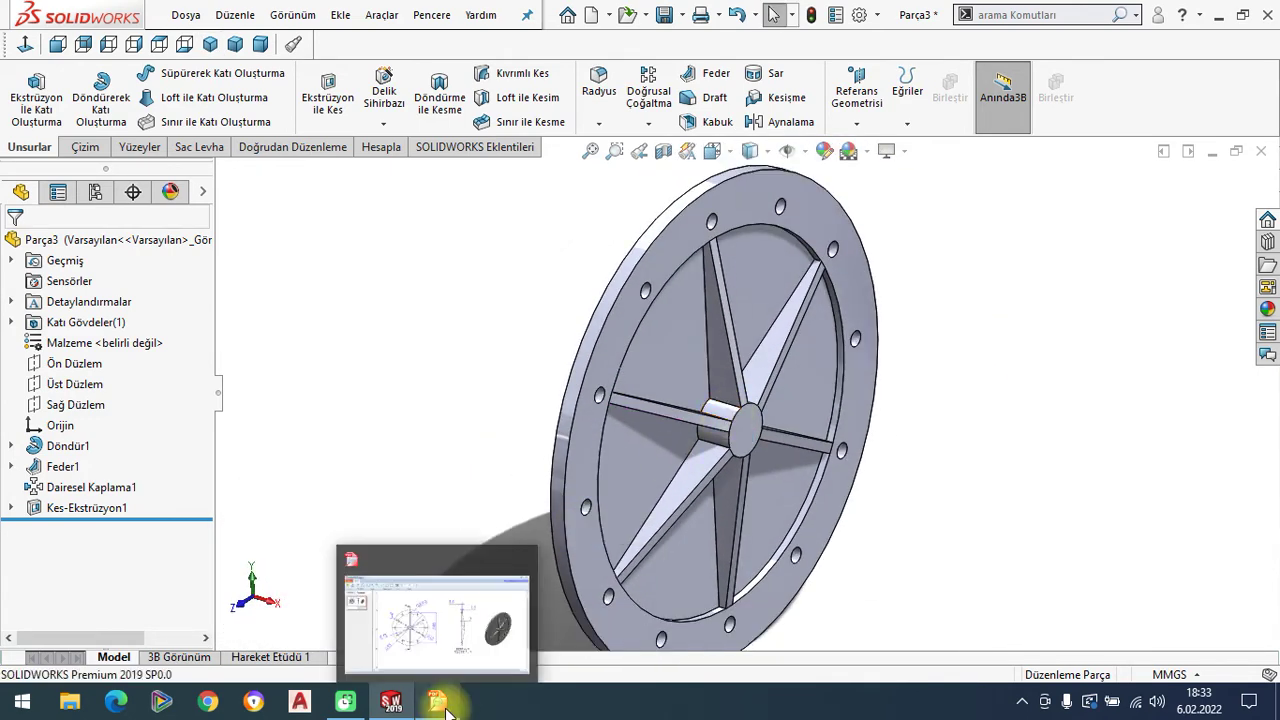
{"action": "left_click", "coordinate": [437, 701]}
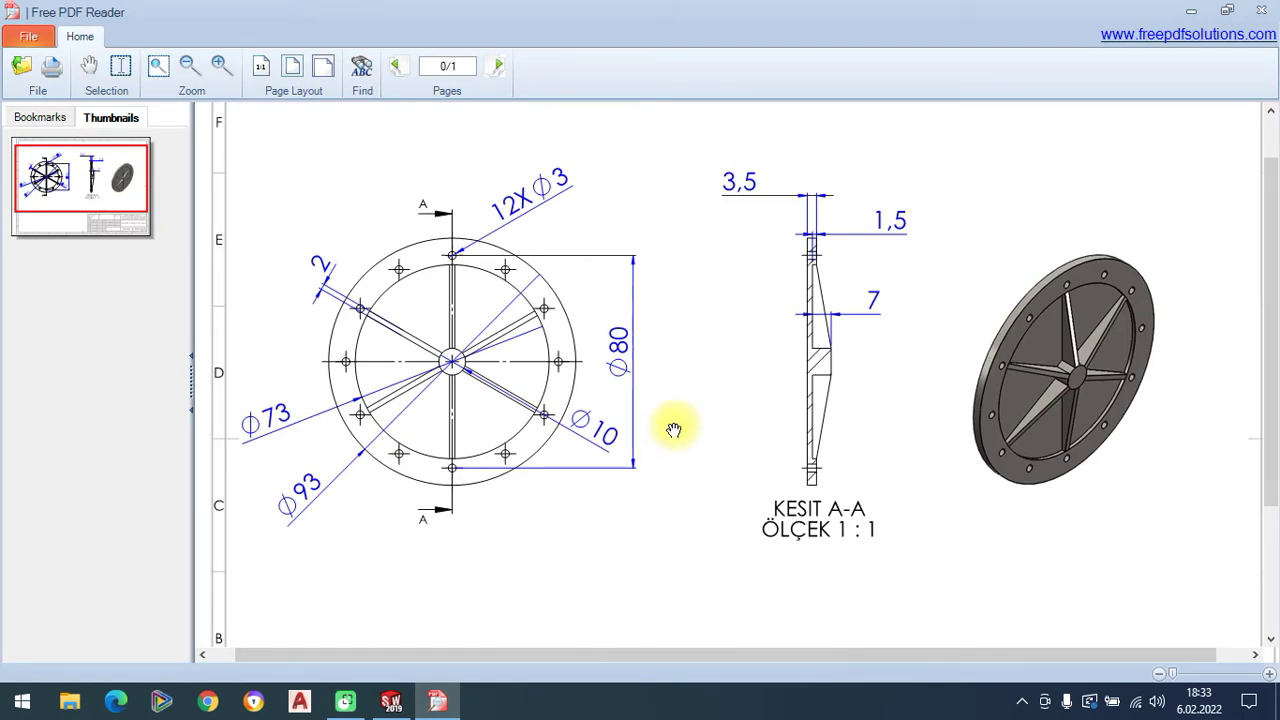
{"action": "left_click", "coordinate": [391, 701]}
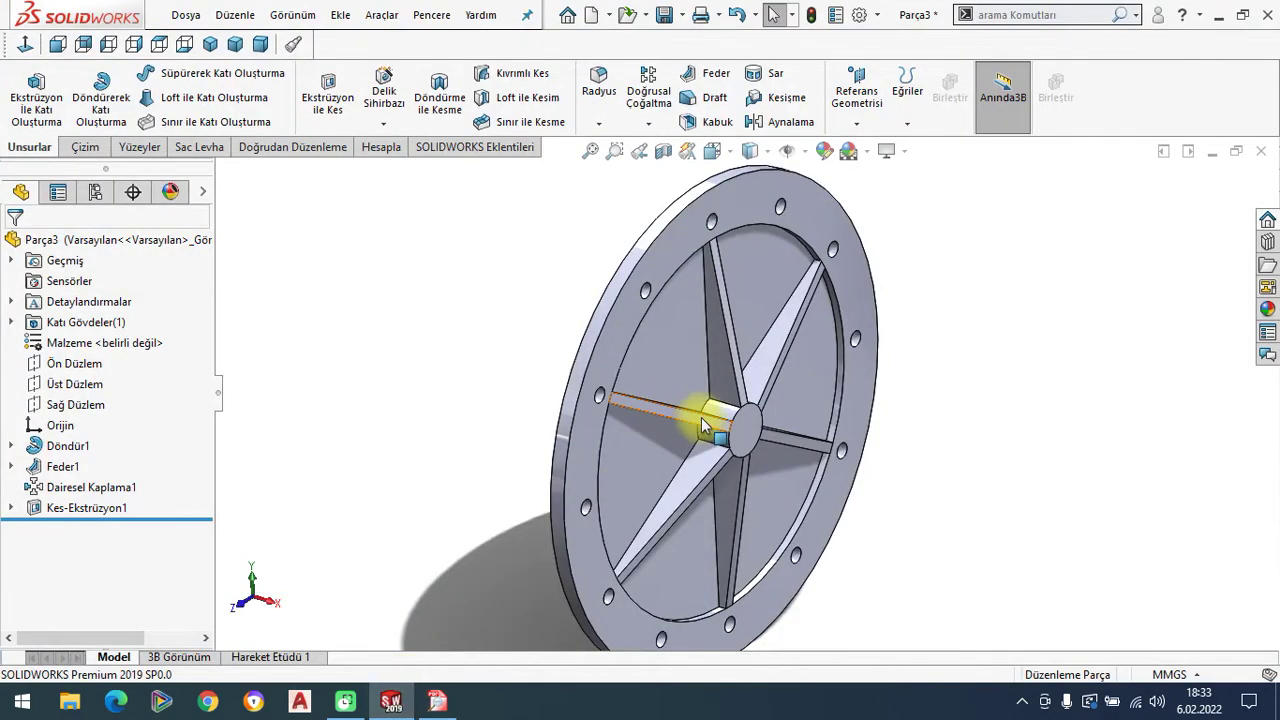
Orbit the finished plate to inspect its front, back and edge, then show the Evaluate tools.
{"action": "mouse_move", "coordinate": [698, 425]}
{"action": "middle_mouse_down"}
{"action": "mouse_move", "coordinate": [718, 411]}
{"action": "mouse_move", "coordinate": [698, 423]}
{"action": "mouse_move", "coordinate": [671, 403]}
{"action": "mouse_move", "coordinate": [774, 449]}
{"action": "mouse_move", "coordinate": [691, 423]}
{"action": "mouse_move", "coordinate": [808, 491]}
{"action": "mouse_move", "coordinate": [814, 217]}
{"action": "middle_mouse_up"}
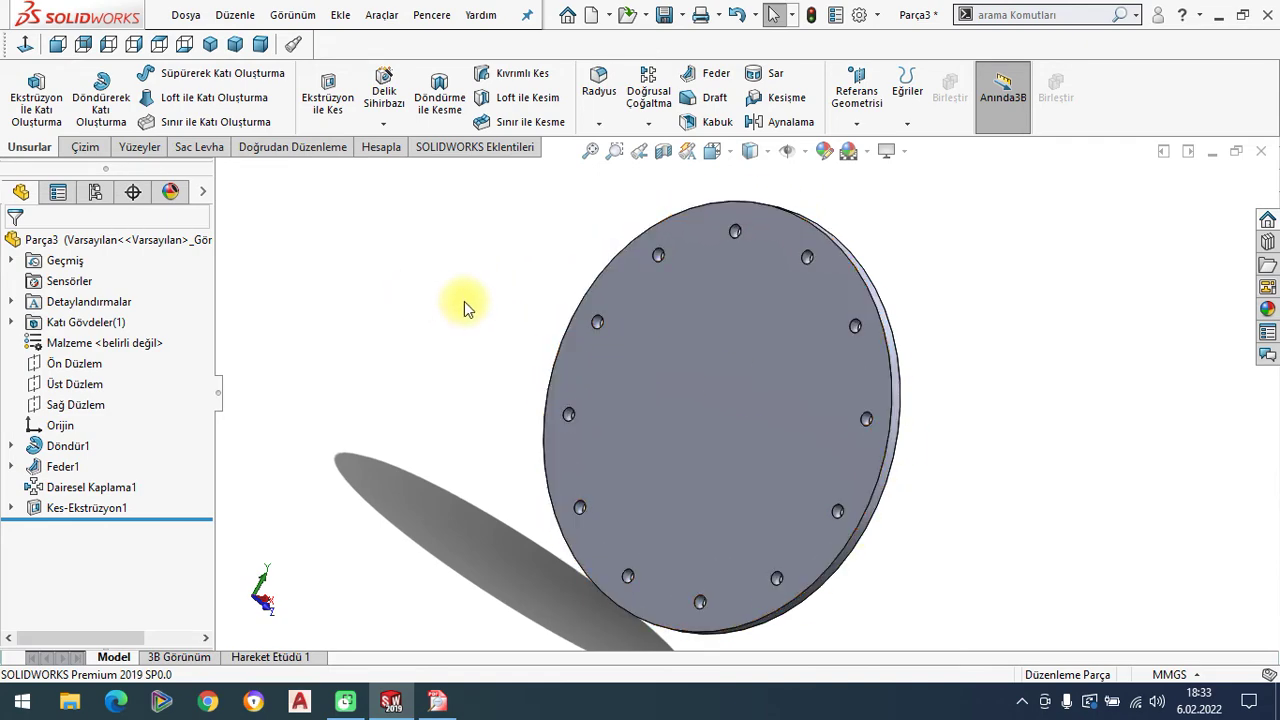
{"action": "mouse_move", "coordinate": [537, 343]}
{"action": "middle_mouse_down"}
{"action": "mouse_move", "coordinate": [486, 329]}
{"action": "mouse_move", "coordinate": [546, 362]}
{"action": "mouse_move", "coordinate": [571, 314]}
{"action": "mouse_move", "coordinate": [610, 368]}
{"action": "mouse_move", "coordinate": [560, 334]}
{"action": "middle_mouse_up"}
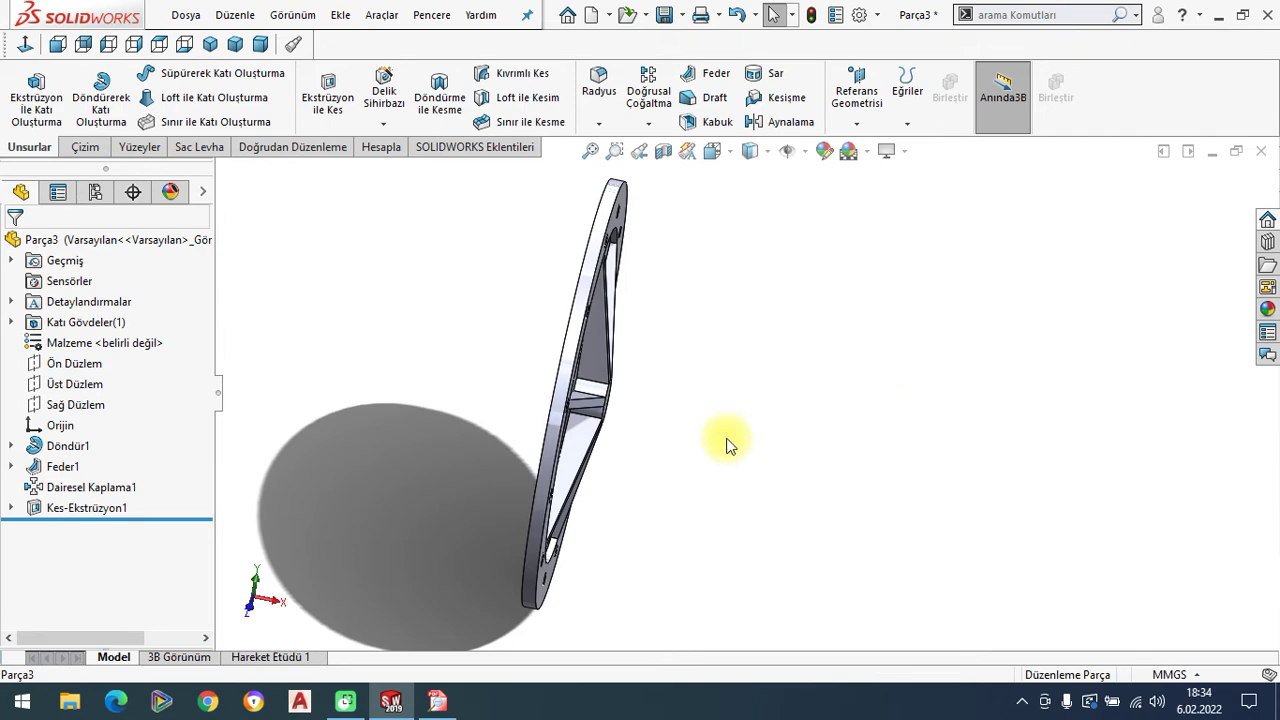
{"action": "mouse_move", "coordinate": [727, 445]}
{"action": "middle_mouse_down"}
{"action": "mouse_move", "coordinate": [686, 386]}
{"action": "mouse_move", "coordinate": [640, 362]}
{"action": "middle_mouse_up"}
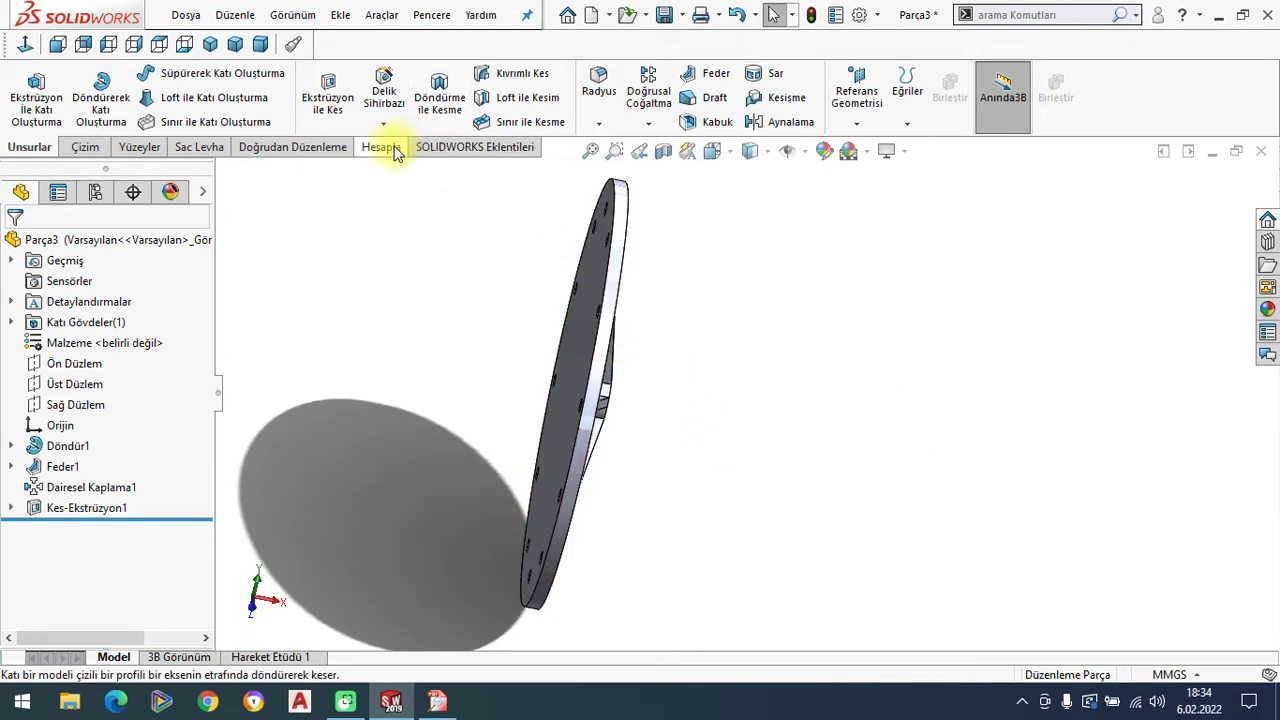
{"action": "left_click", "coordinate": [390, 148]}
Measure the outer rim face, reading an area of 2522.64 mm^2.
{"action": "left_click", "coordinate": [132, 90]}
{"action": "left_click", "coordinate": [600, 330]}
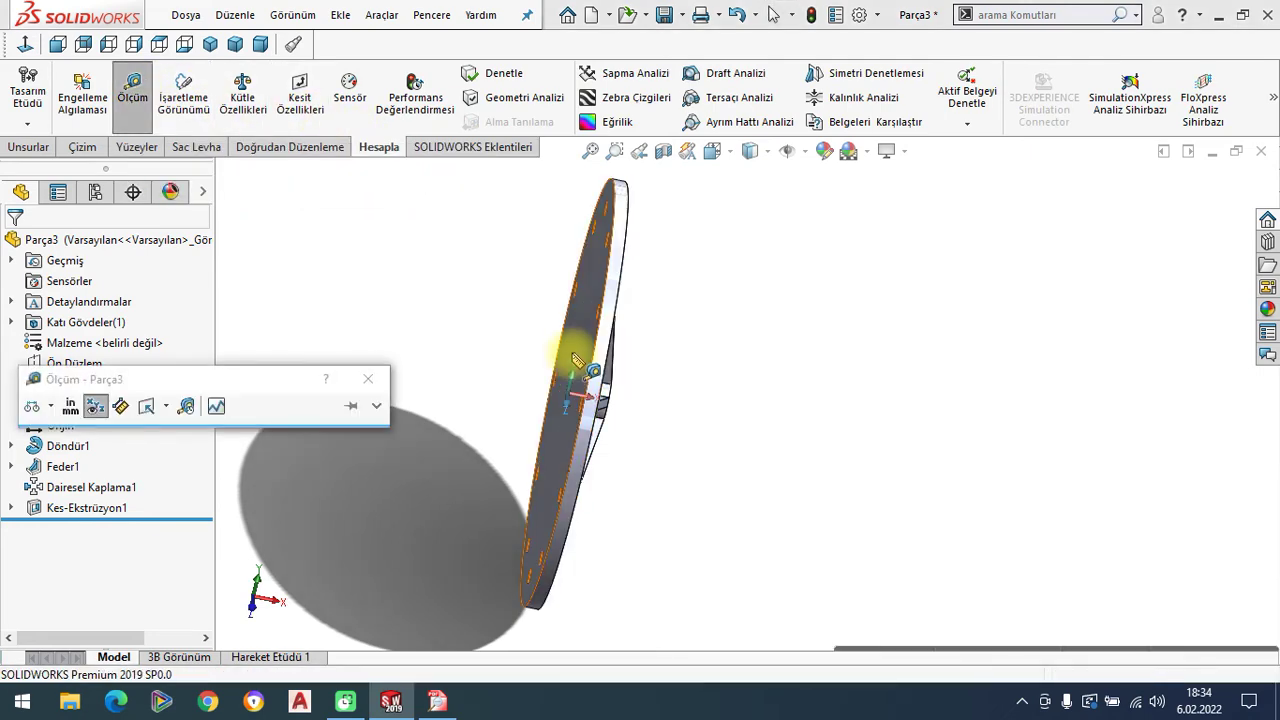
{"action": "mouse_move", "coordinate": [571, 357]}
{"action": "middle_mouse_down"}
{"action": "mouse_move", "coordinate": [640, 382]}
{"action": "mouse_move", "coordinate": [571, 223]}
{"action": "middle_mouse_up"}
{"action": "left_click", "coordinate": [575, 222]}
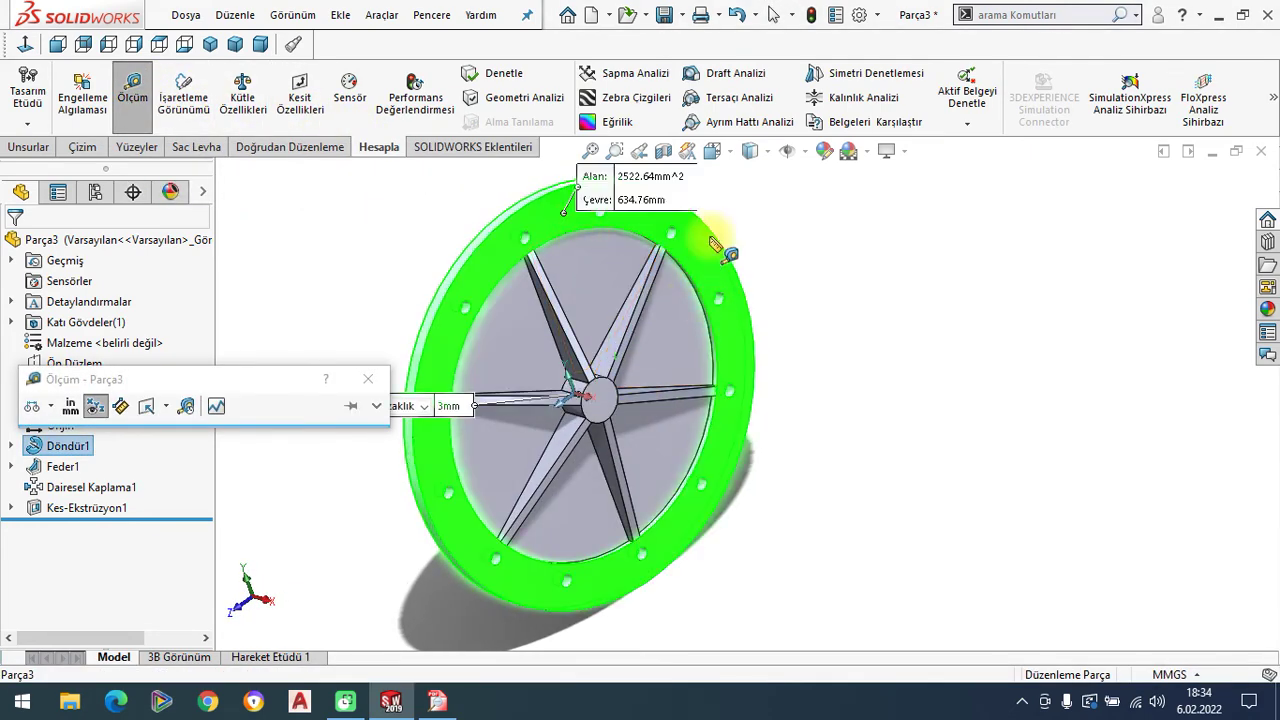
{"action": "key", "text": "Escape"}
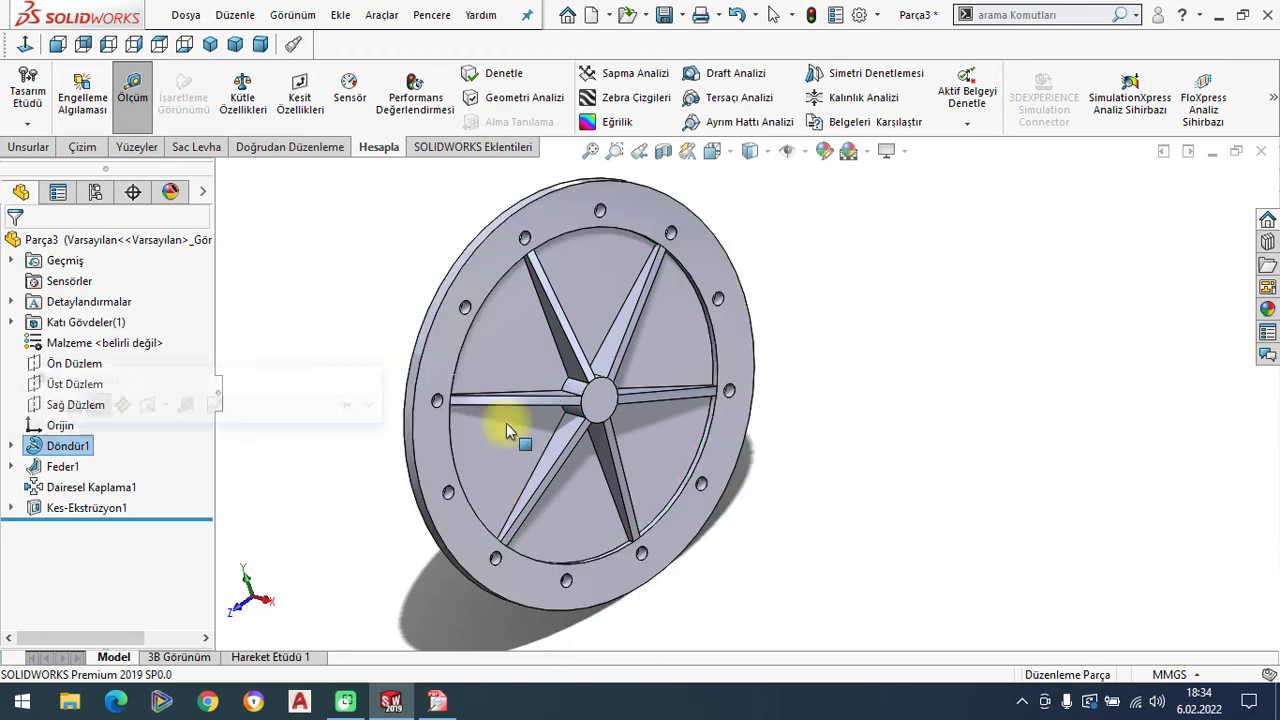
Start a new sketch on the disc's flat back face.
{"action": "mouse_move", "coordinate": [400, 337]}
{"action": "middle_mouse_down"}
{"action": "mouse_move", "coordinate": [451, 371]}
{"action": "mouse_move", "coordinate": [543, 366]}
{"action": "middle_mouse_up"}
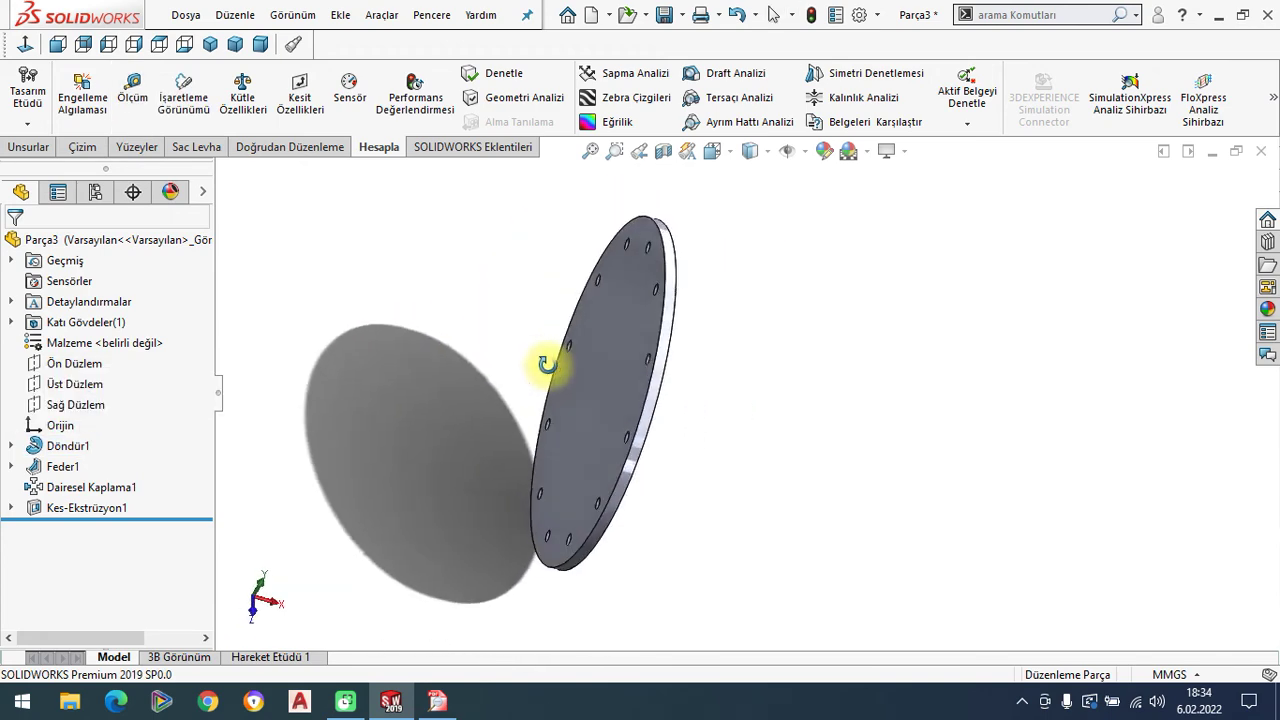
{"action": "middle_click_drag", "start_coordinate": [643, 337], "coordinate": [843, 389]}
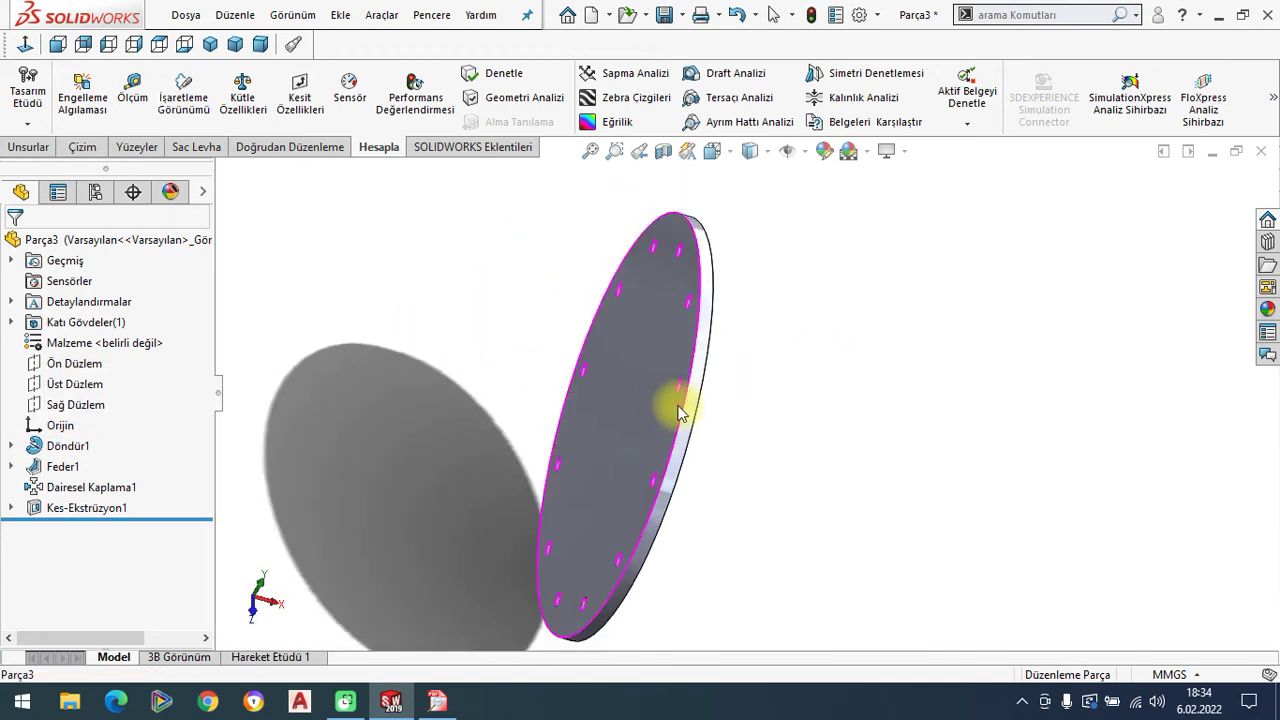
{"action": "middle_click_drag", "start_coordinate": [680, 409], "coordinate": [680, 400]}
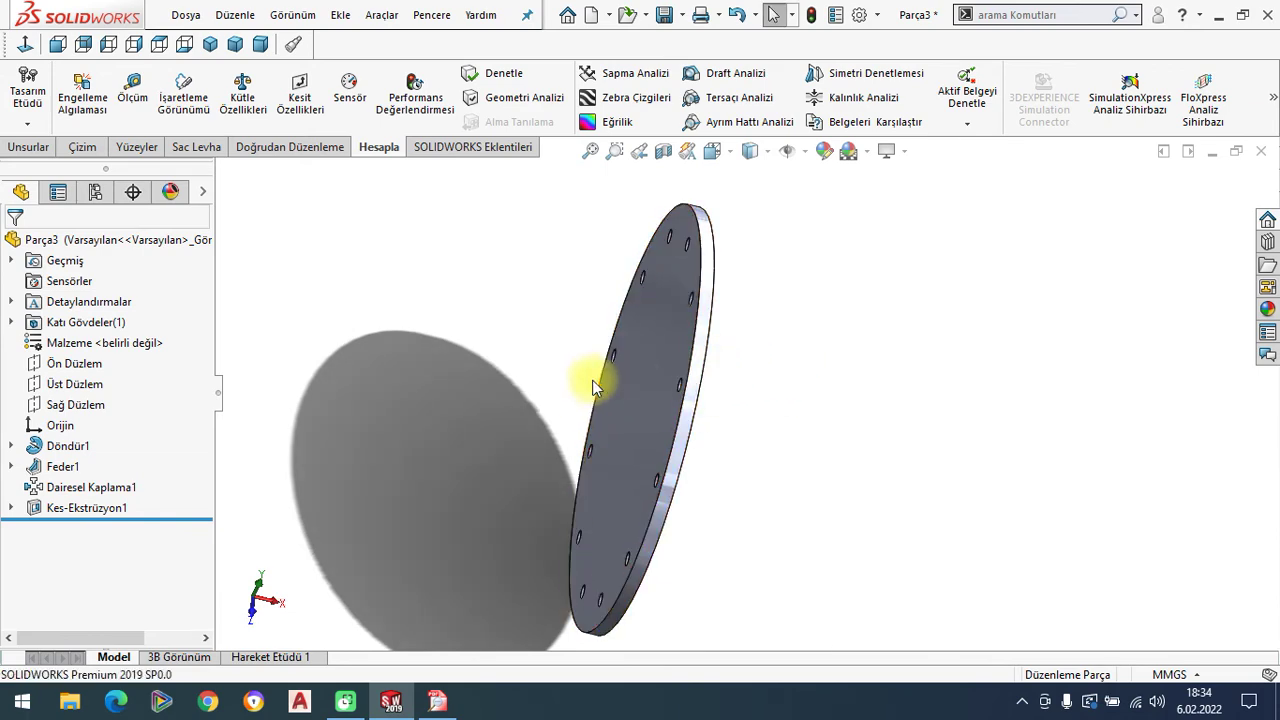
{"action": "left_click", "coordinate": [629, 409]}
{"action": "left_click", "coordinate": [706, 336]}
Draw a circle at the back-face origin and dimension it to Ø72, fully defining Çizim4.
{"action": "left_click", "coordinate": [24, 43]}
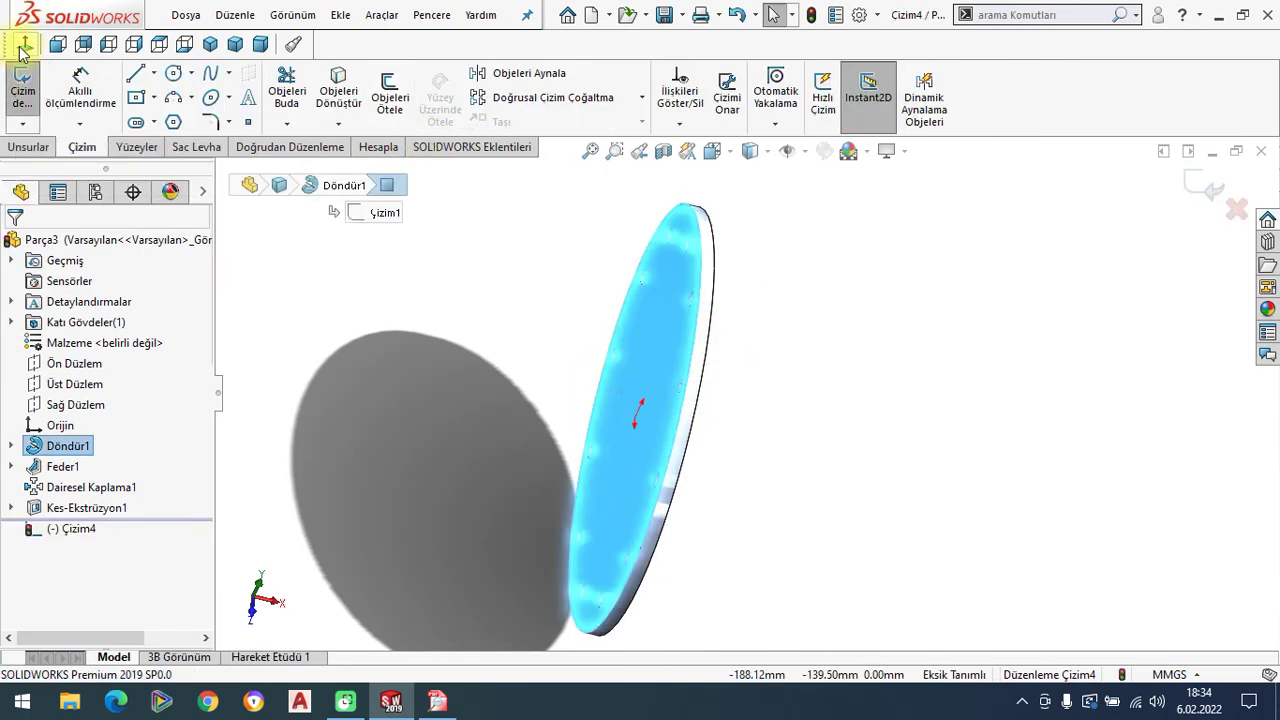
{"action": "left_click", "coordinate": [173, 73]}
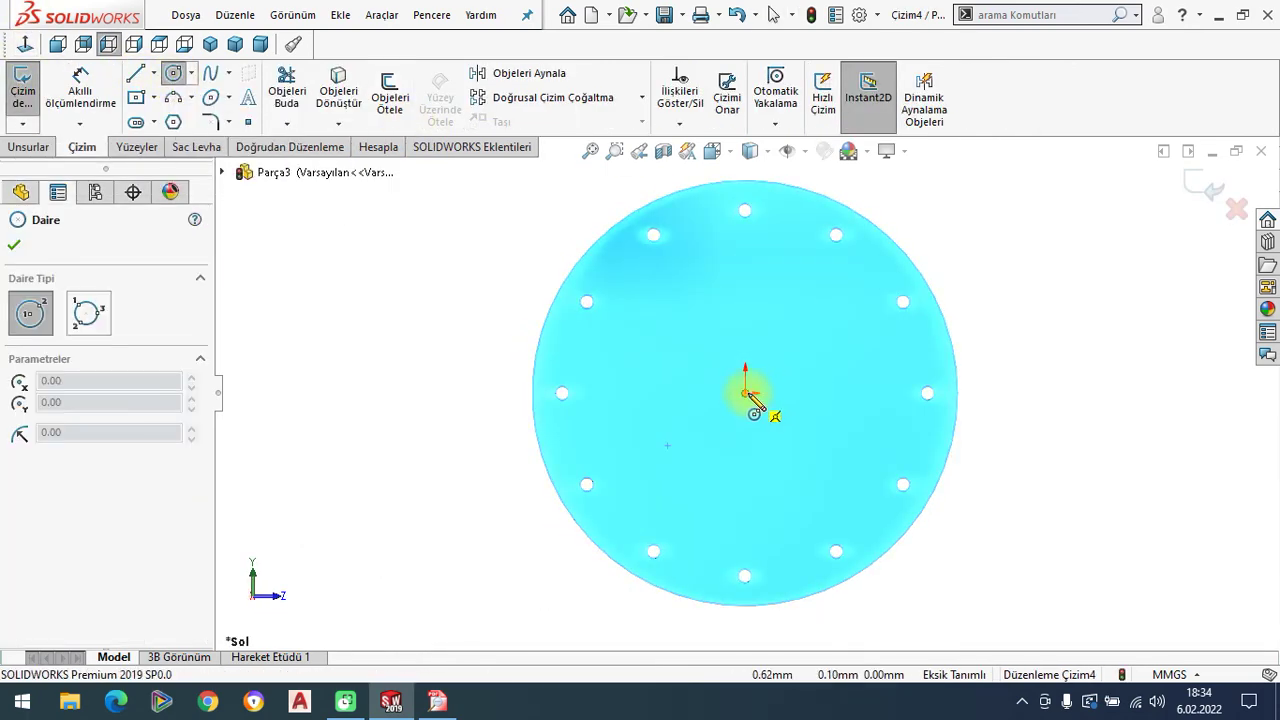
{"action": "left_click", "coordinate": [746, 393]}
{"action": "left_click", "coordinate": [745, 243]}
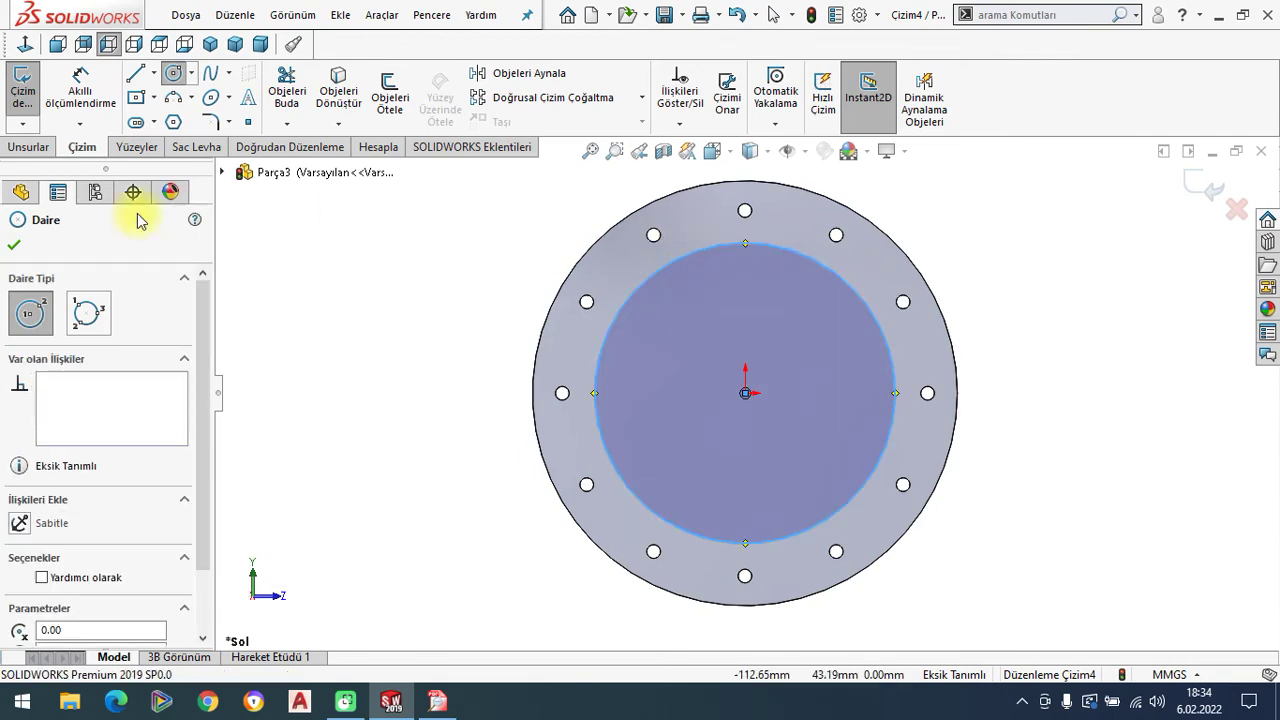
{"action": "left_click", "coordinate": [13, 247]}
{"action": "left_click", "coordinate": [80, 88]}
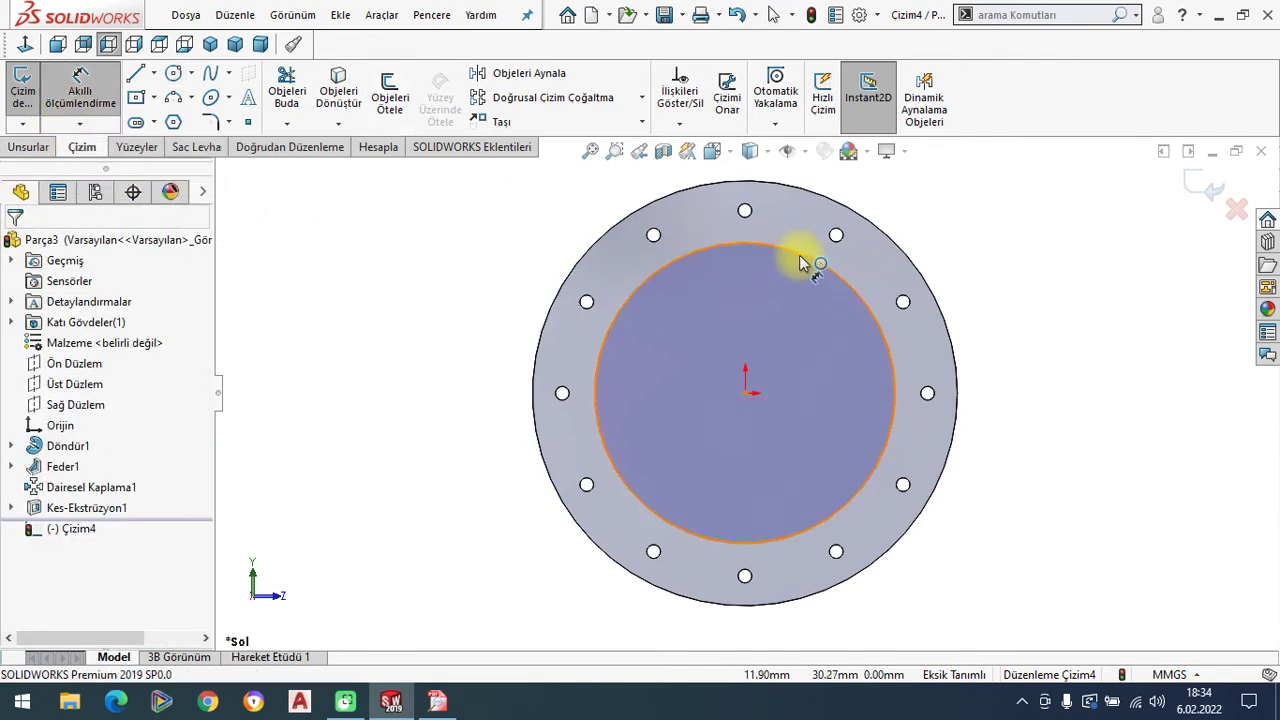
{"action": "left_click", "coordinate": [803, 260]}
{"action": "left_click", "coordinate": [1018, 215]}
{"action": "key", "text": "Return"}
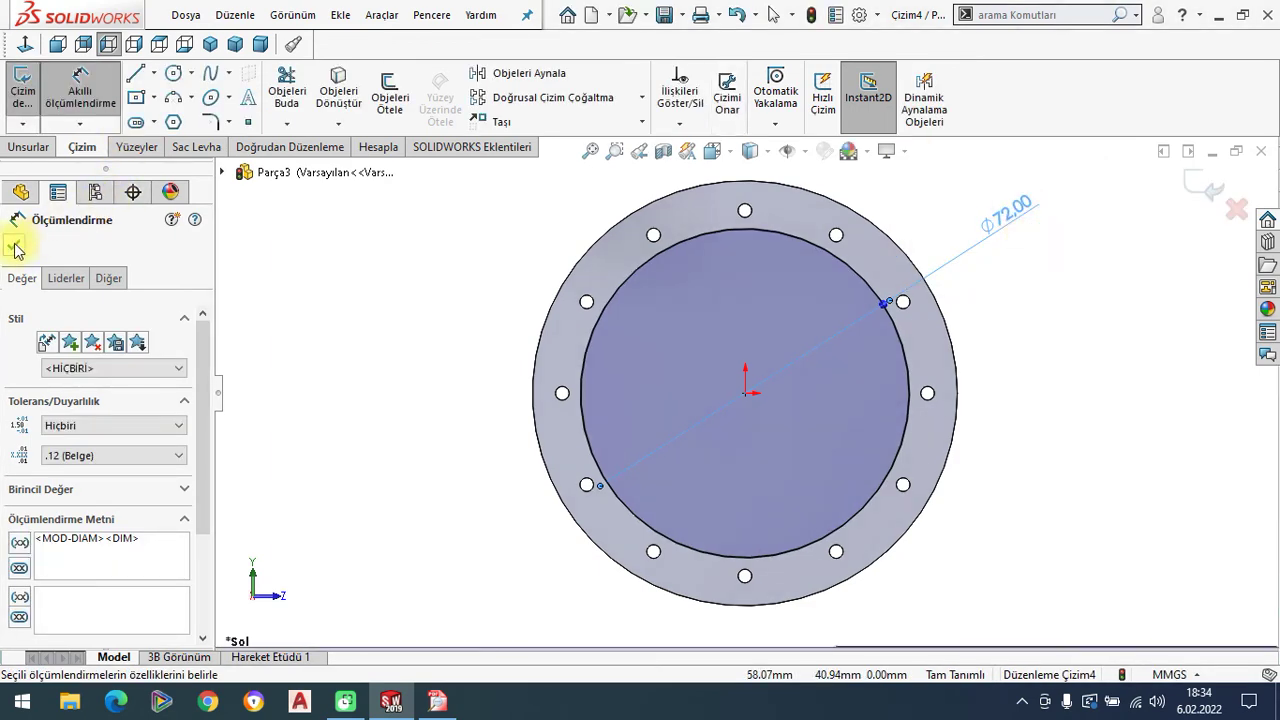
{"action": "left_click", "coordinate": [14, 247]}
{"action": "left_click", "coordinate": [209, 43]}
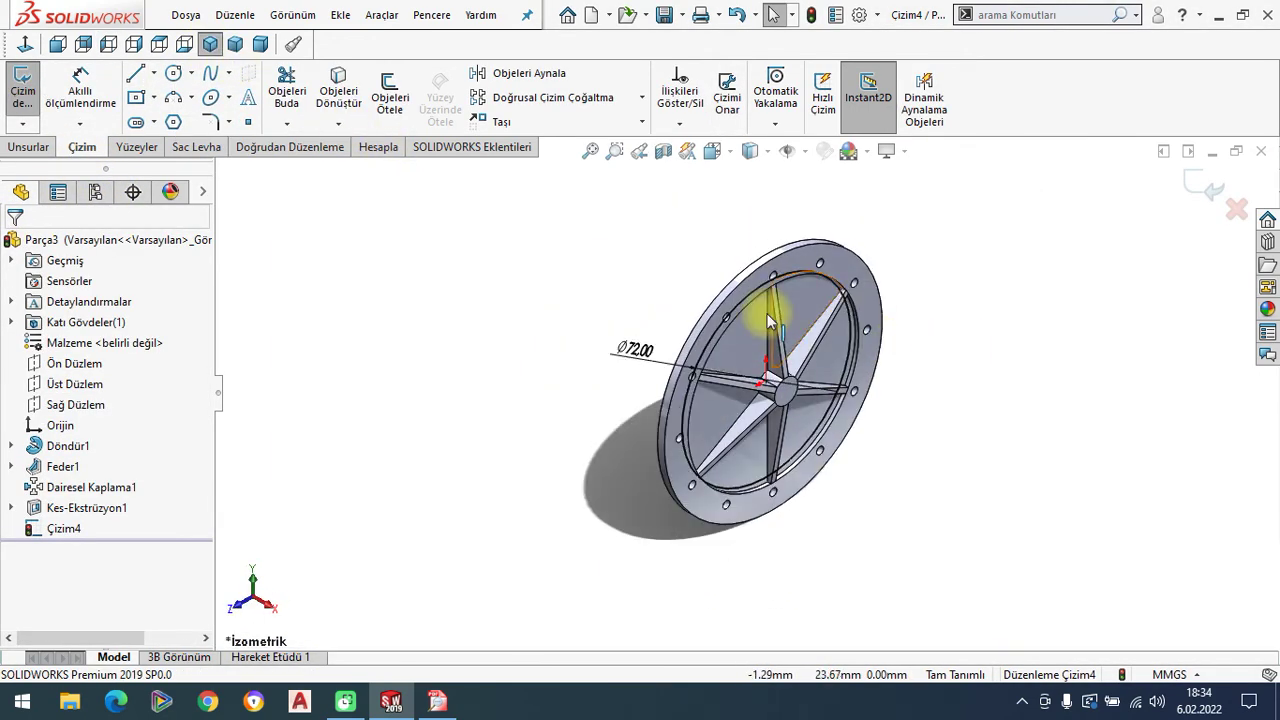
{"action": "scroll", "coordinate": [768, 320], "scroll_direction": "down", "scroll_amount": 2}
{"action": "left_click", "coordinate": [8, 150]}
Extrude the Ø72 circle 1 mm blind from the back face as a raised boss.
{"action": "left_click", "coordinate": [36, 95]}
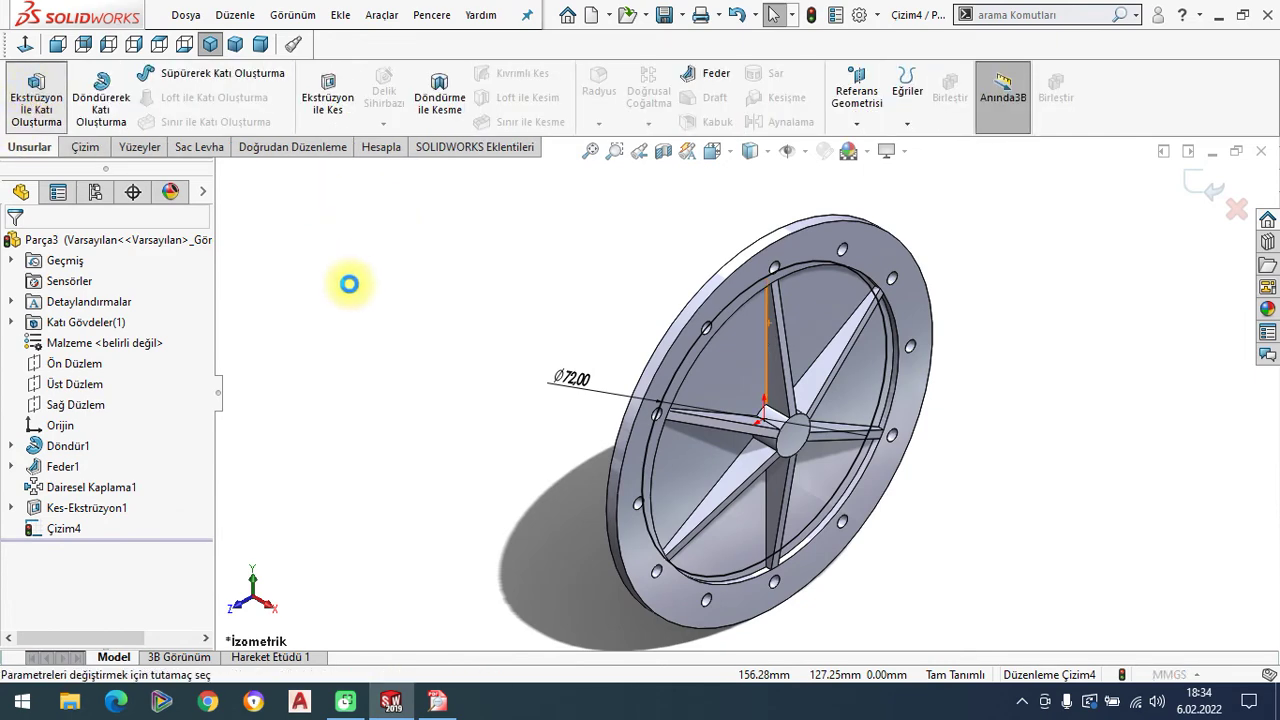
{"action": "type", "text": "1."}
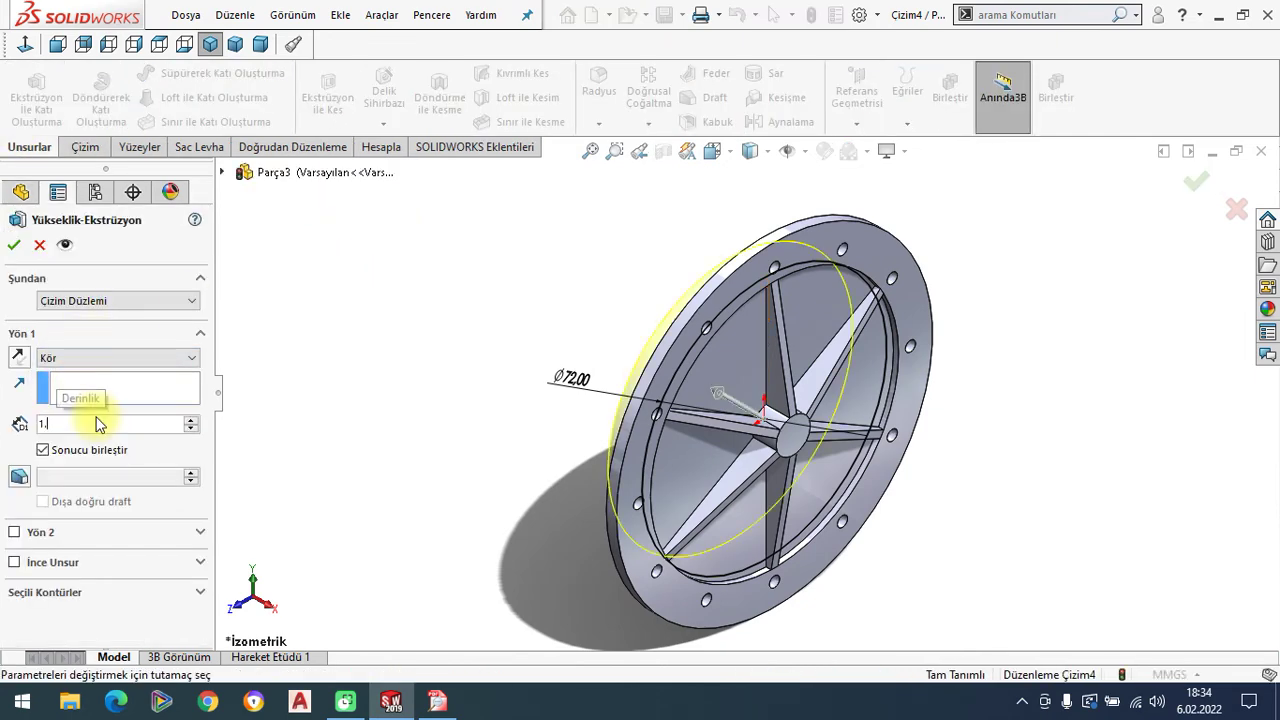
{"action": "key", "text": "Return"}
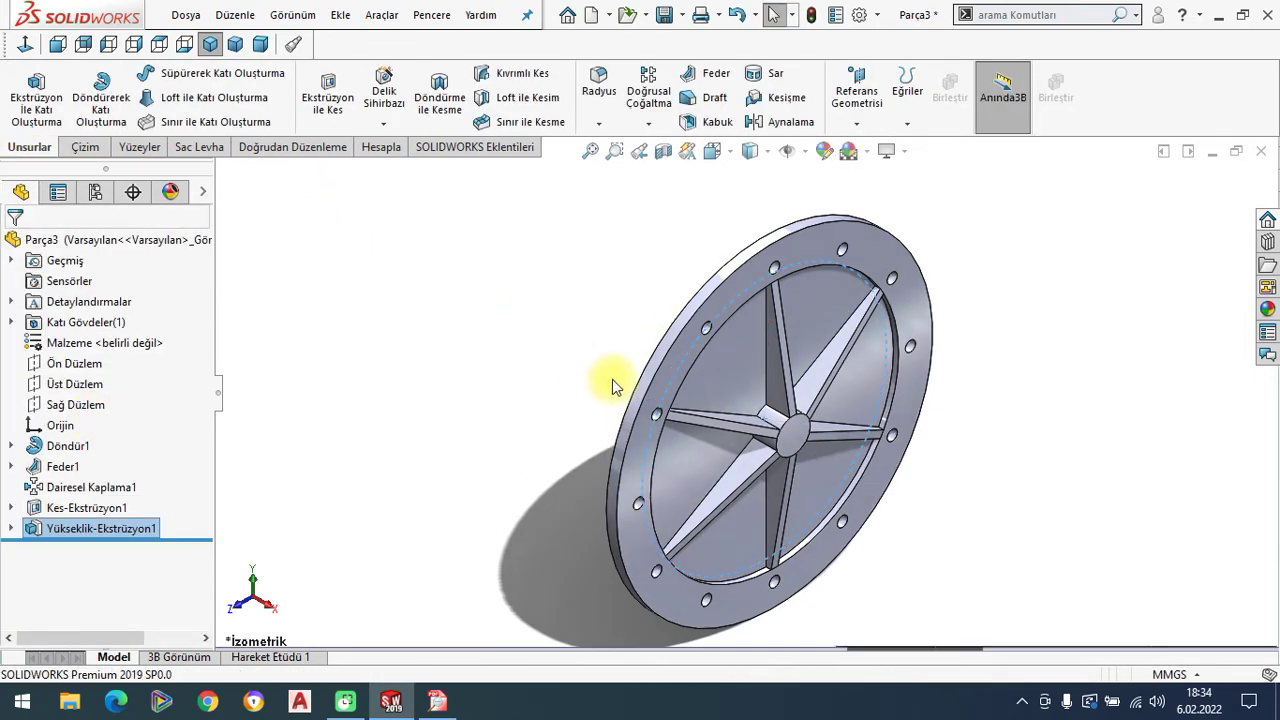
{"action": "mouse_move", "coordinate": [608, 380]}
{"action": "middle_mouse_down"}
{"action": "mouse_move", "coordinate": [668, 388]}
{"action": "mouse_move", "coordinate": [626, 337]}
{"action": "middle_mouse_up"}
{"action": "scroll", "coordinate": [626, 337], "scroll_direction": "down", "scroll_amount": 3}
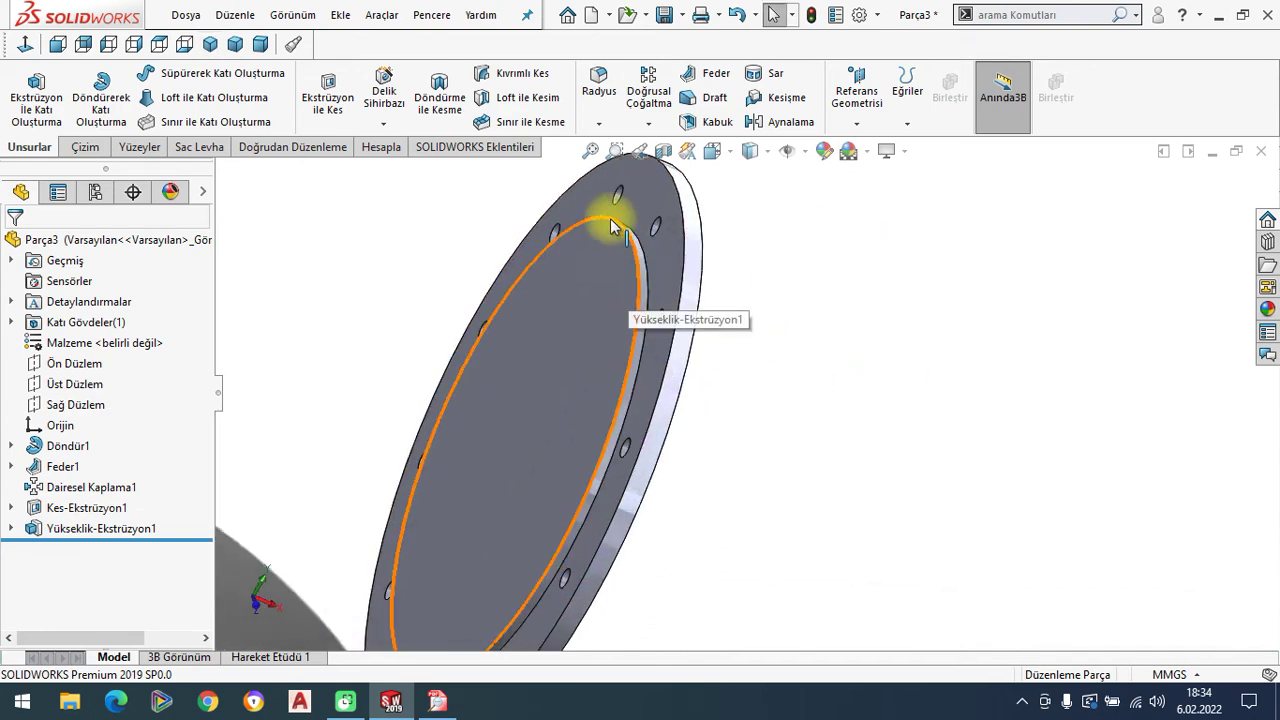
{"action": "middle_click_drag", "start_coordinate": [448, 484], "coordinate": [571, 449]}
{"action": "middle_click_drag", "start_coordinate": [708, 457], "coordinate": [694, 449]}
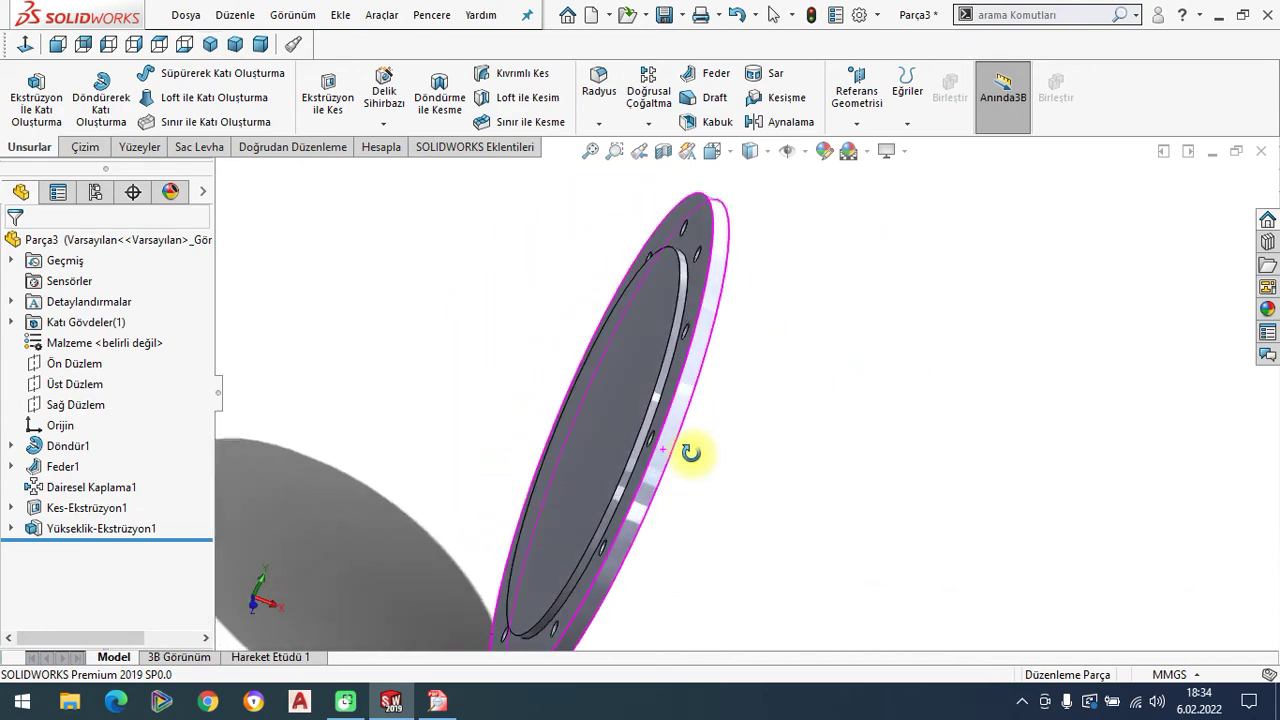
View the plate isometrically and compare it against the PDF reference drawing.
{"action": "left_click", "coordinate": [210, 43]}
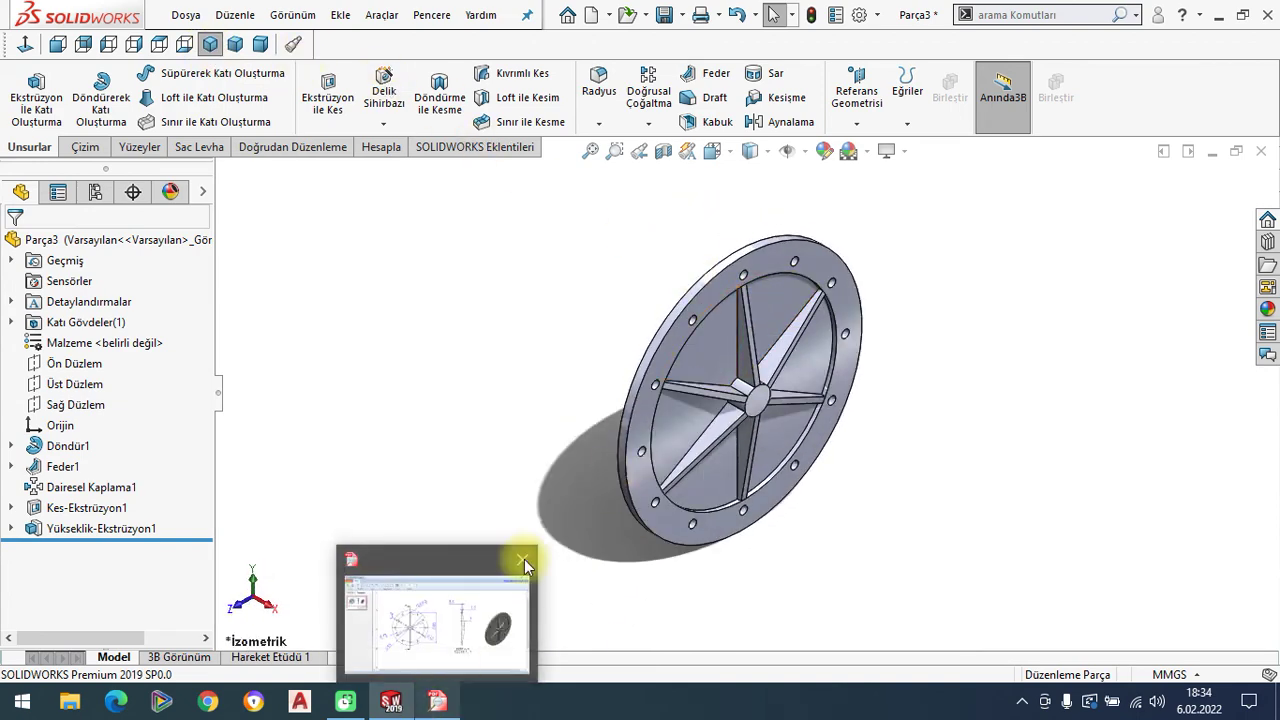
{"action": "middle_click_drag", "start_coordinate": [643, 371], "coordinate": [682, 434]}
{"action": "mouse_move", "coordinate": [771, 337]}
{"action": "middle_mouse_down"}
{"action": "mouse_move", "coordinate": [829, 453]}
{"action": "mouse_move", "coordinate": [811, 443]}
{"action": "middle_mouse_up"}
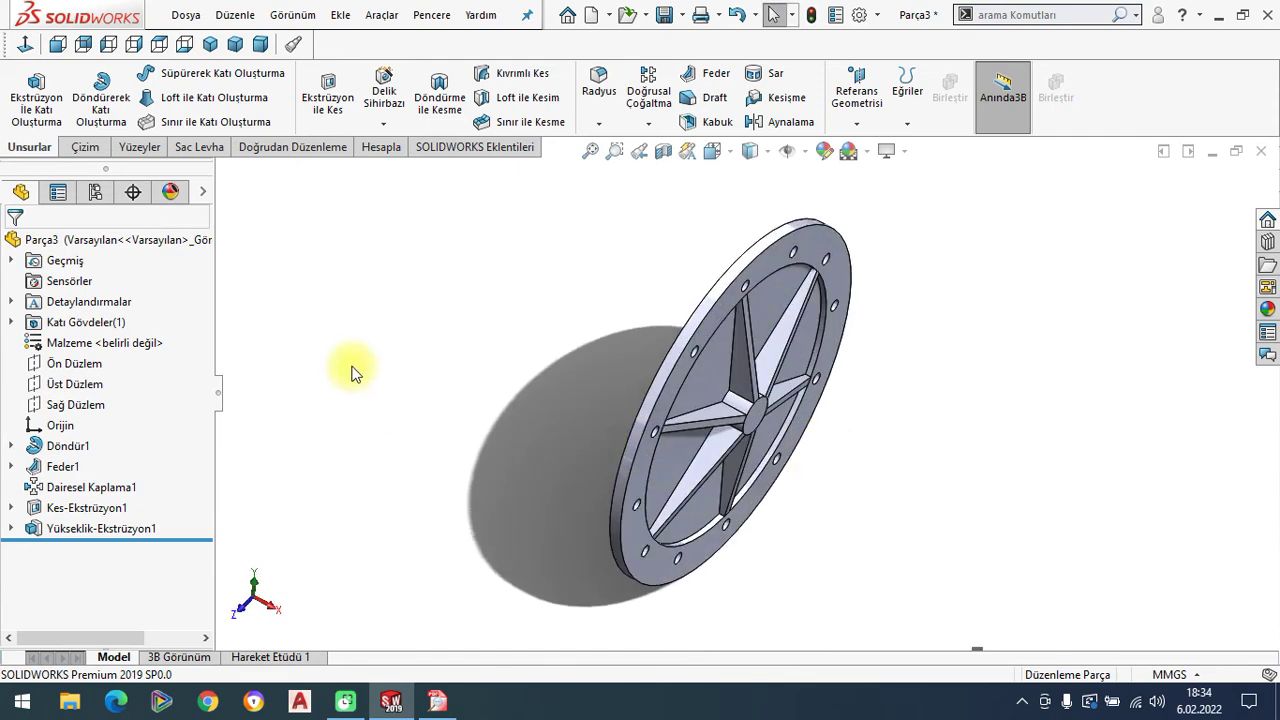
{"action": "mouse_move", "coordinate": [437, 701]}
{"action": "left_click", "coordinate": [449, 709]}
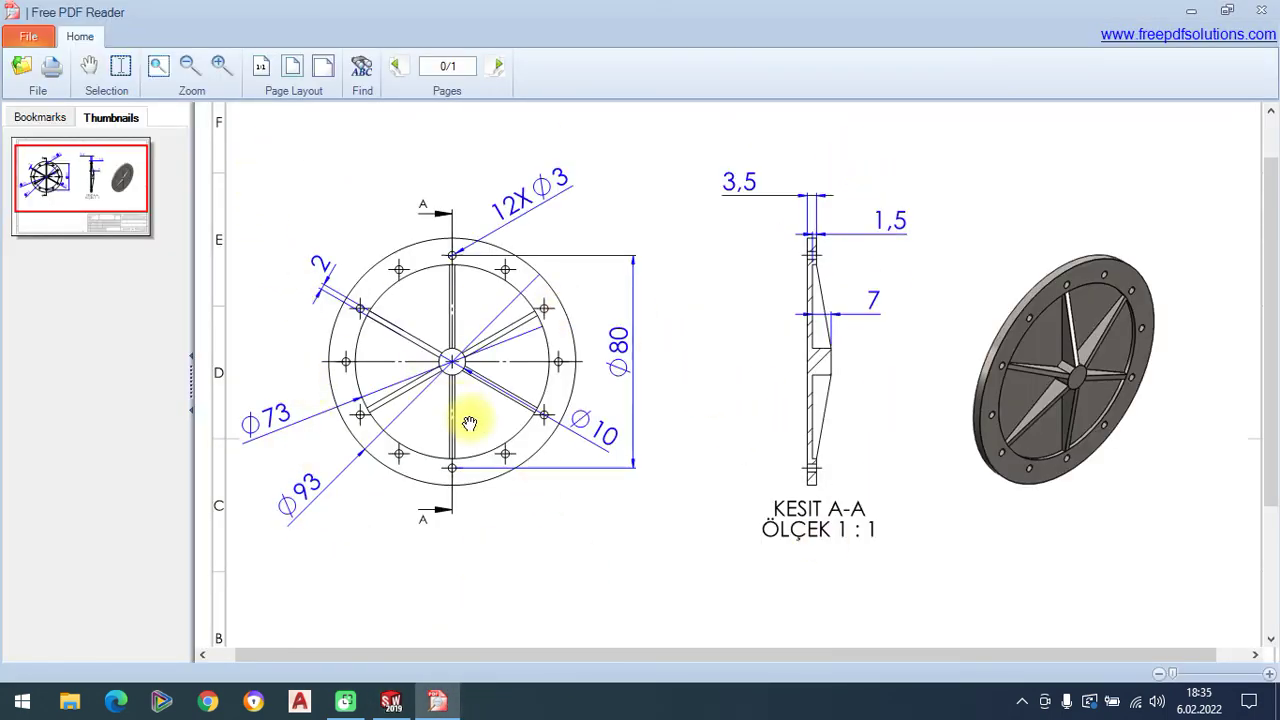
{"action": "left_click", "coordinate": [391, 701]}
{"action": "middle_click_drag", "start_coordinate": [826, 443], "coordinate": [760, 405]}
Assign 201 Tavlı Paslanmaz Çelik (SS) from the Çelik group as the flange material.
{"action": "right_click", "coordinate": [110, 355]}
{"action": "left_click", "coordinate": [260, 359]}
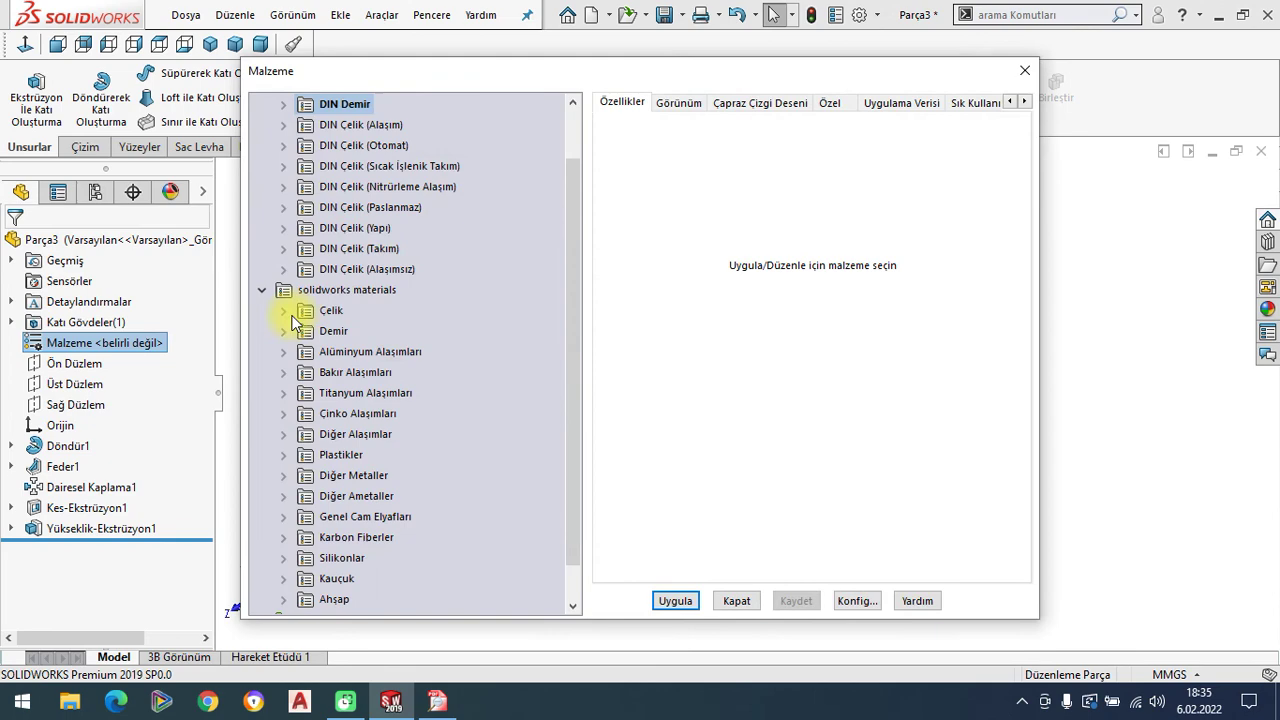
{"action": "left_click", "coordinate": [285, 310]}
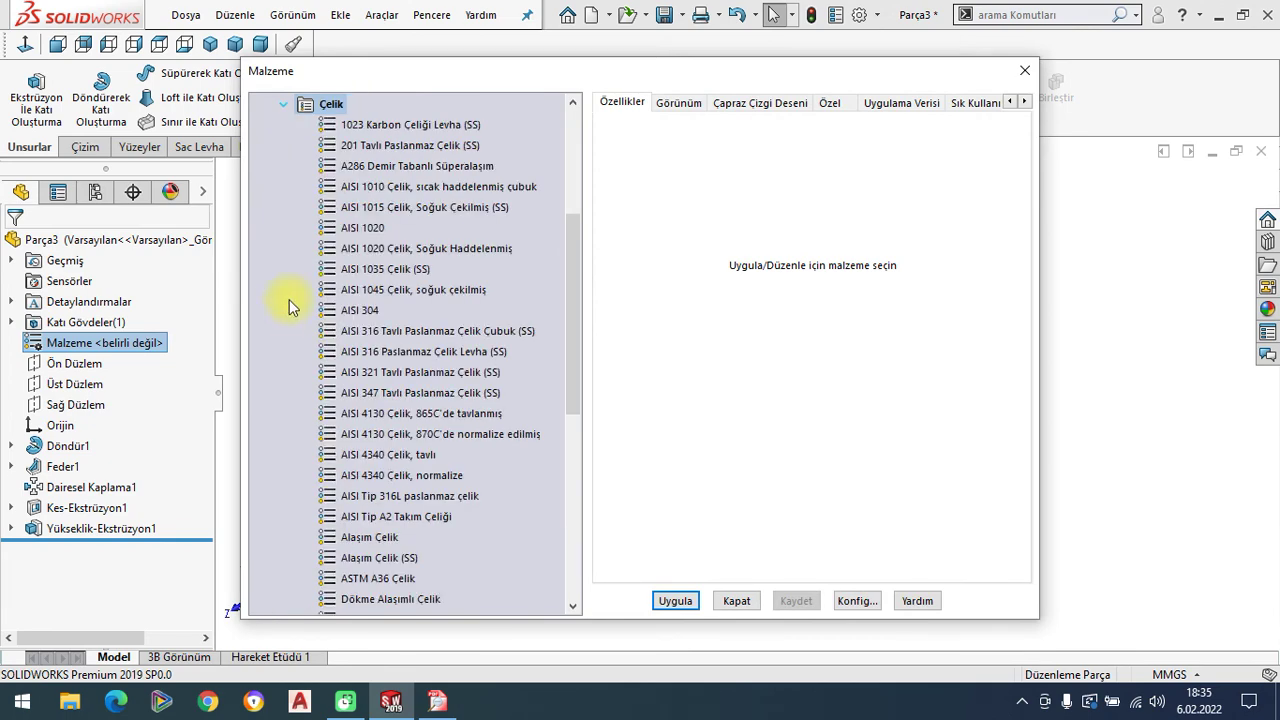
{"action": "left_click", "coordinate": [401, 147]}
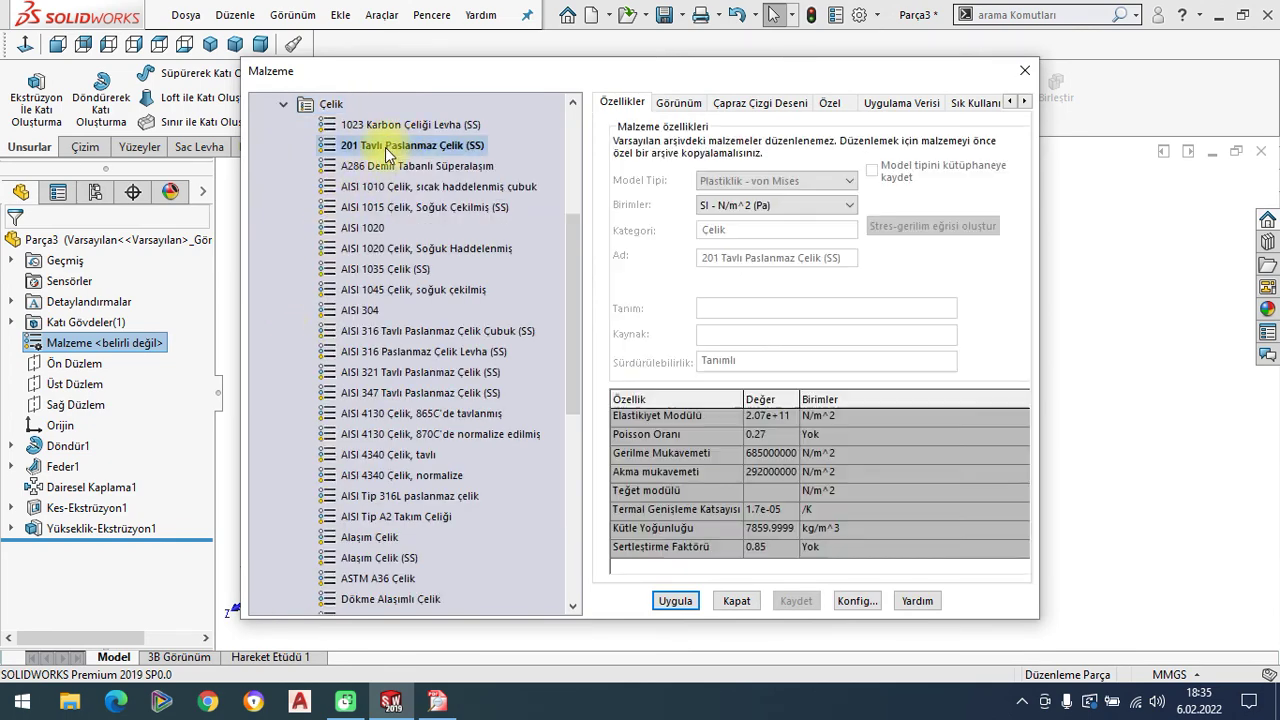
{"action": "left_click", "coordinate": [675, 602]}
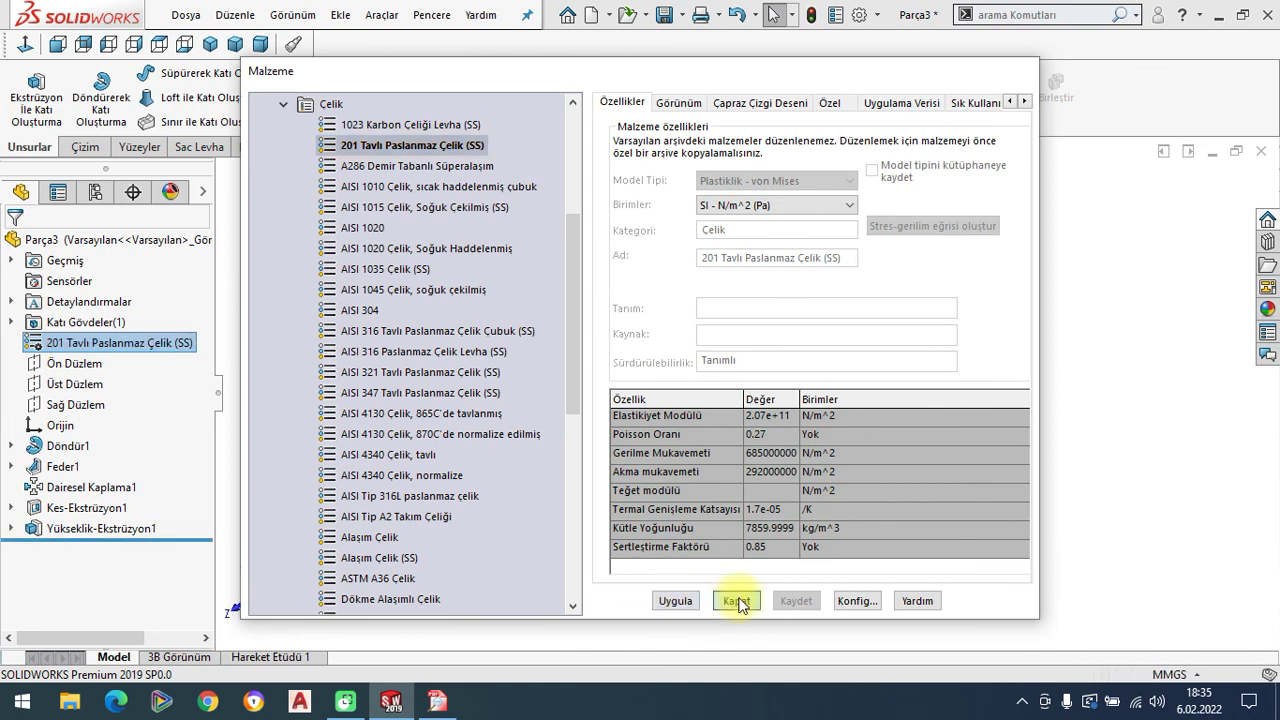
{"action": "left_click", "coordinate": [736, 601]}
{"action": "left_click", "coordinate": [381, 147]}
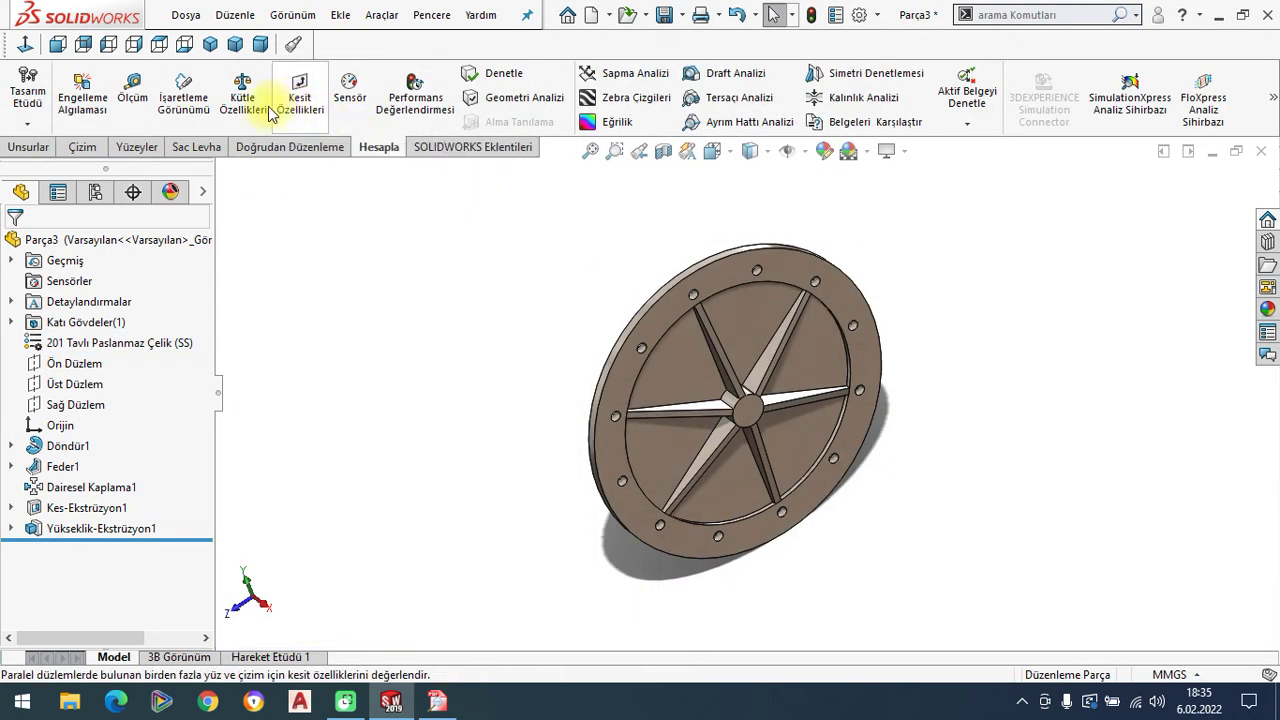
{"action": "left_click", "coordinate": [251, 97]}
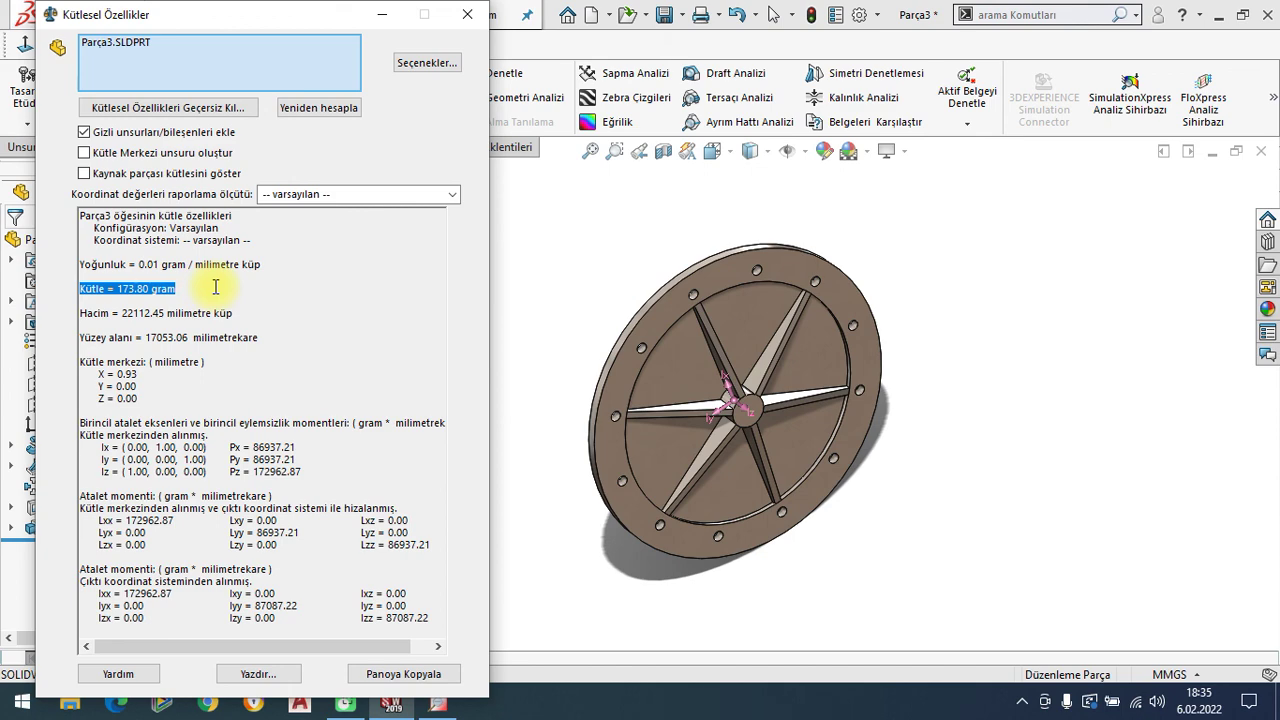
{"action": "left_click", "coordinate": [470, 22]}
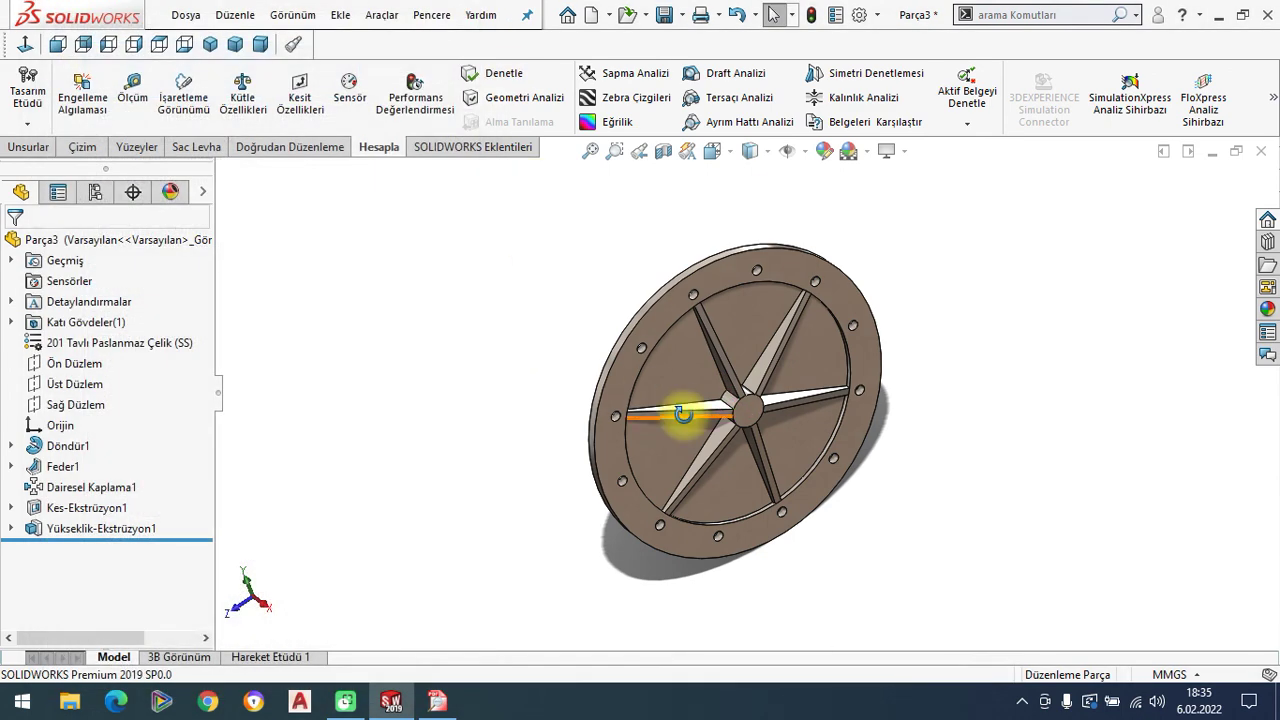
{"action": "mouse_move", "coordinate": [686, 403]}
{"action": "middle_mouse_down"}
{"action": "mouse_move", "coordinate": [748, 390]}
{"action": "mouse_move", "coordinate": [731, 408]}
{"action": "middle_mouse_up"}
{"action": "scroll", "coordinate": [731, 408], "scroll_direction": "down", "scroll_amount": 2}
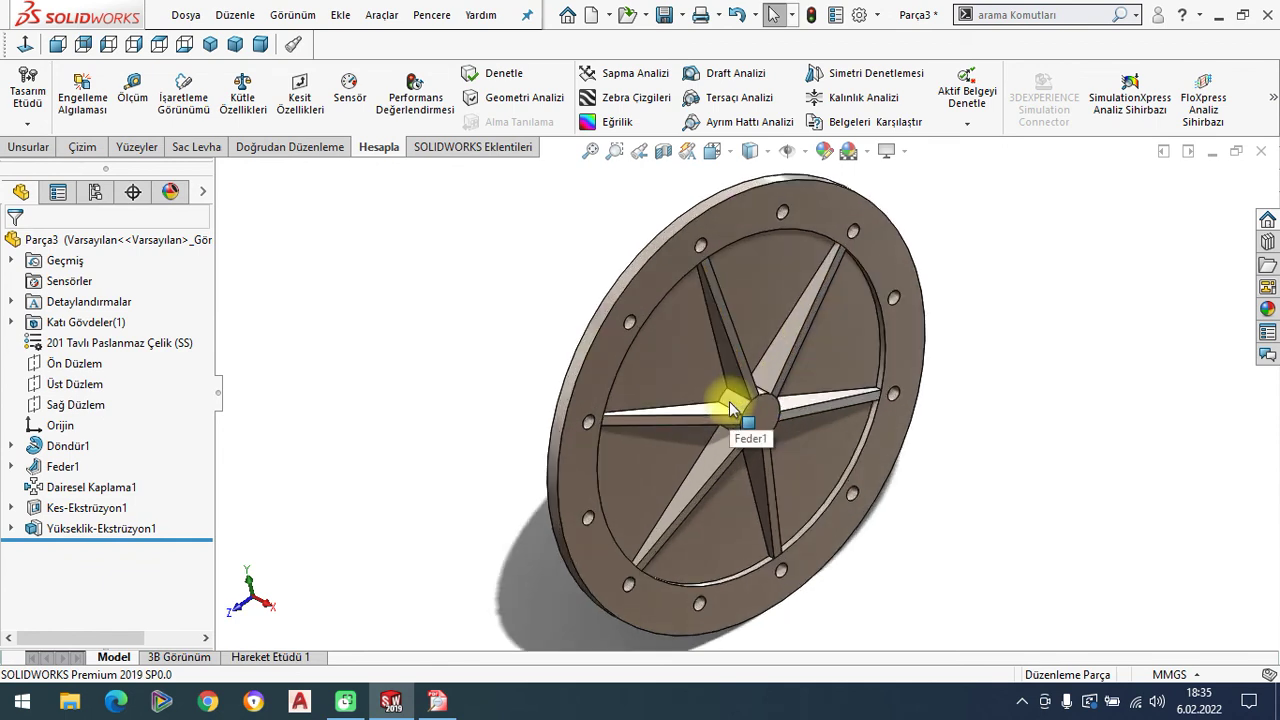